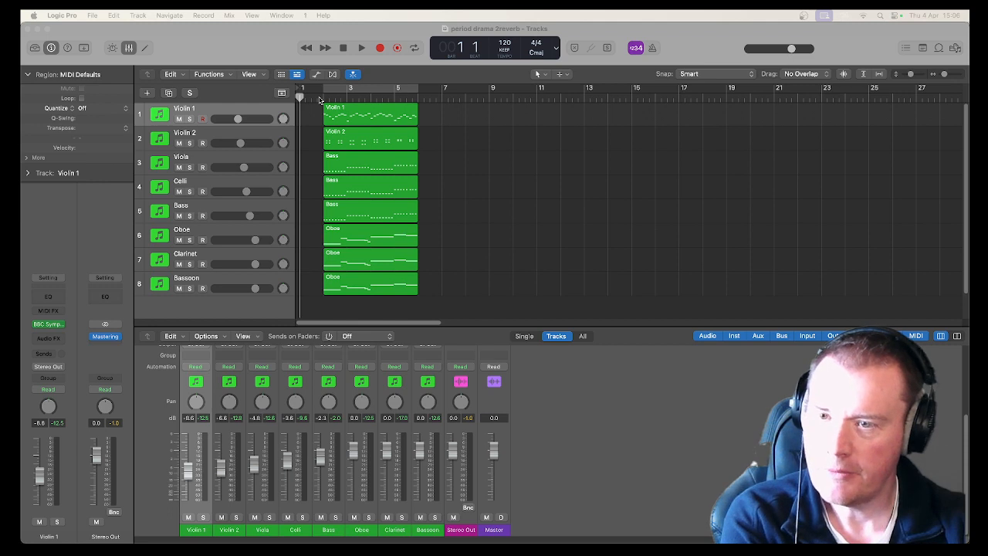
Play the arrangement from the start and stop playback.
{"action": "left_click", "coordinate": [320, 99]}
{"action": "key", "text": "space"}
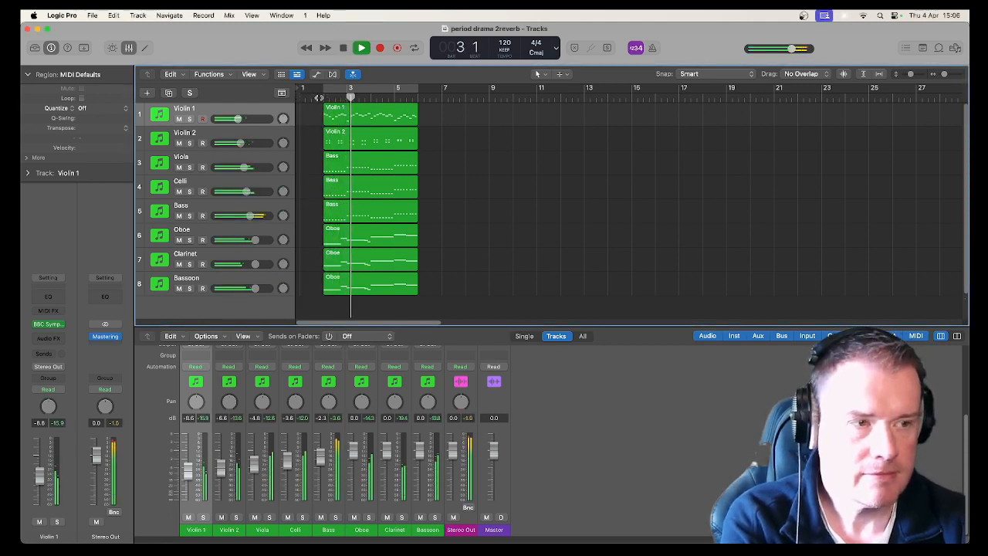
{"action": "key", "text": "space"}
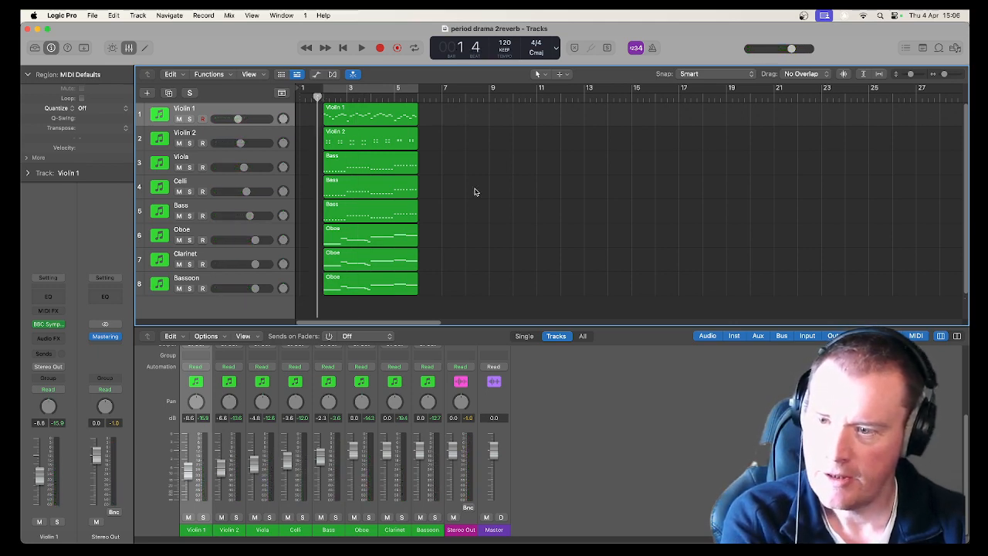
{"action": "left_click", "coordinate": [234, 208]}
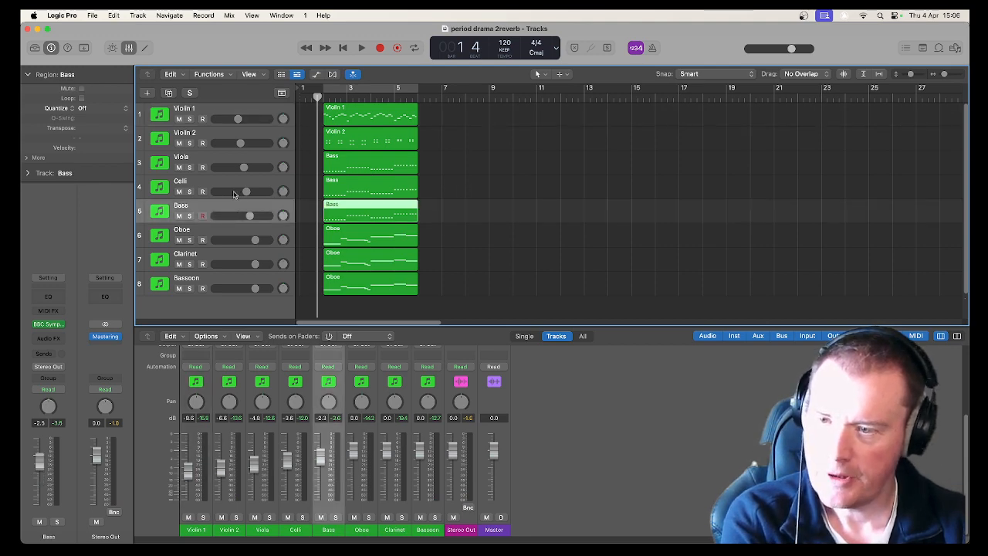
{"action": "left_click", "coordinate": [212, 114], "text": "shift"}
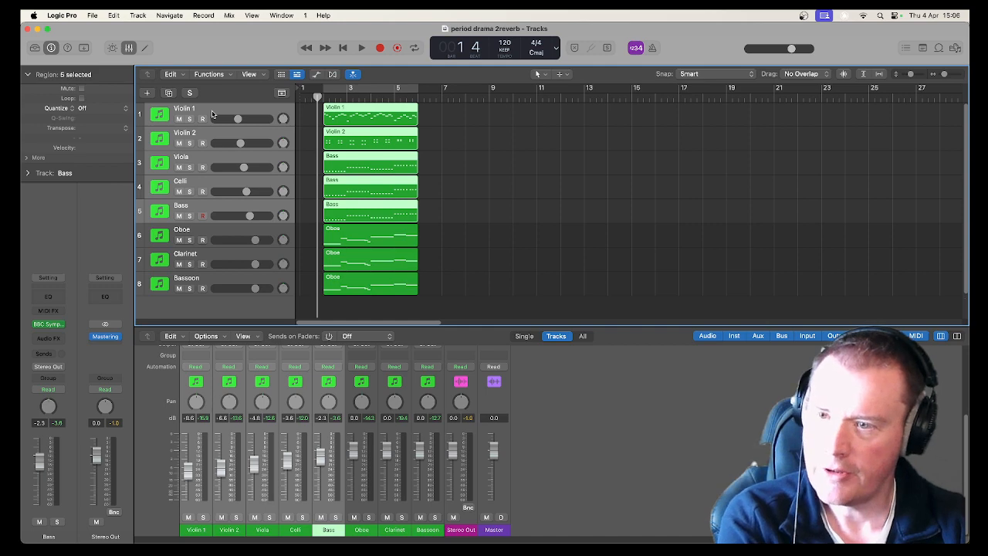
{"action": "right_click", "coordinate": [212, 115]}
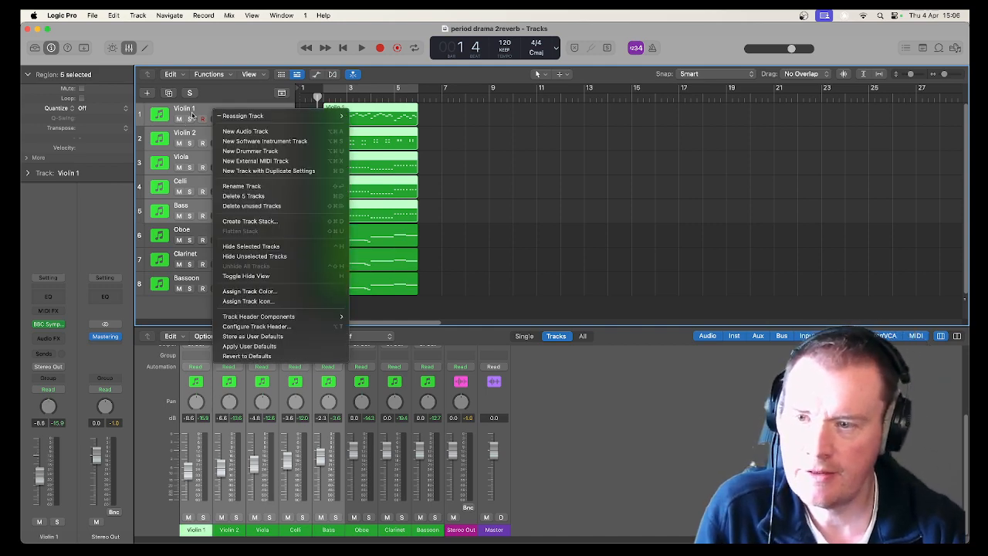
{"action": "left_click", "coordinate": [193, 114]}
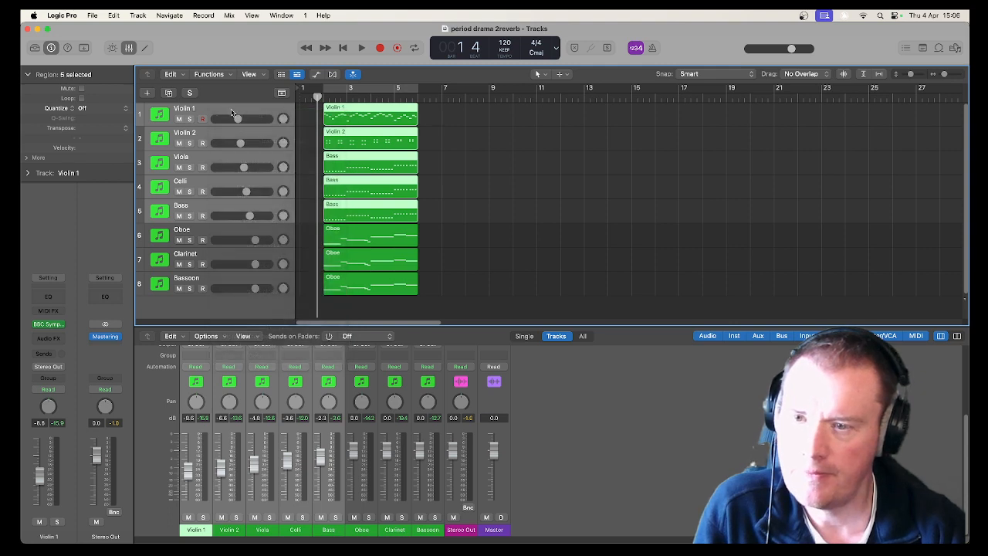
Open the Violin 1 track's BBC Symphony Orchestra instrument window.
{"action": "left_click", "coordinate": [232, 112]}
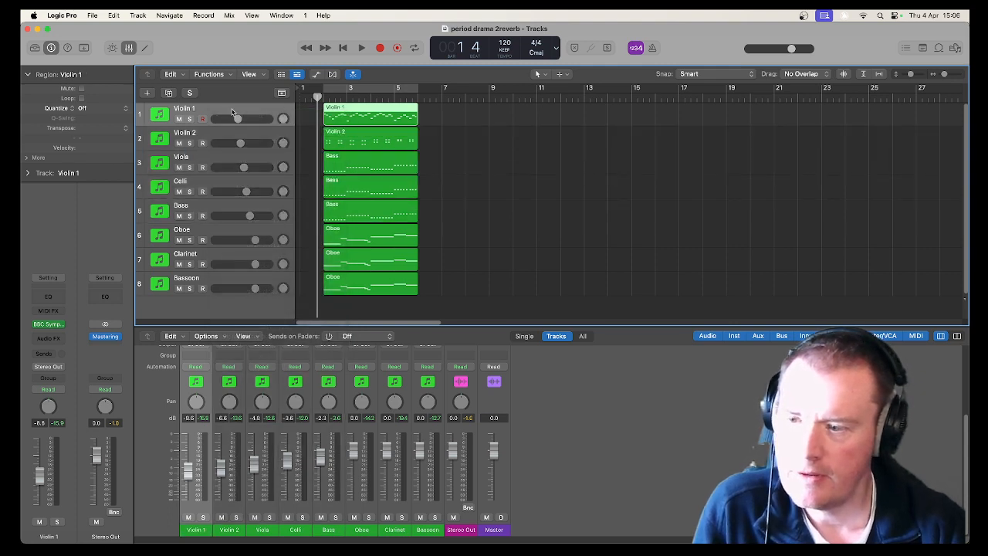
{"action": "left_click", "coordinate": [47, 325]}
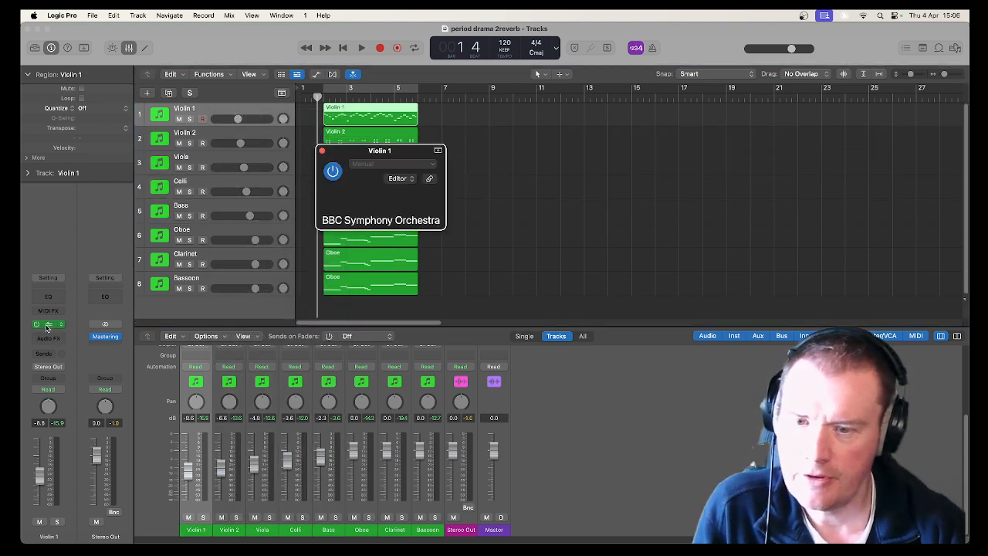
{"action": "left_click_drag", "start_coordinate": [384, 149], "coordinate": [291, 64]}
{"action": "mouse_move", "coordinate": [508, 299]}
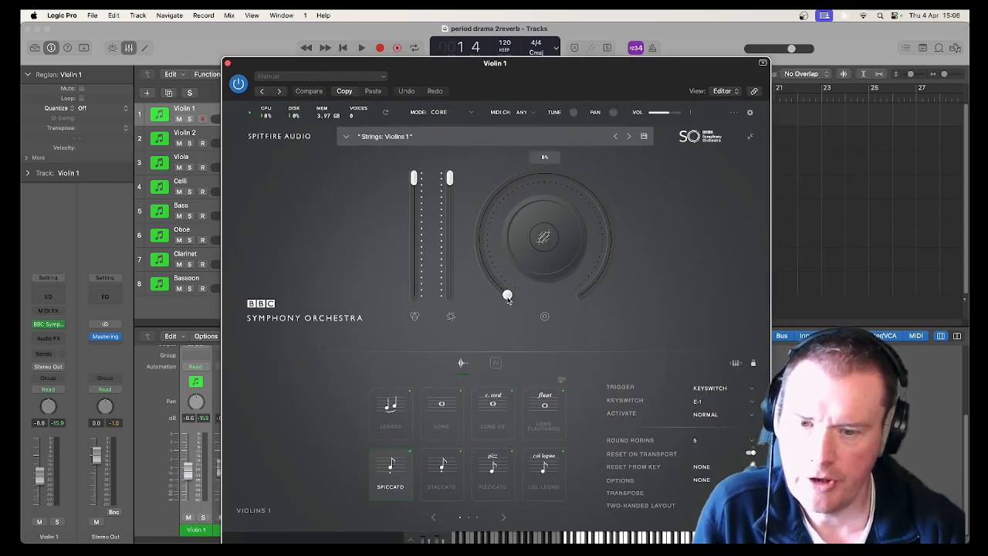
Assign the central dial to Reverb, turn the Violin 1 reverb up to full, and close the instrument.
{"action": "left_click", "coordinate": [543, 242]}
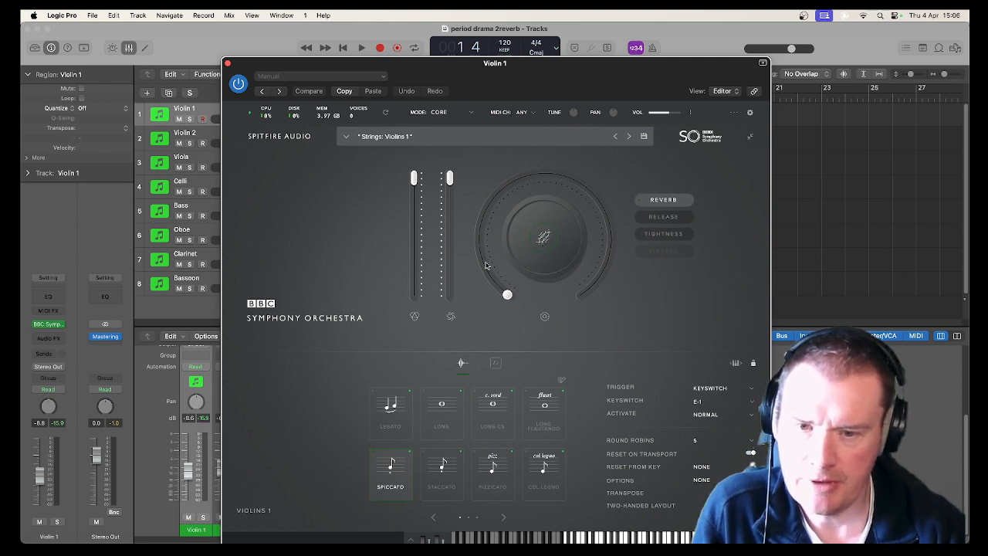
{"action": "mouse_move", "coordinate": [476, 214]}
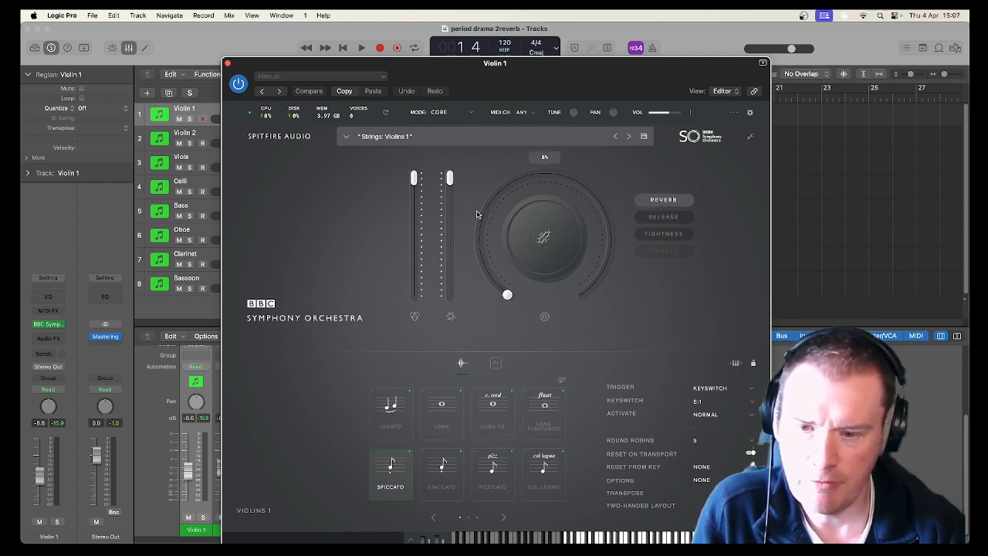
{"action": "left_click", "coordinate": [662, 202]}
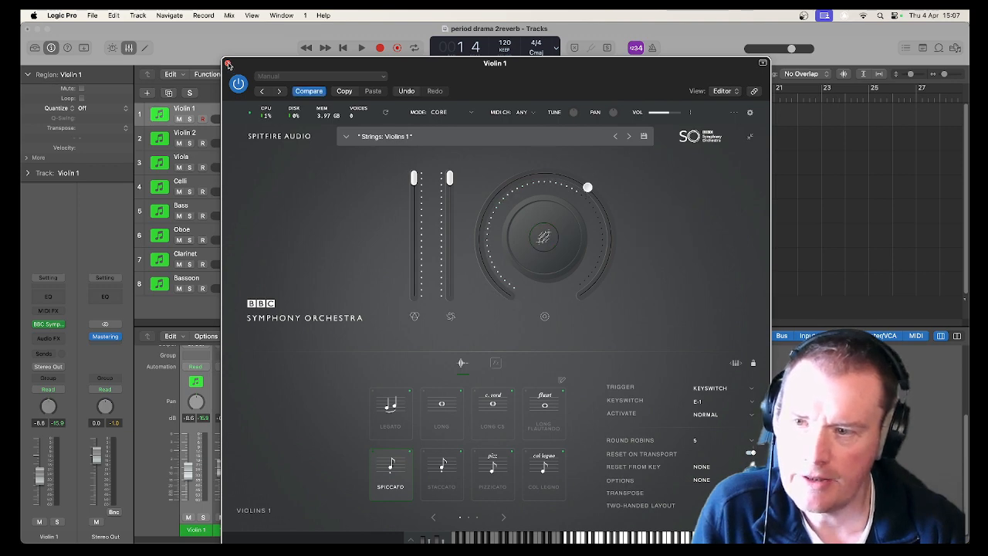
{"action": "left_click", "coordinate": [228, 64]}
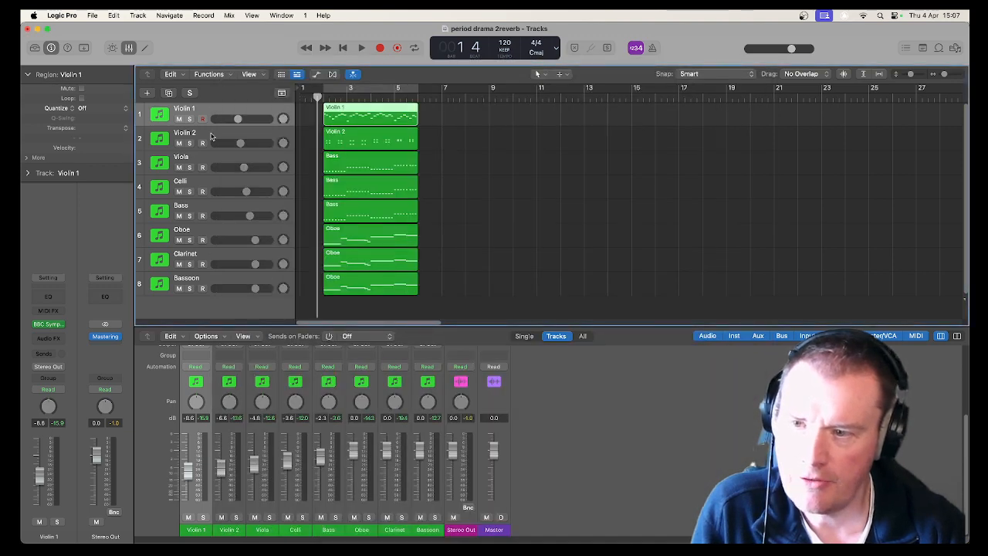
Create a folder track stack from the Violin 1 through Bass tracks.
{"action": "left_click", "coordinate": [204, 209], "text": "shift"}
{"action": "right_click", "coordinate": [204, 209]}
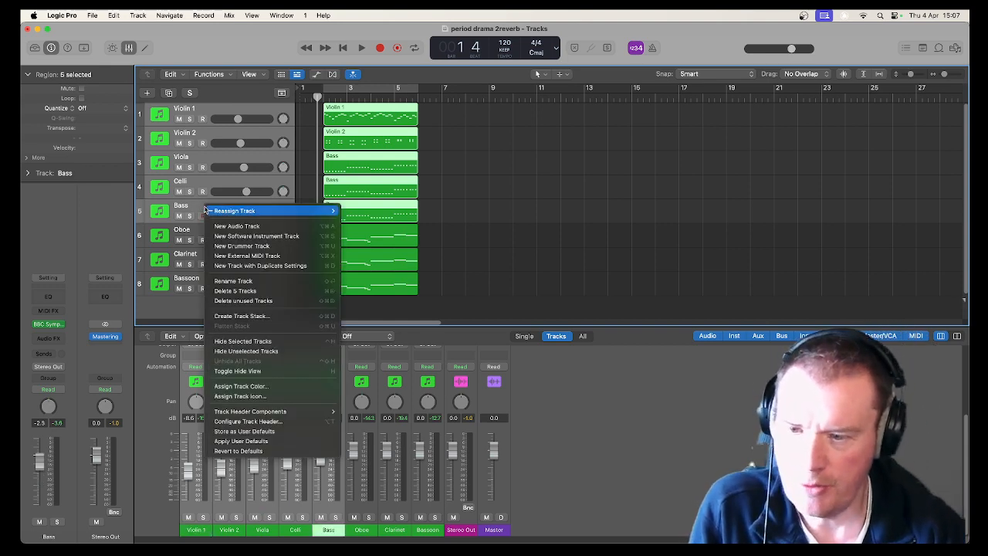
{"action": "left_click", "coordinate": [273, 316]}
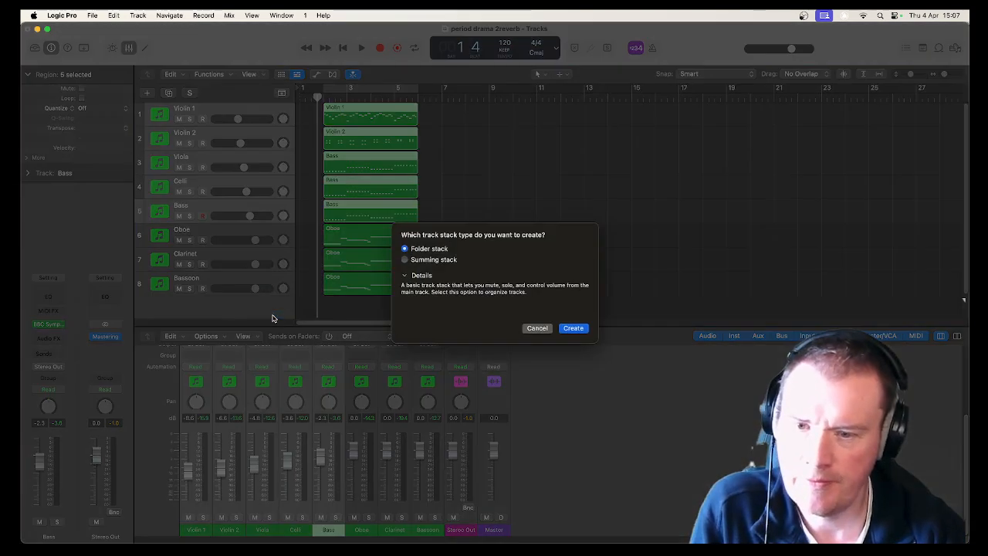
{"action": "left_click", "coordinate": [572, 328]}
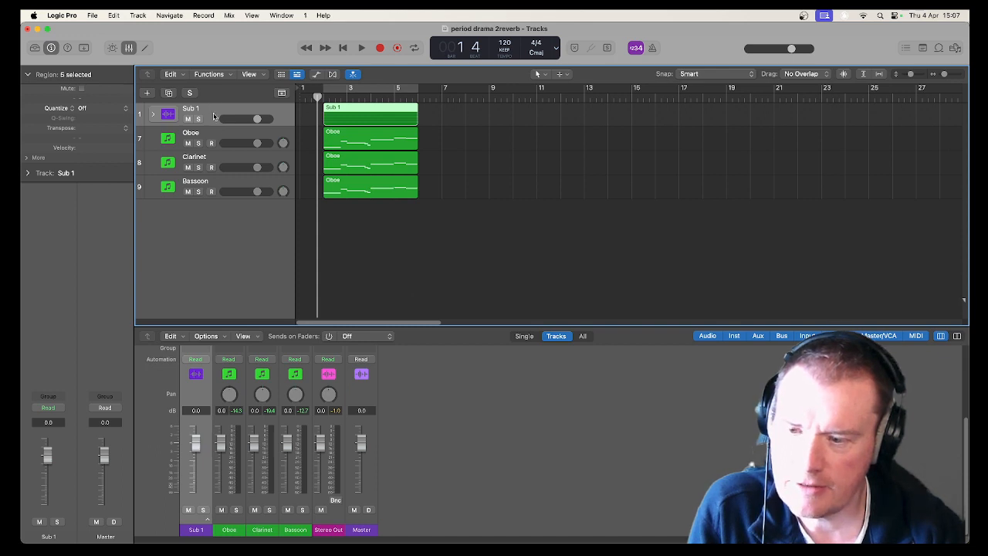
Undo the folder stack creation.
{"action": "scroll", "coordinate": [204, 392], "scroll_direction": "up", "scroll_amount": 3}
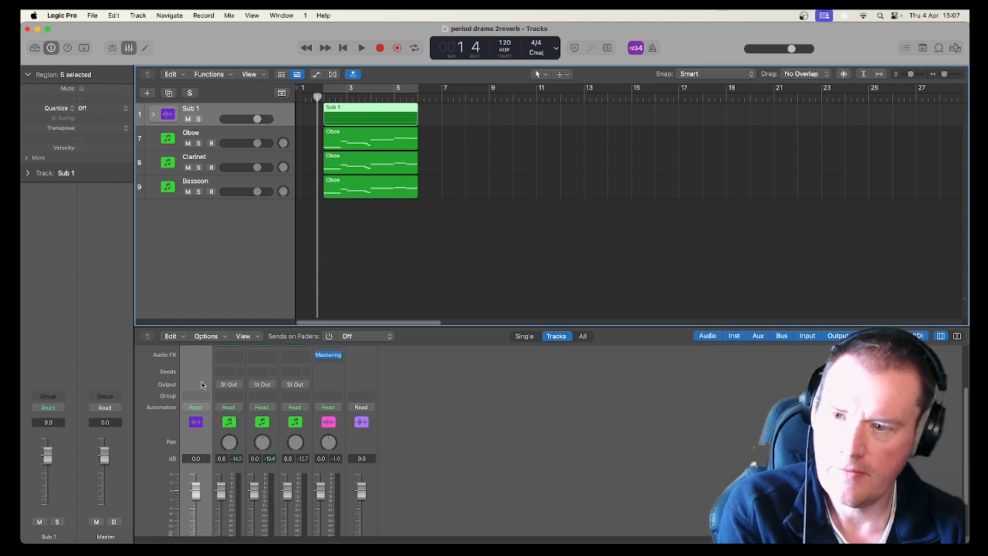
{"action": "key", "text": "super+z"}
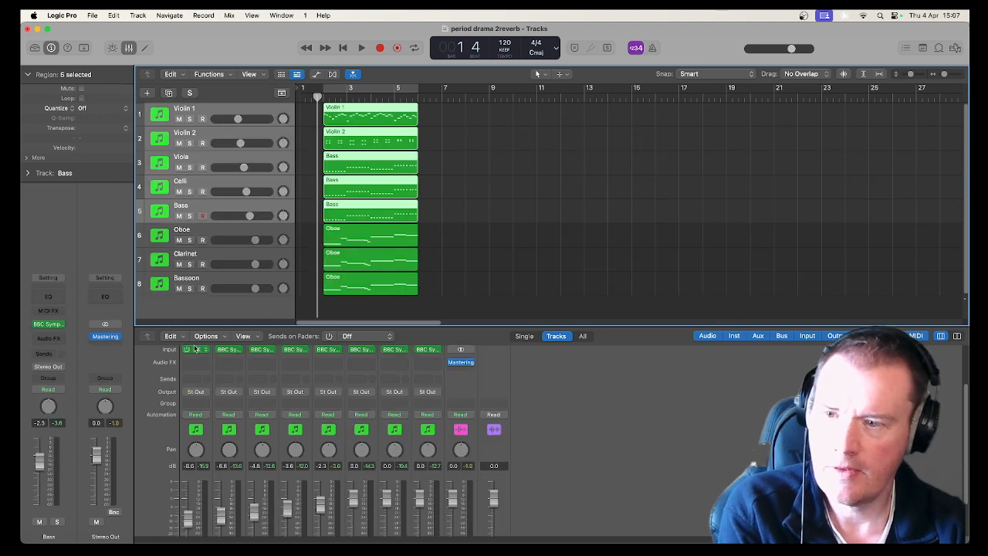
Create a summing track stack from the Violin 1 through Bass tracks.
{"action": "left_click", "coordinate": [210, 114]}
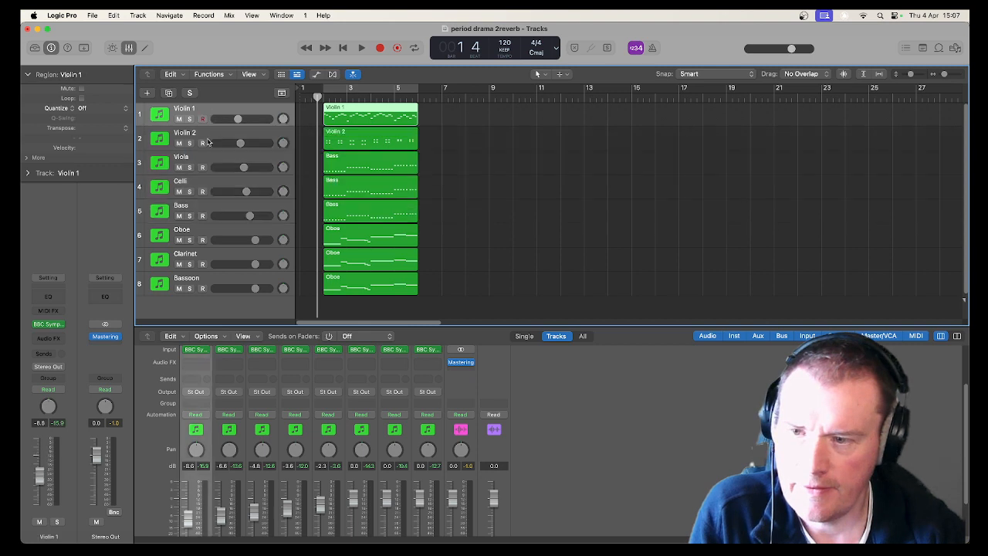
{"action": "left_click", "coordinate": [204, 206]}
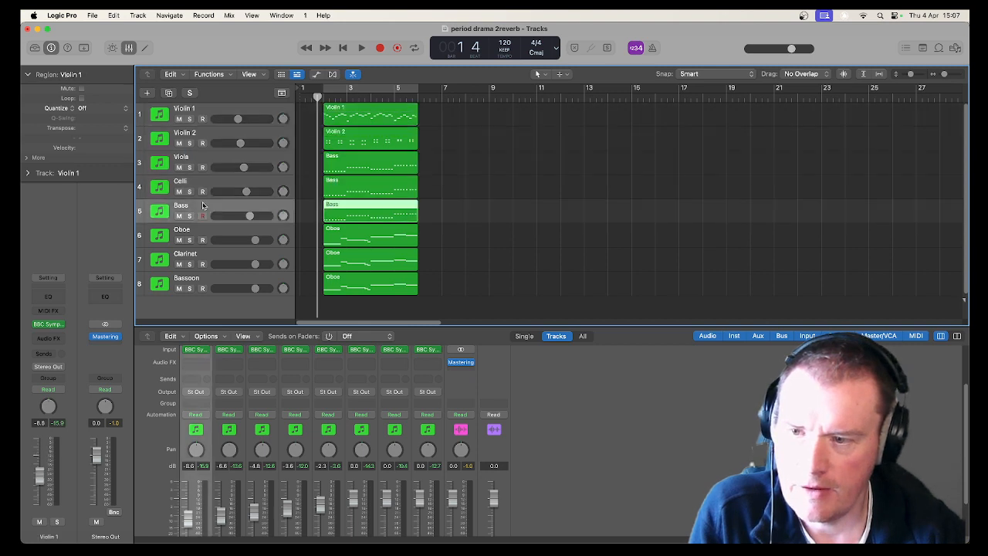
{"action": "left_click", "coordinate": [196, 109], "text": "shift"}
{"action": "right_click", "coordinate": [203, 111]}
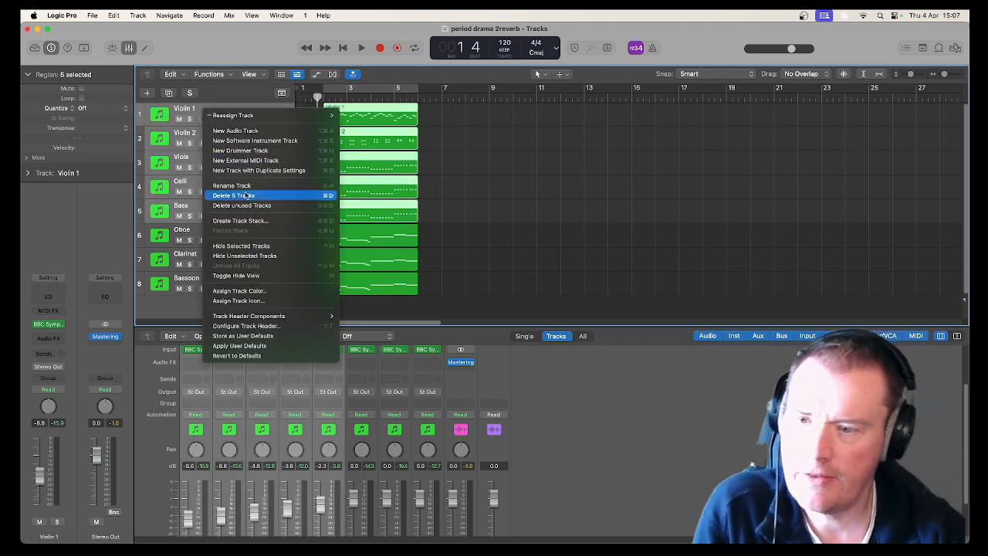
{"action": "left_click", "coordinate": [240, 221]}
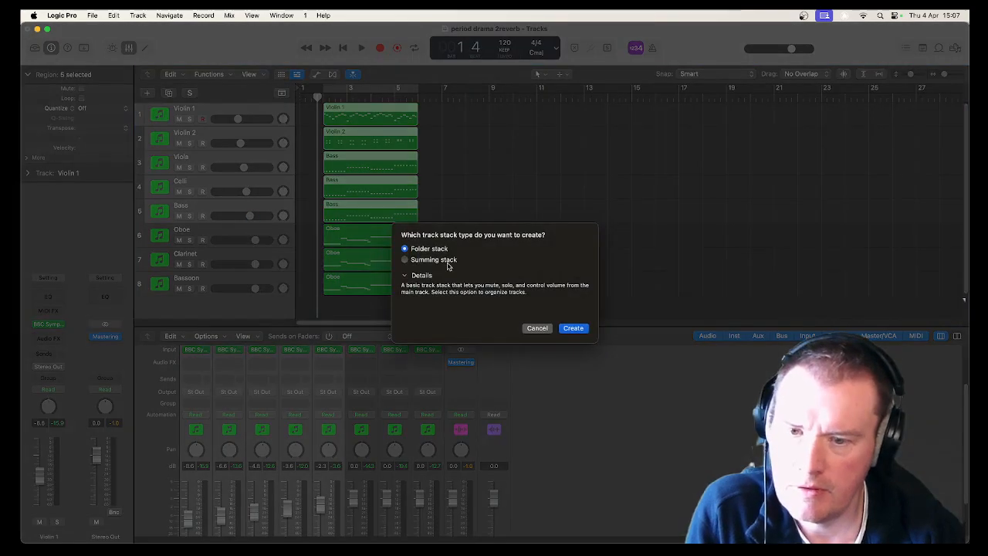
{"action": "left_click", "coordinate": [447, 264]}
{"action": "left_click", "coordinate": [573, 328]}
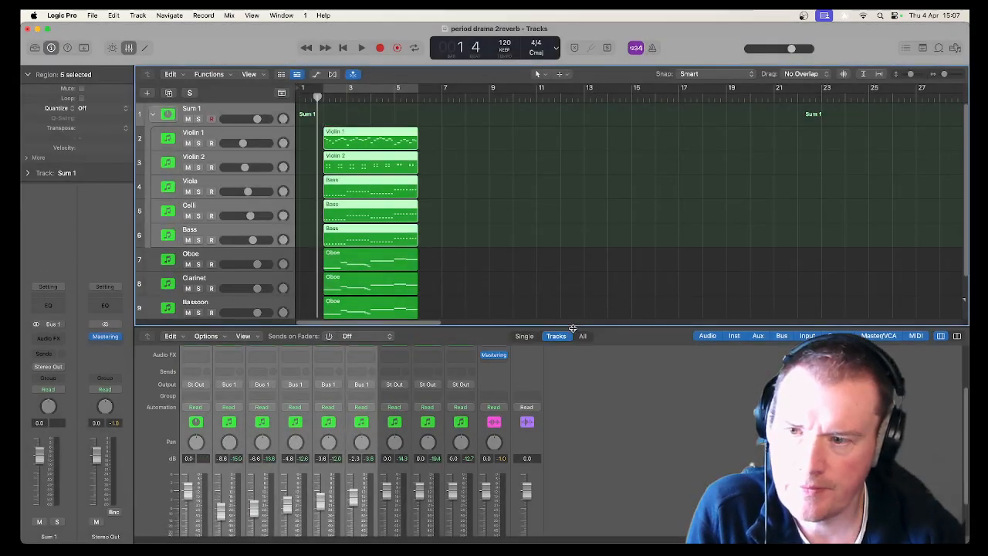
Add a send from the Sum 1 stack channel to Bus 20.
{"action": "left_click", "coordinate": [217, 113]}
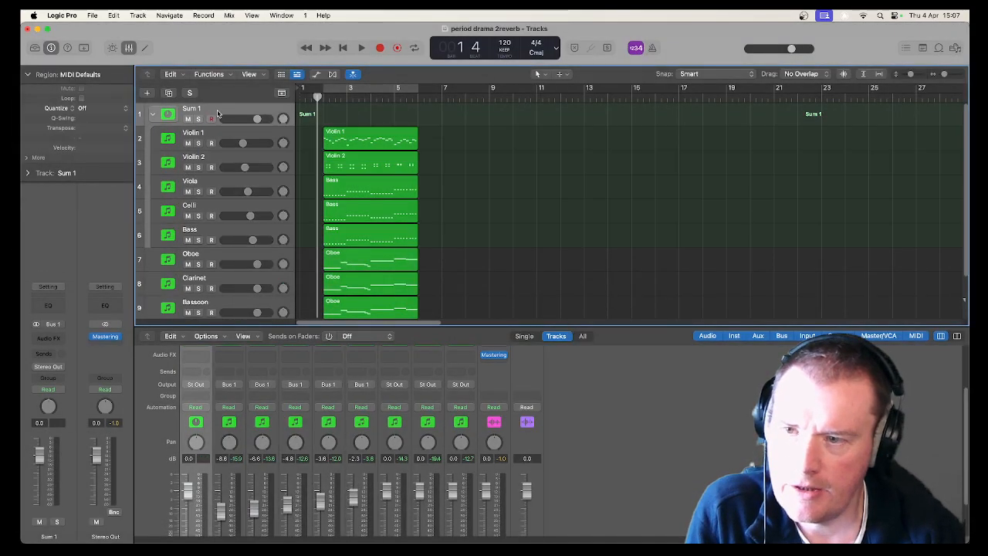
{"action": "scroll", "coordinate": [180, 413], "scroll_direction": "up", "scroll_amount": 5}
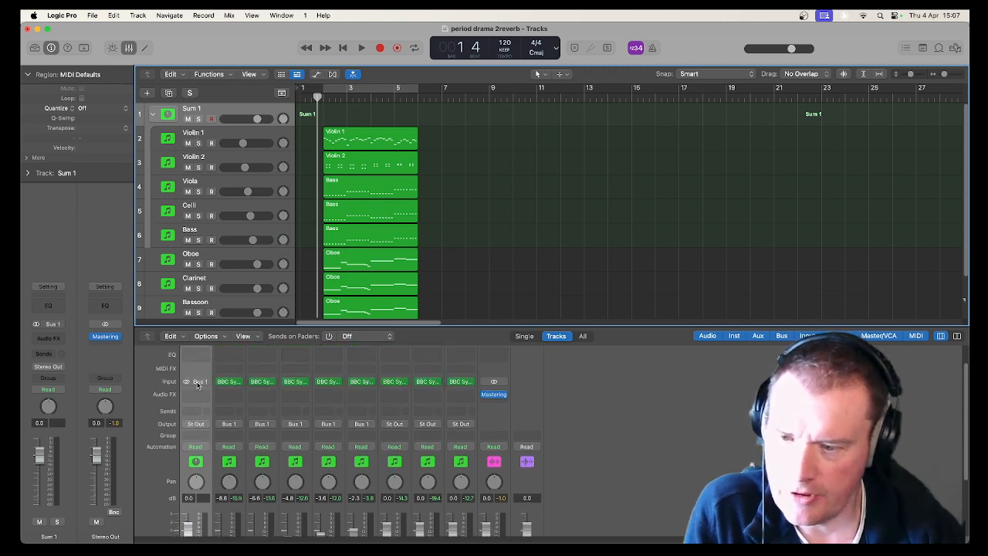
{"action": "scroll", "coordinate": [198, 386], "scroll_direction": "up", "scroll_amount": 3}
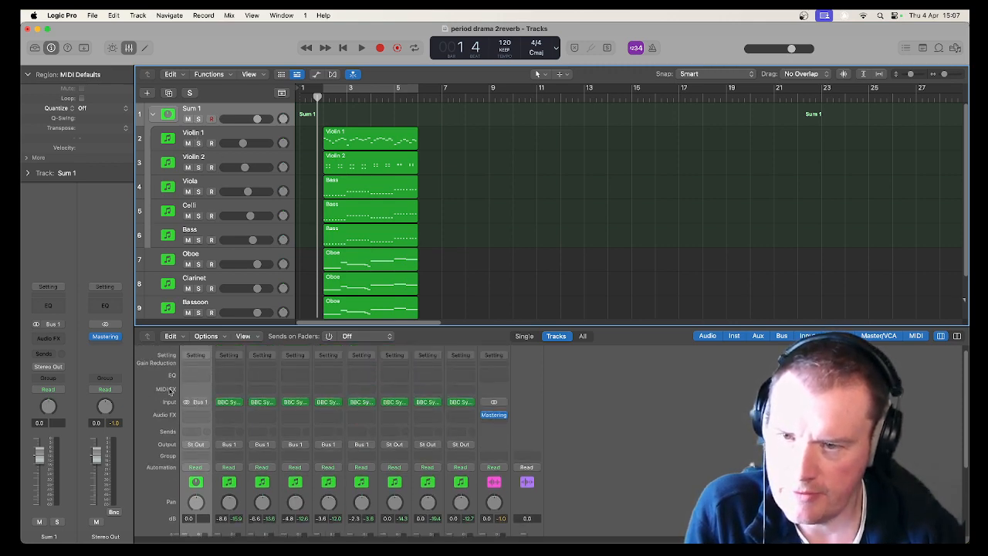
{"action": "scroll", "coordinate": [168, 414], "scroll_direction": "down", "scroll_amount": 2}
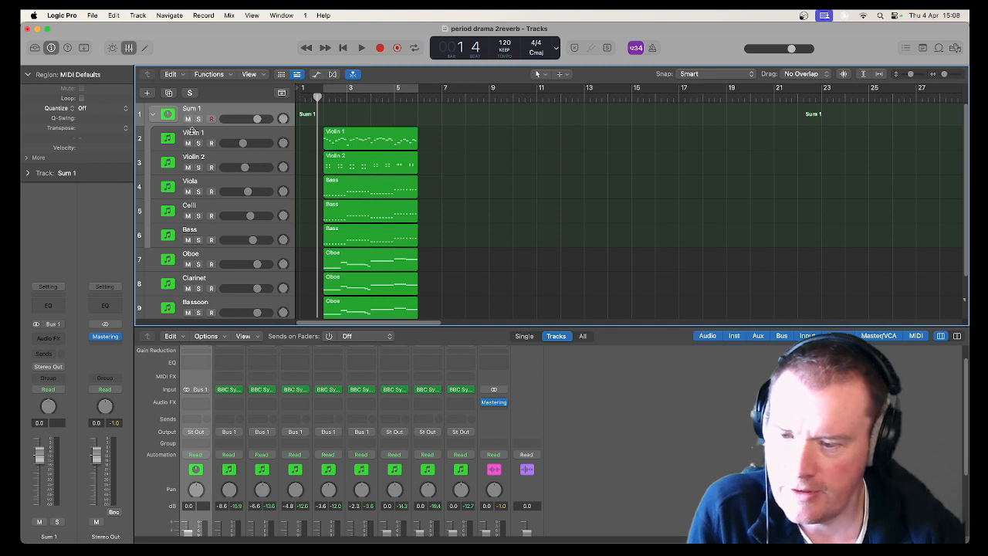
{"action": "left_click", "coordinate": [197, 419]}
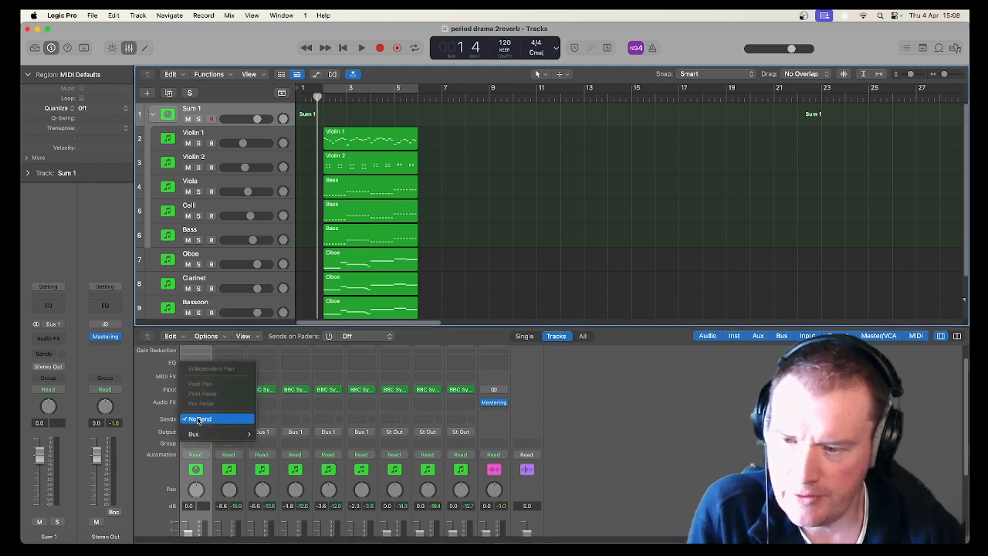
{"action": "mouse_move", "coordinate": [223, 433]}
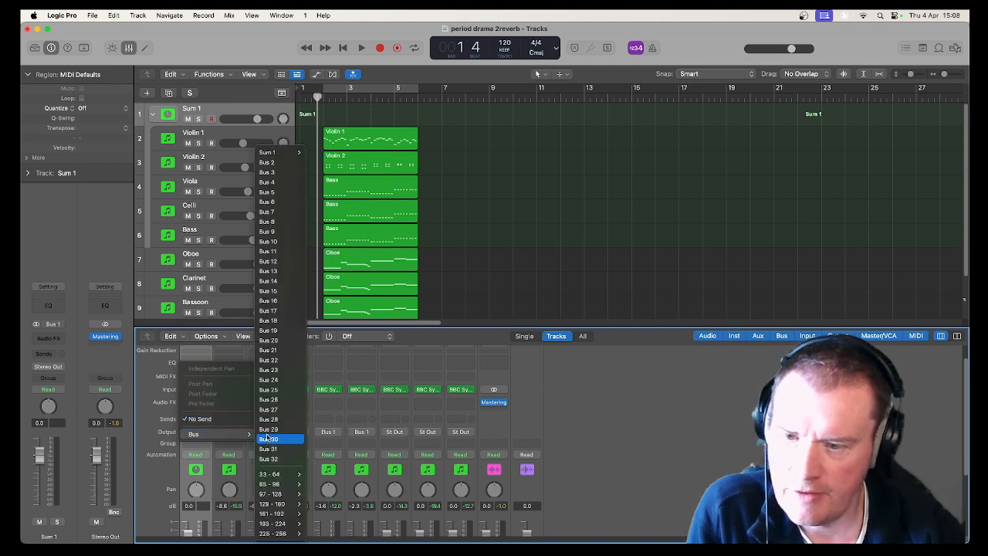
{"action": "left_click", "coordinate": [268, 340]}
Insert a stereo ChromaVerb reverb plug-in on the Aux 2 channel's audio effects slot.
{"action": "scroll", "coordinate": [494, 425], "scroll_direction": "down", "scroll_amount": 2}
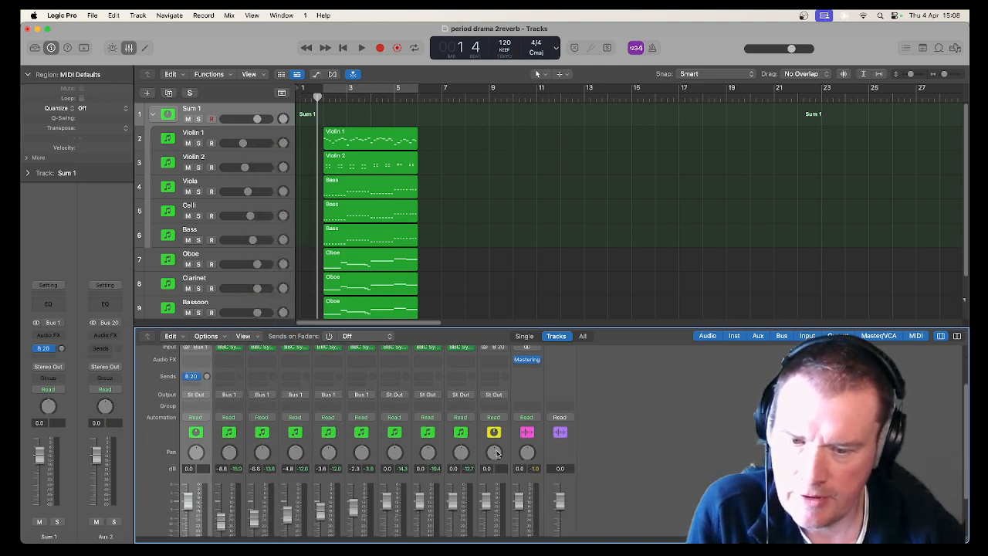
{"action": "scroll", "coordinate": [495, 437], "scroll_direction": "down", "scroll_amount": 3}
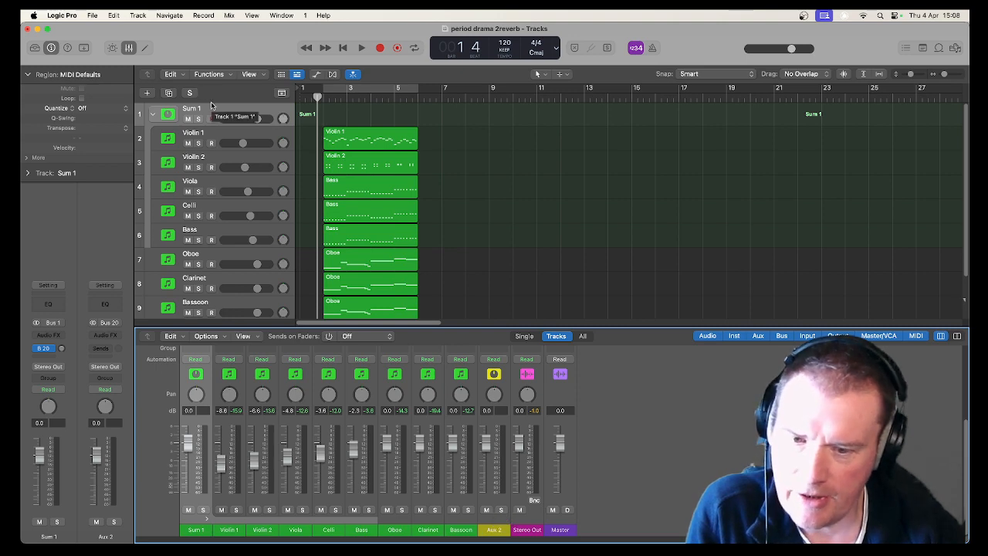
{"action": "scroll", "coordinate": [503, 483], "scroll_direction": "up", "scroll_amount": 3}
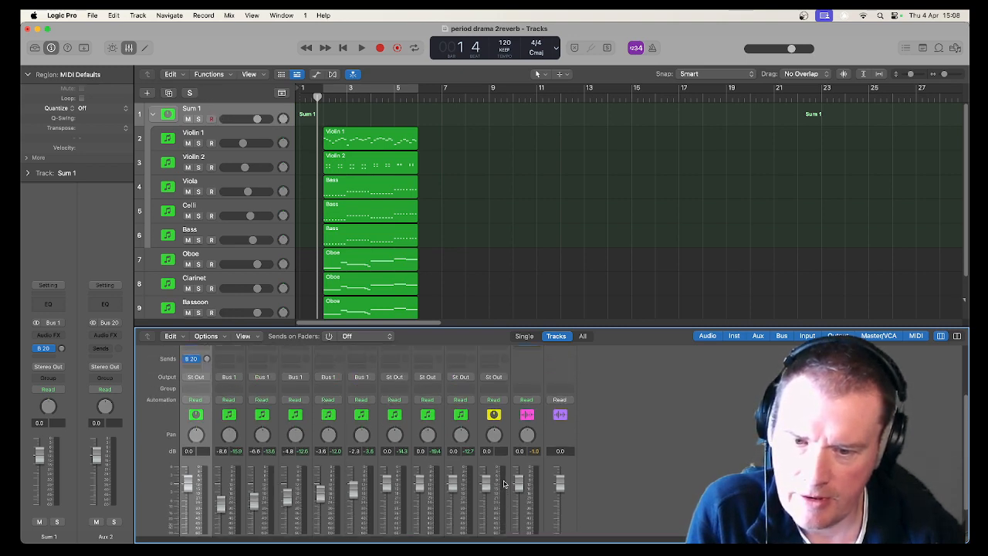
{"action": "scroll", "coordinate": [503, 483], "scroll_direction": "up", "scroll_amount": 2}
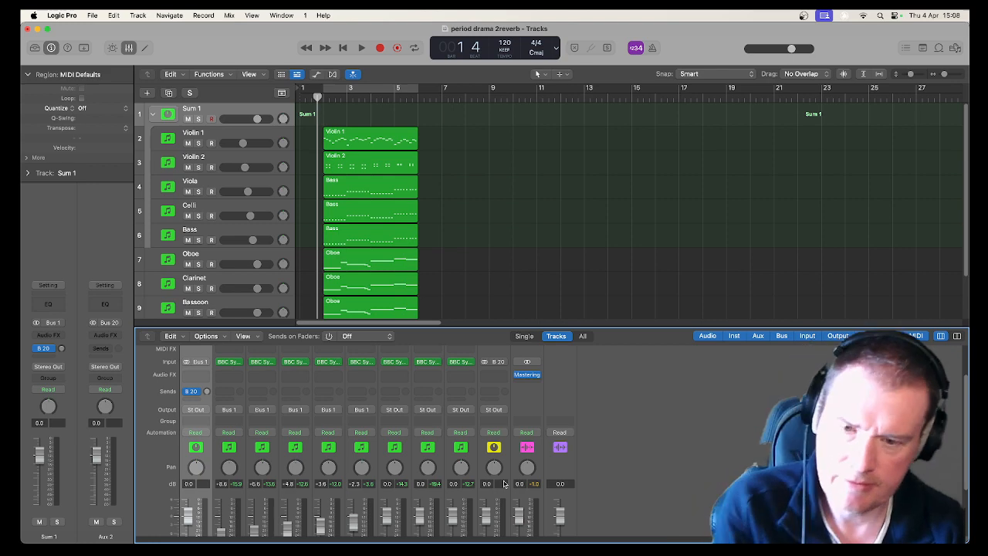
{"action": "left_click", "coordinate": [498, 375]}
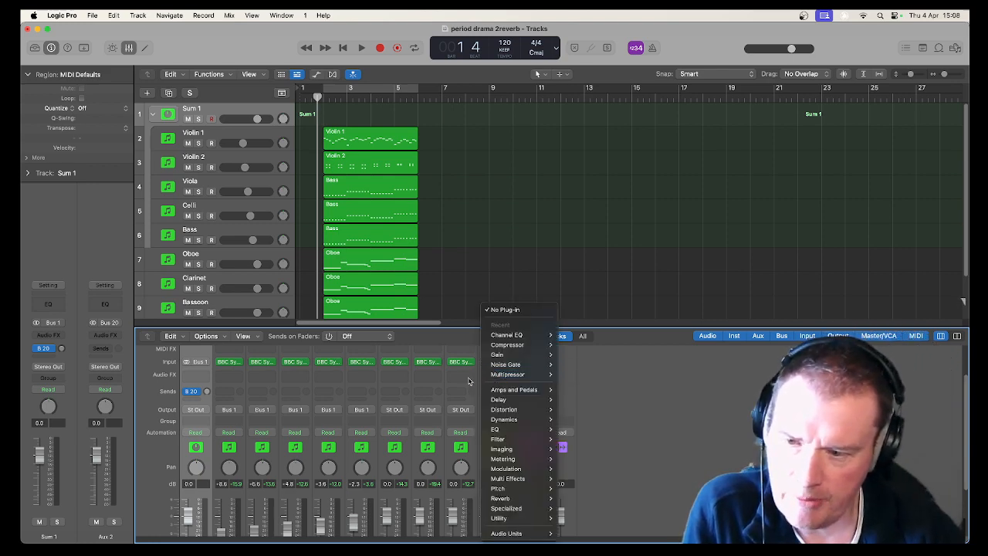
{"action": "mouse_move", "coordinate": [539, 444]}
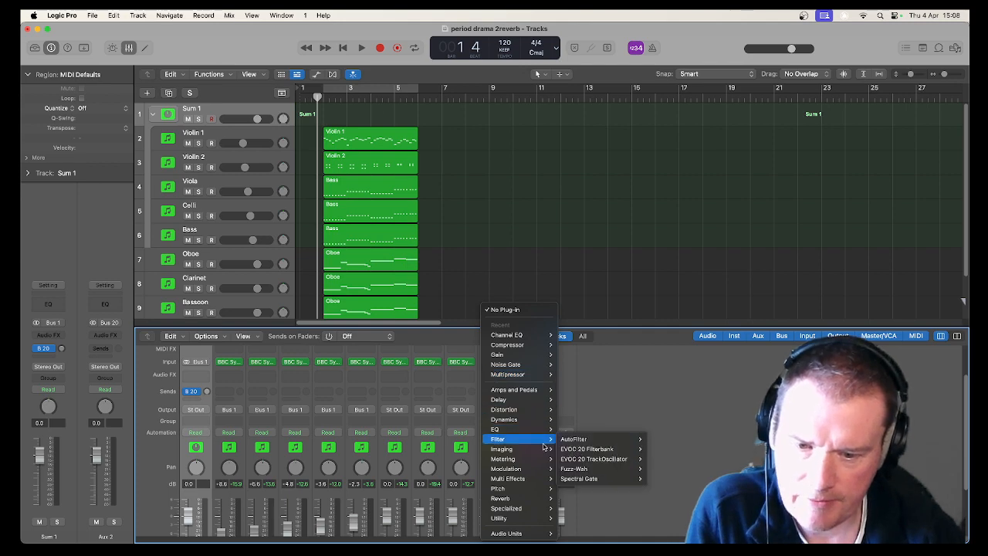
{"action": "mouse_move", "coordinate": [549, 496]}
{"action": "mouse_move", "coordinate": [584, 499]}
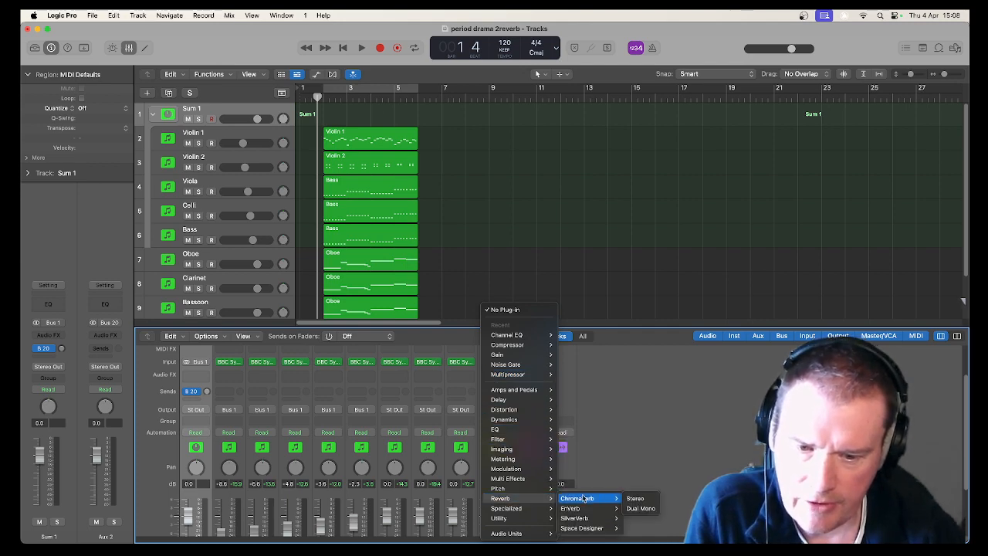
{"action": "left_click", "coordinate": [634, 498]}
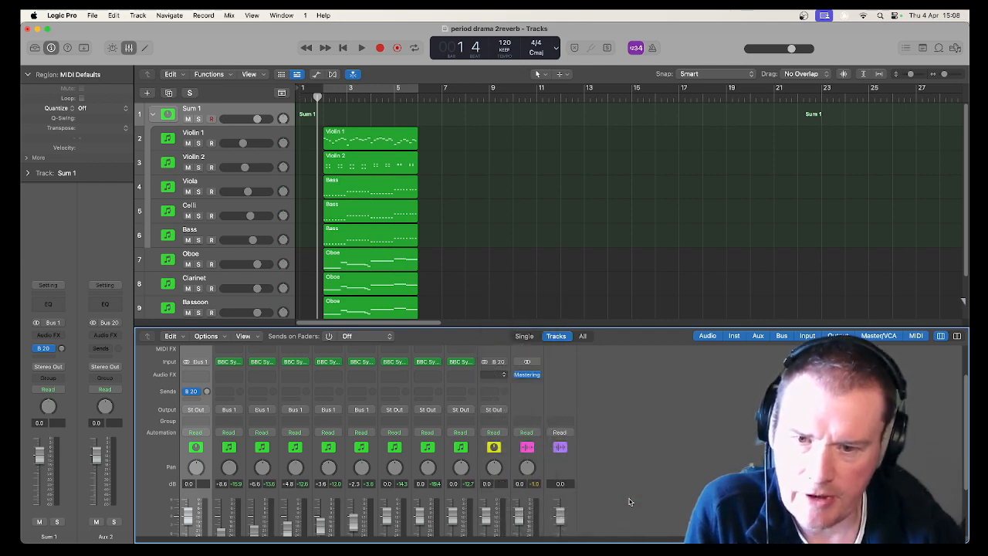
Load the Orchestra Chamber preset from the Chambers presets in ChromaVerb and close the plug-in window.
{"action": "left_click", "coordinate": [406, 167]}
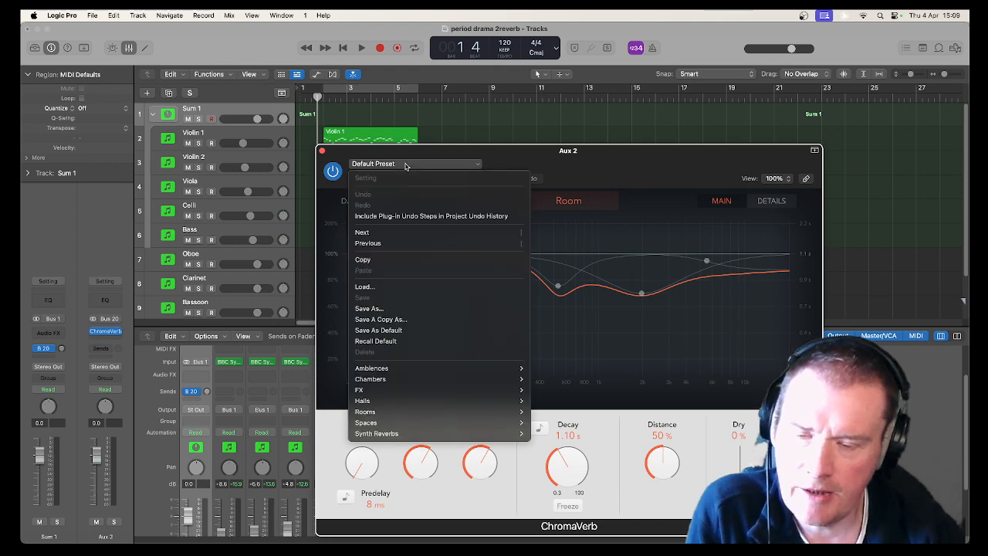
{"action": "mouse_move", "coordinate": [505, 385]}
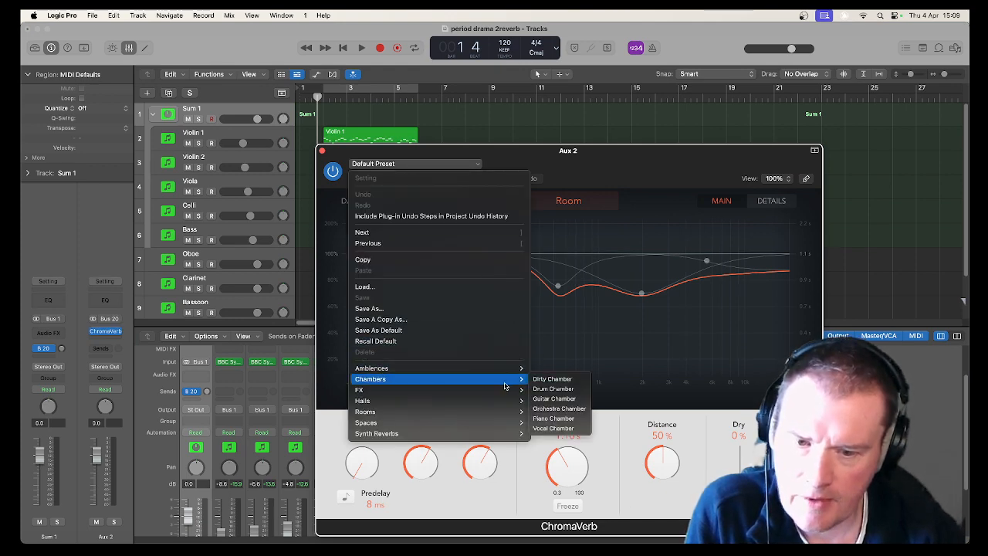
{"action": "left_click", "coordinate": [558, 408]}
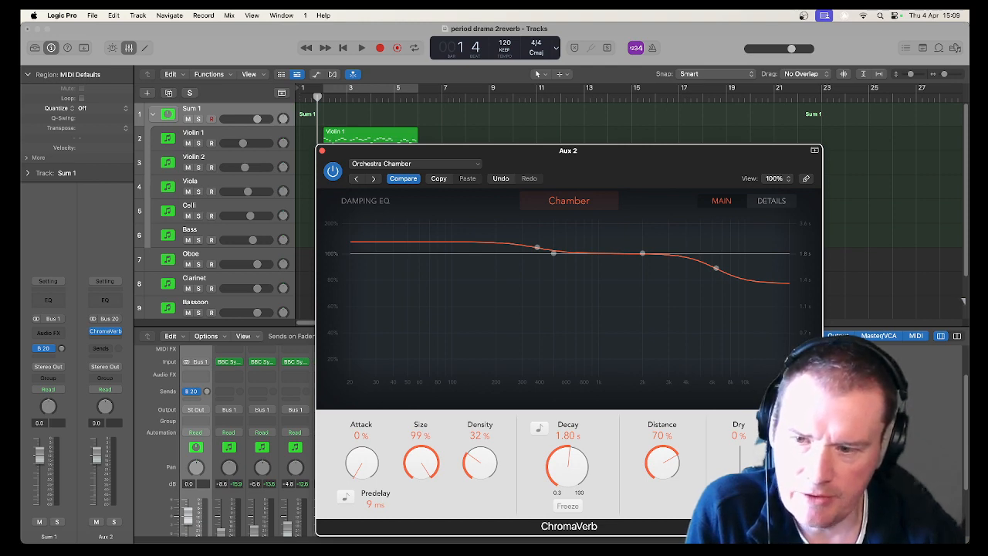
{"action": "left_click", "coordinate": [322, 152]}
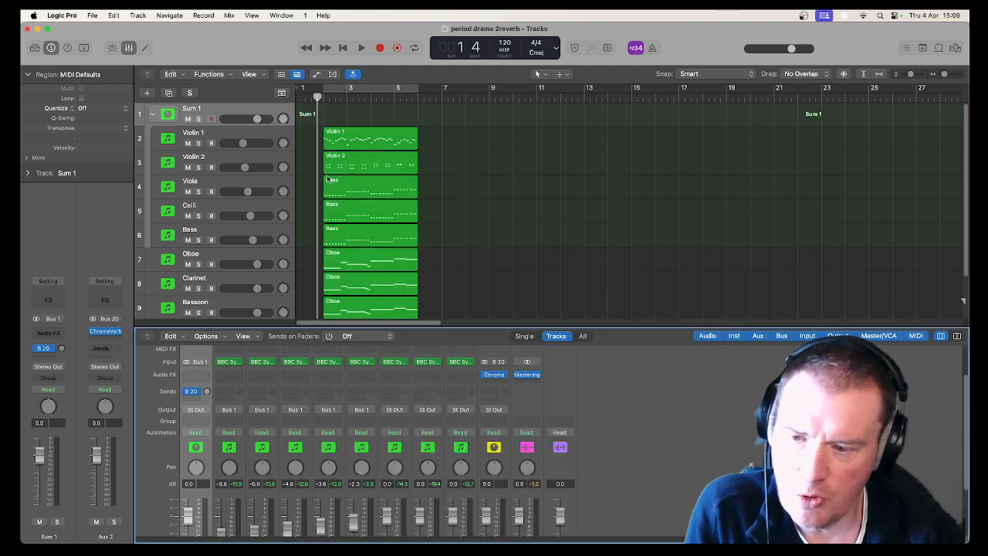
Play the project and check the Stereo Out and master channel meters.
{"action": "scroll", "coordinate": [492, 427], "scroll_direction": "down", "scroll_amount": 3}
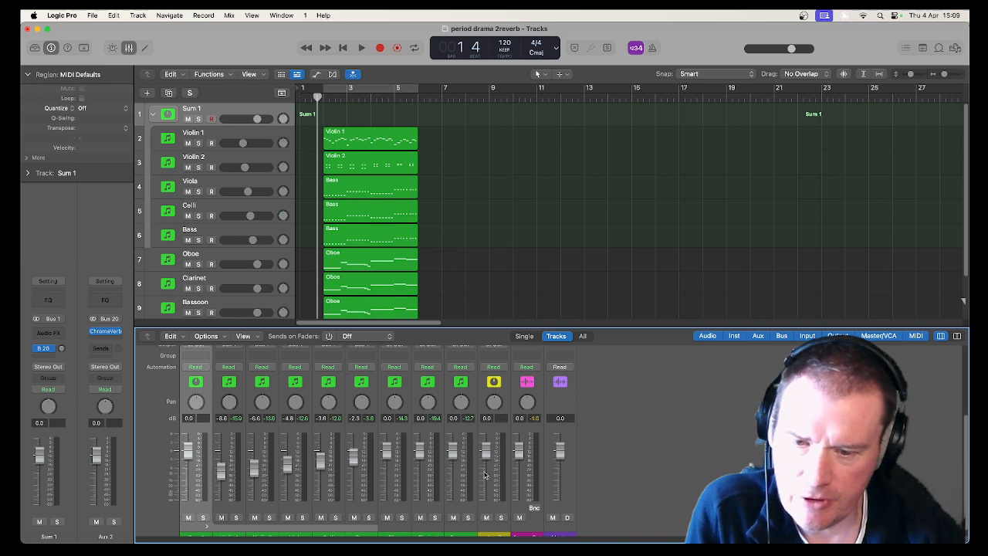
{"action": "key", "text": "space"}
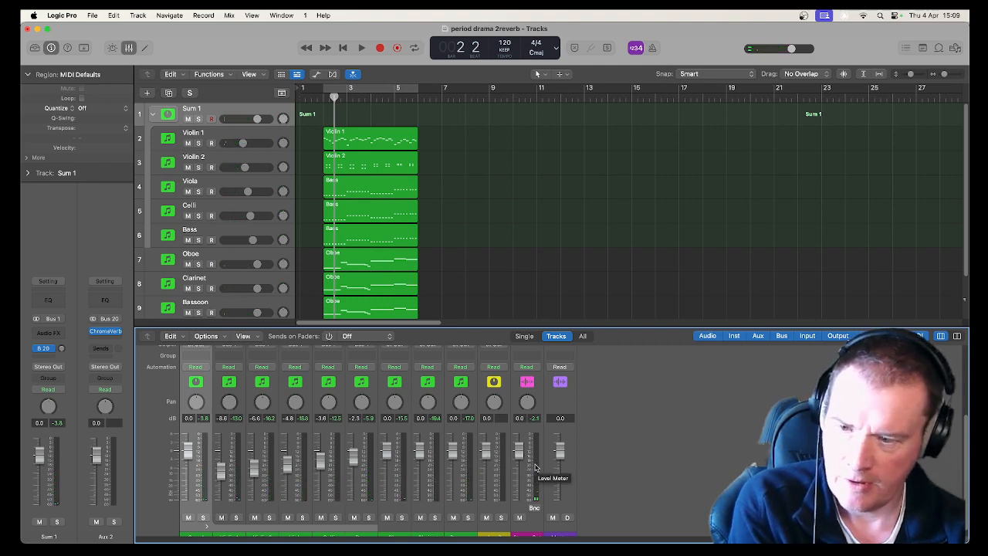
{"action": "left_click", "coordinate": [527, 430]}
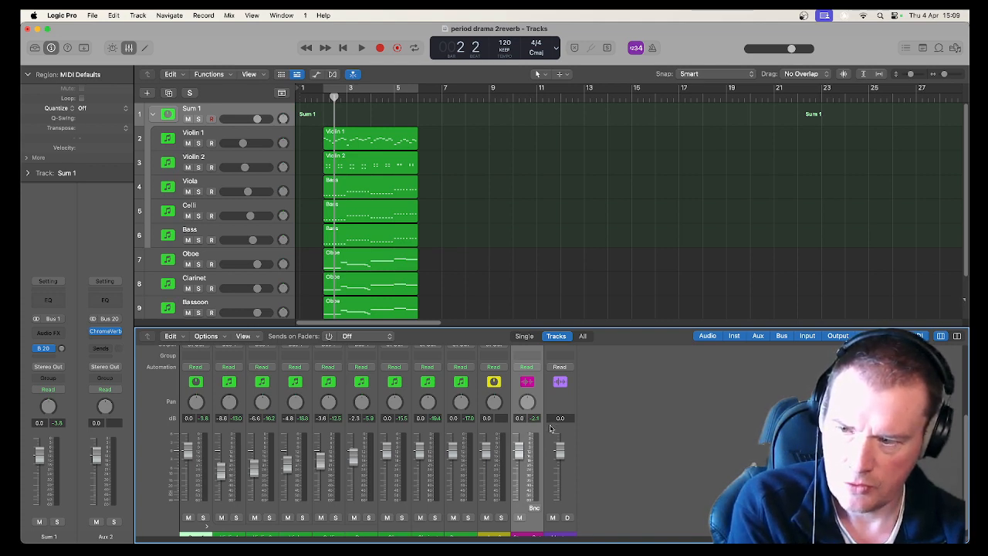
{"action": "left_click", "coordinate": [550, 428]}
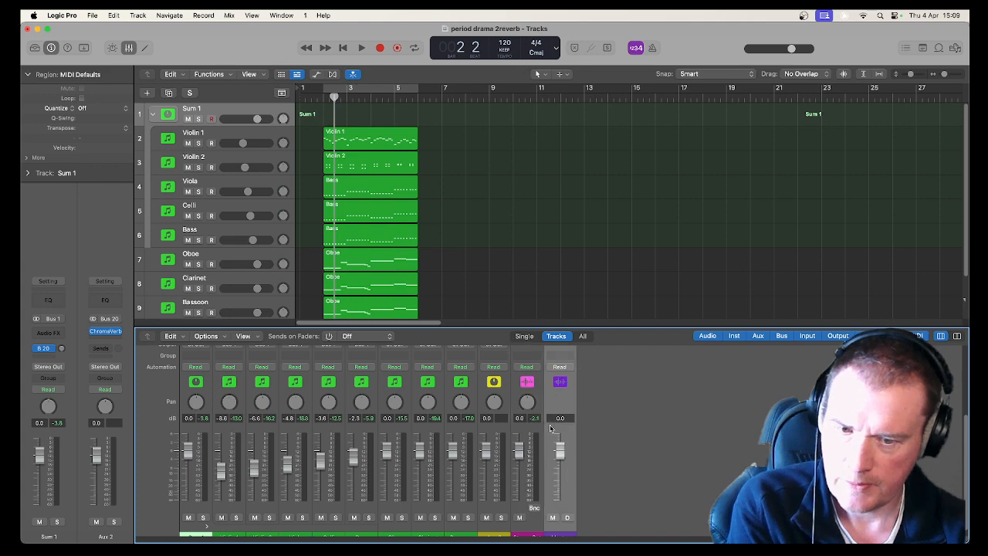
{"action": "left_click", "coordinate": [539, 431]}
{"action": "scroll", "coordinate": [539, 431], "scroll_direction": "down", "scroll_amount": 1}
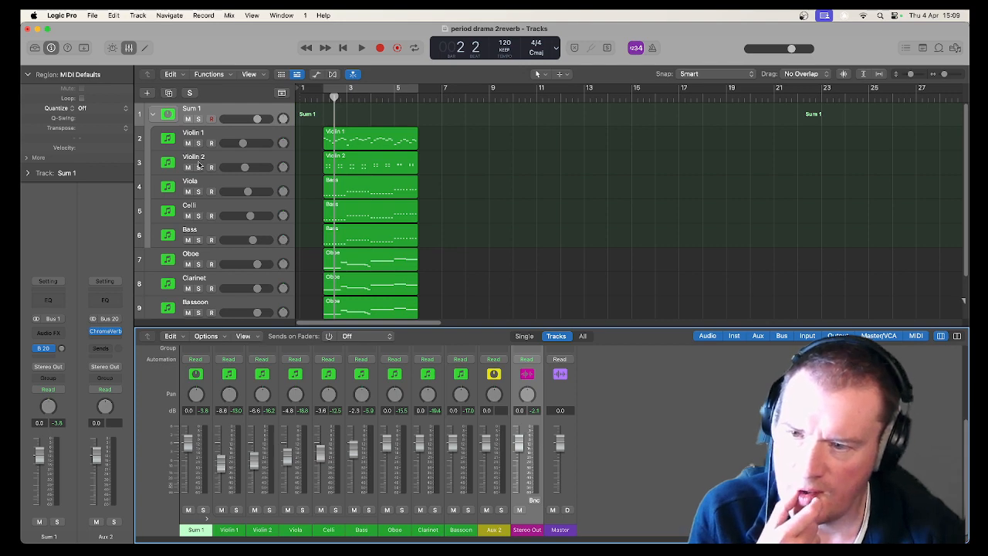
Select the Clarinet track and the Aux 2 channel, and play back the strings with reverb.
{"action": "left_click", "coordinate": [224, 287]}
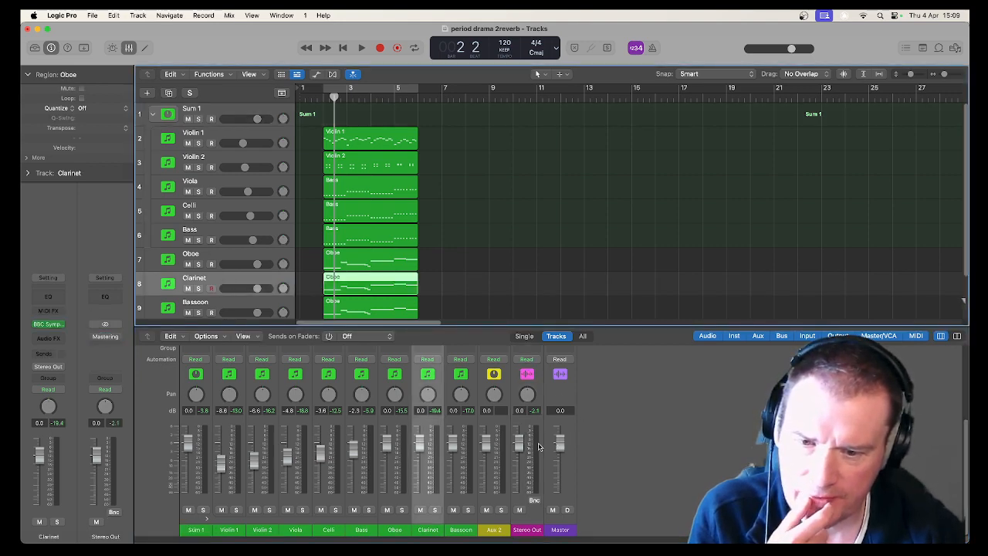
{"action": "scroll", "coordinate": [539, 446], "scroll_direction": "up", "scroll_amount": 3}
{"action": "scroll", "coordinate": [536, 445], "scroll_direction": "down", "scroll_amount": 3}
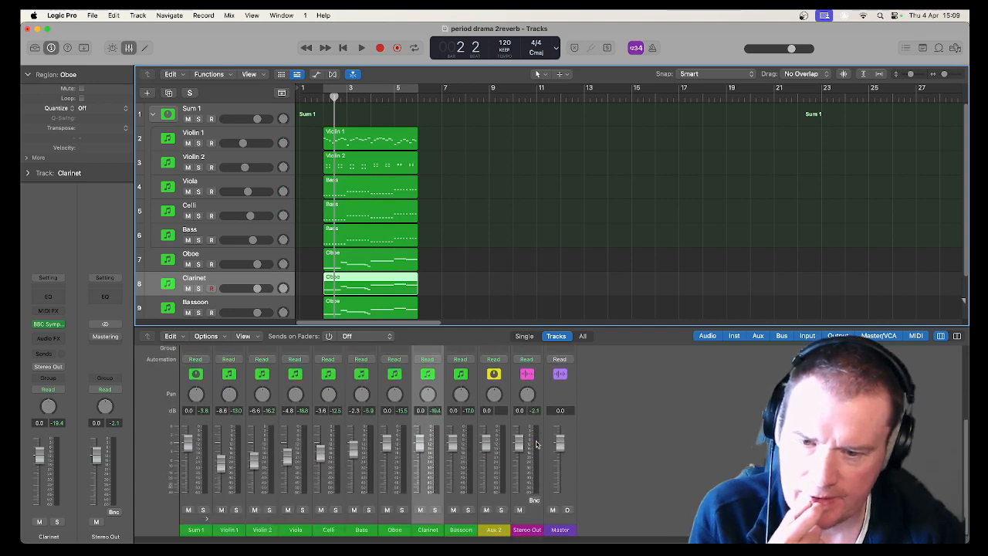
{"action": "left_click", "coordinate": [490, 422]}
{"action": "scroll", "coordinate": [491, 422], "scroll_direction": "up", "scroll_amount": 3}
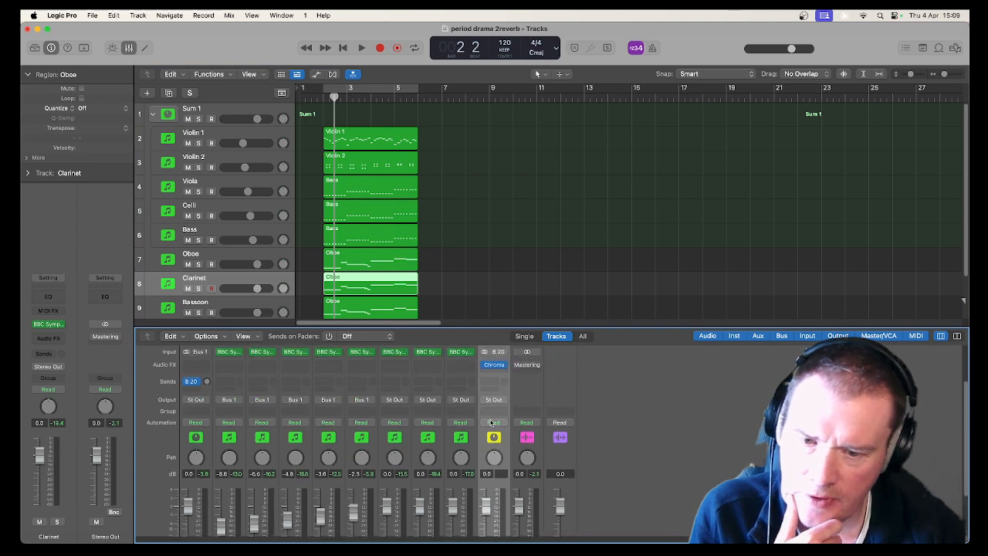
{"action": "scroll", "coordinate": [494, 463], "scroll_direction": "down", "scroll_amount": 3}
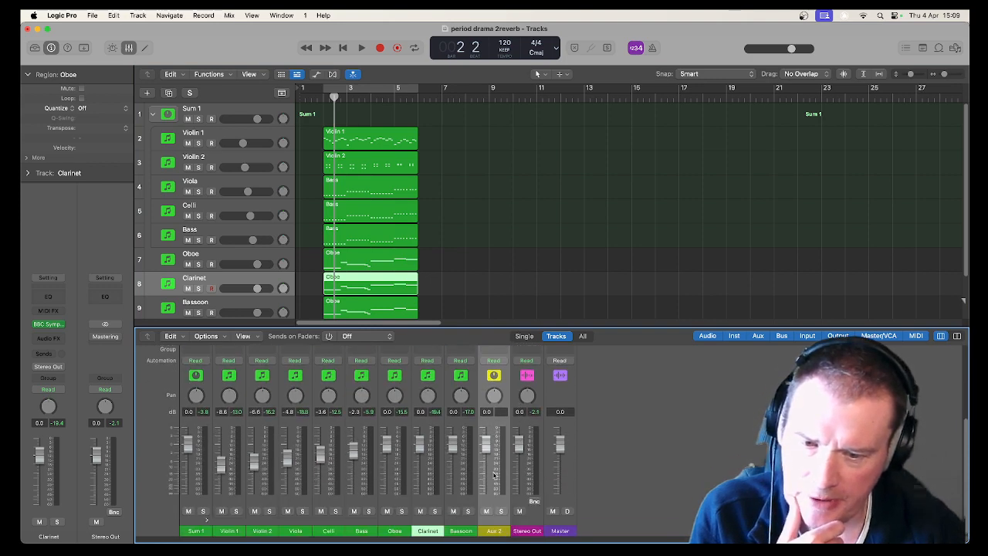
{"action": "key", "text": "space"}
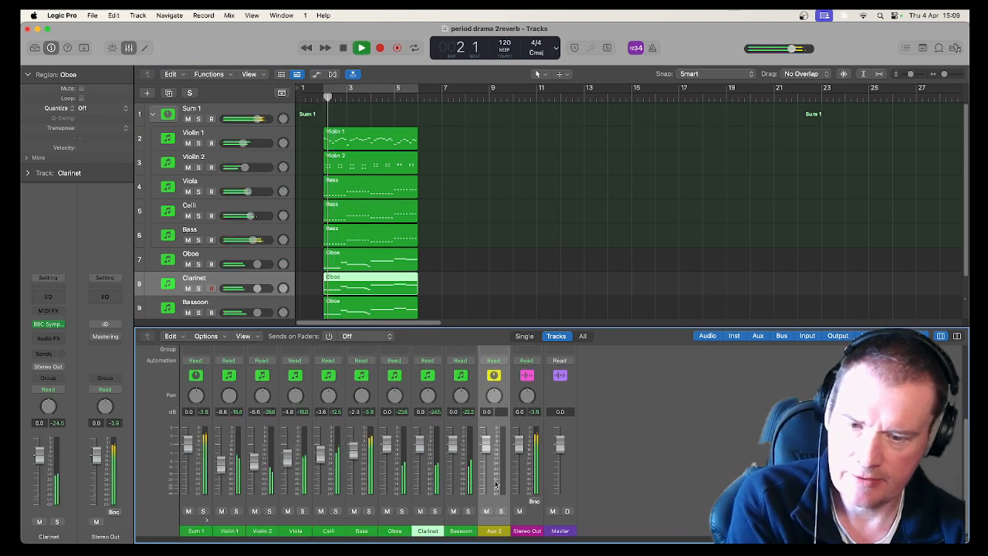
{"action": "key", "text": "space"}
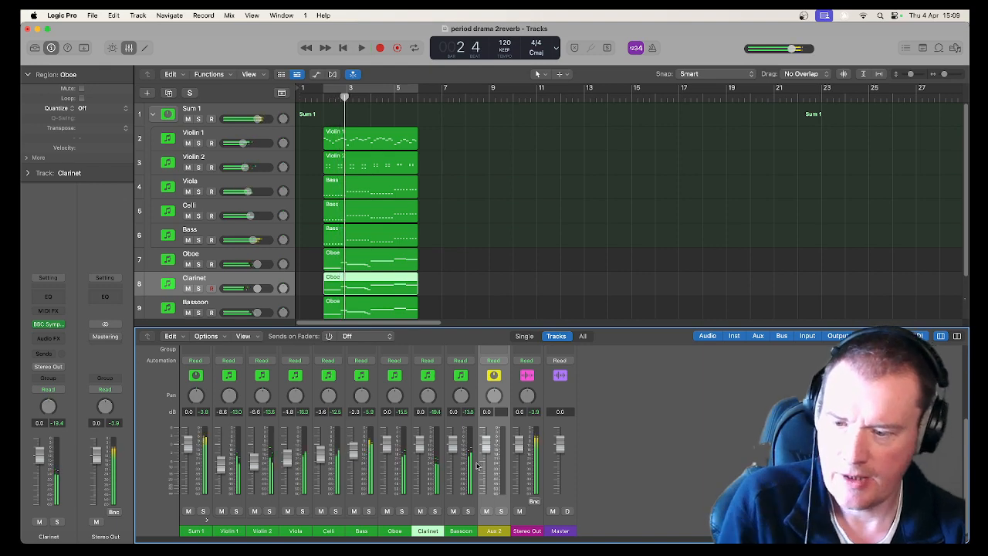
Lower the Sum 1 stack's send level to Bus 20 to about -8.2 dB during playback.
{"action": "scroll", "coordinate": [270, 397], "scroll_direction": "up", "scroll_amount": 3}
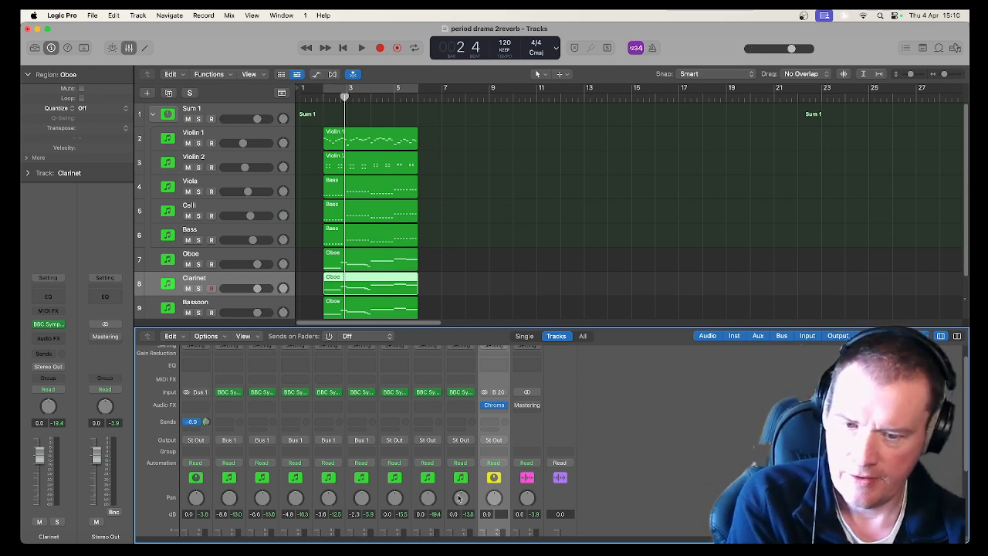
{"action": "key", "text": "space"}
{"action": "scroll", "coordinate": [474, 490], "scroll_direction": "down", "scroll_amount": 2}
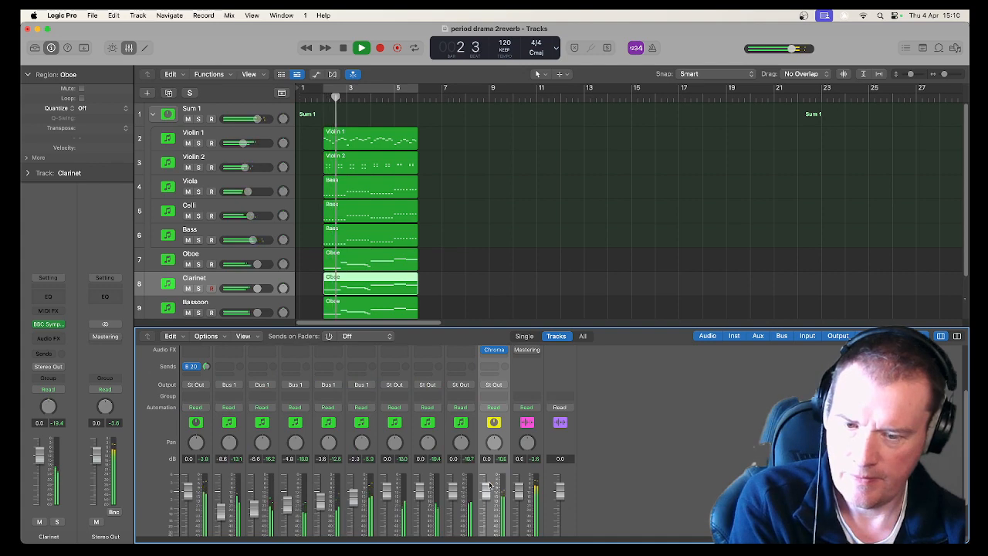
{"action": "scroll", "coordinate": [489, 485], "scroll_direction": "down", "scroll_amount": 2}
{"action": "scroll", "coordinate": [207, 448], "scroll_direction": "up", "scroll_amount": 4}
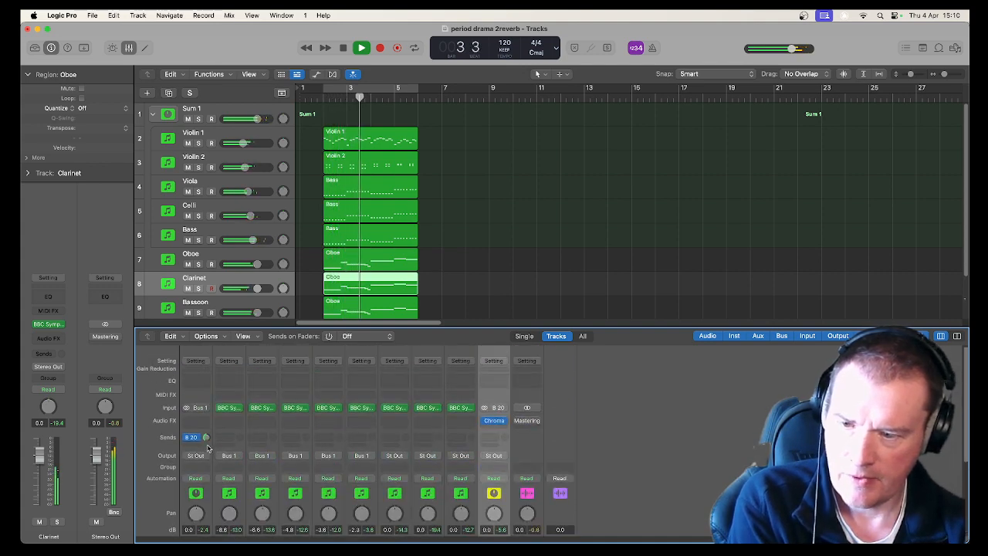
{"action": "left_click_drag", "start_coordinate": [206, 438], "coordinate": [222, 466]}
{"action": "key", "text": "space"}
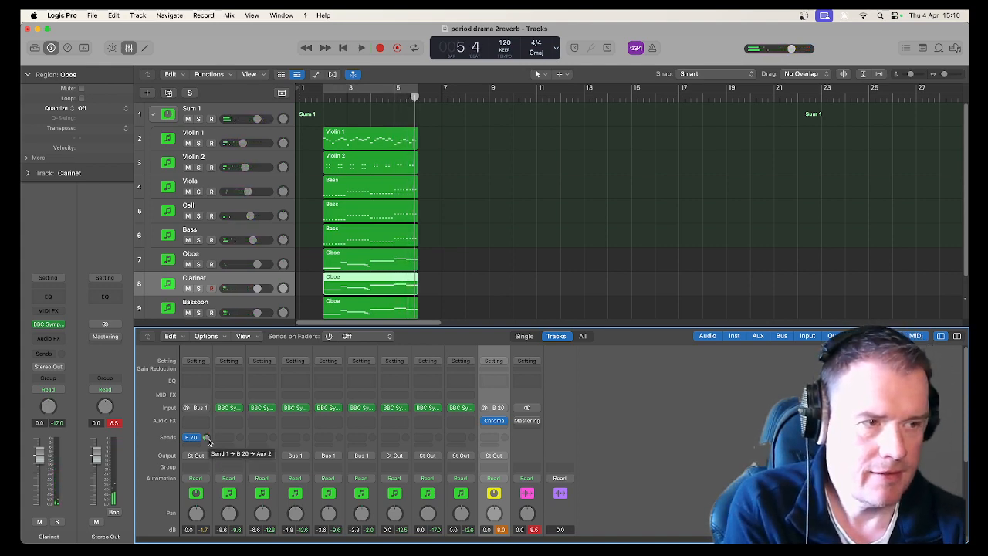
Reset the Stereo Out clip indicator and play the passage again to listen.
{"action": "left_click", "coordinate": [114, 423]}
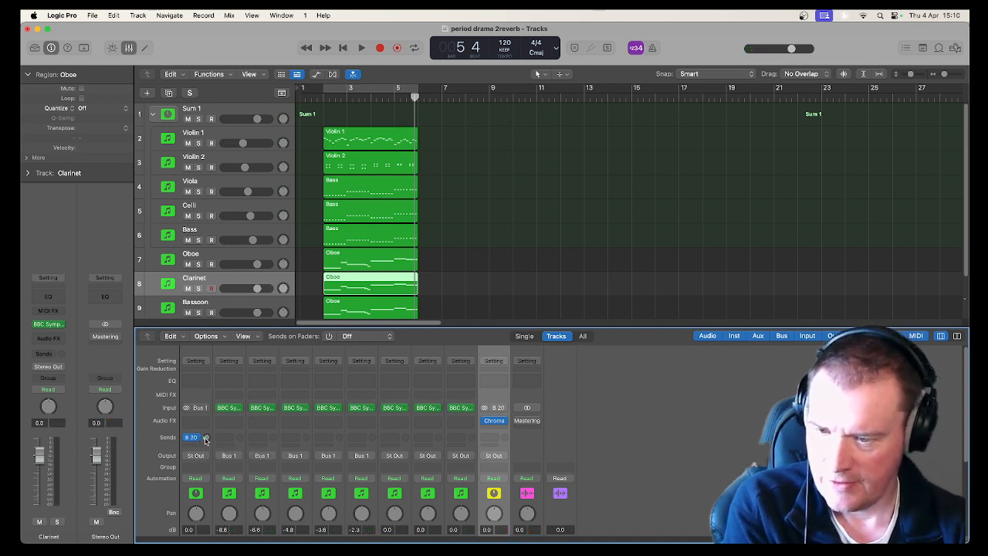
{"action": "key", "text": "space"}
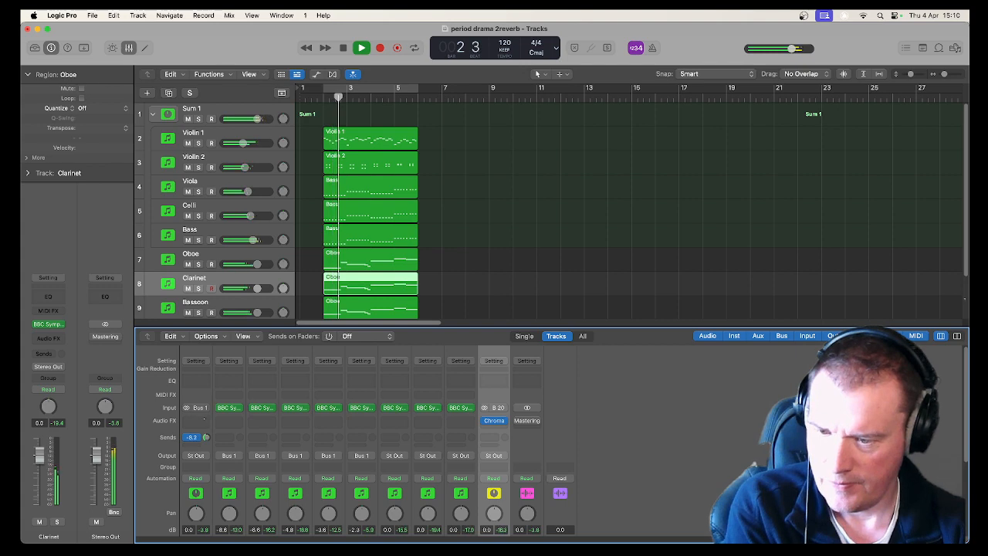
{"action": "key", "text": "space"}
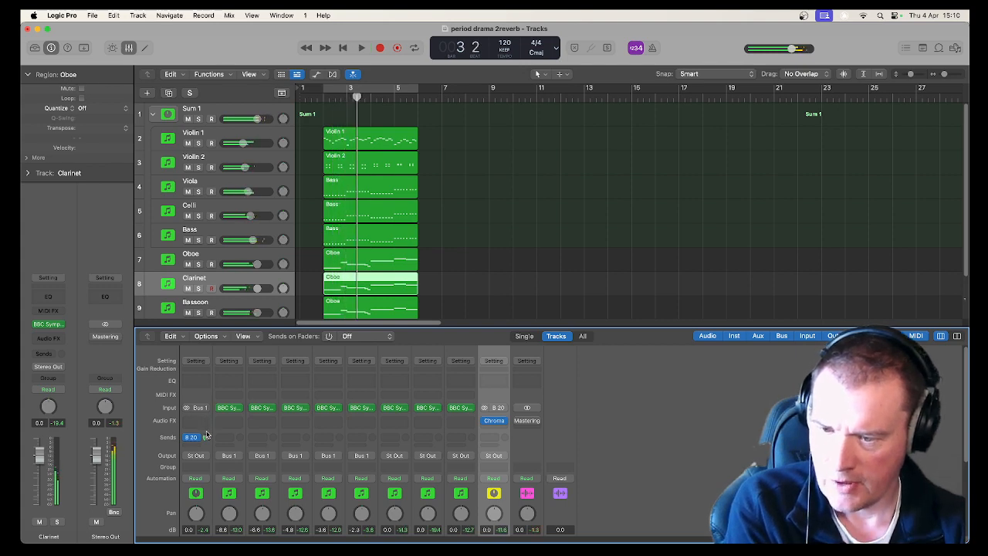
{"action": "scroll", "coordinate": [206, 436], "scroll_direction": "down", "scroll_amount": 4}
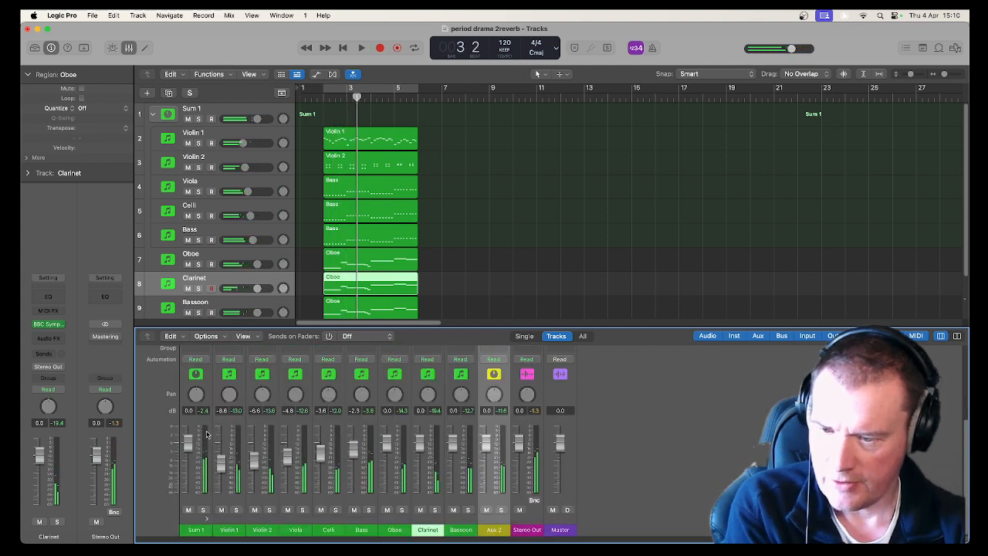
Mute the Sum 1 string stack, then mute the Oboe, Clarinet and Bassoon tracks.
{"action": "left_click", "coordinate": [189, 510]}
{"action": "key", "text": "space"}
{"action": "scroll", "coordinate": [223, 469], "scroll_direction": "up", "scroll_amount": 4}
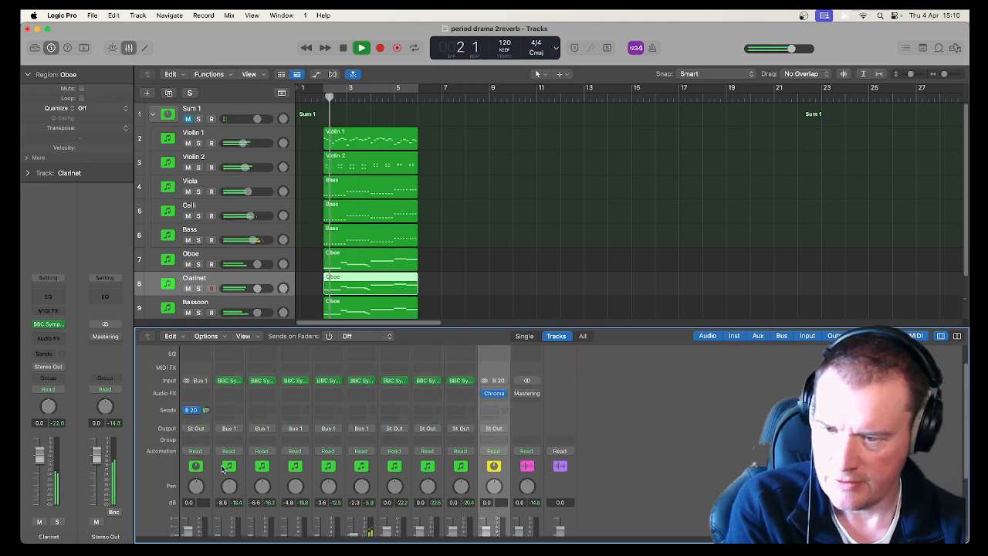
{"action": "scroll", "coordinate": [218, 456], "scroll_direction": "up", "scroll_amount": 1}
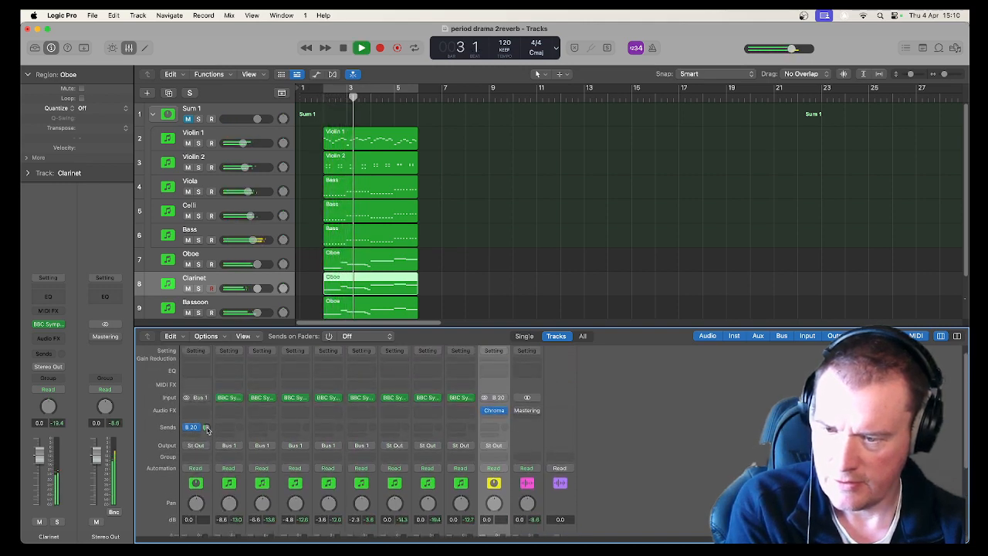
{"action": "key", "text": "space"}
{"action": "scroll", "coordinate": [209, 293], "scroll_direction": "down", "scroll_amount": 2}
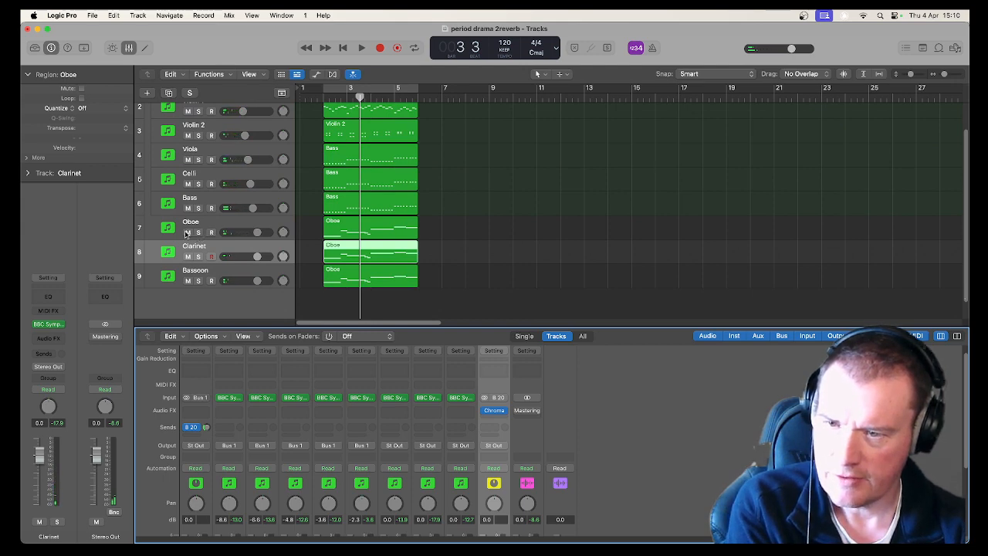
{"action": "left_click_drag", "start_coordinate": [185, 234], "coordinate": [183, 272]}
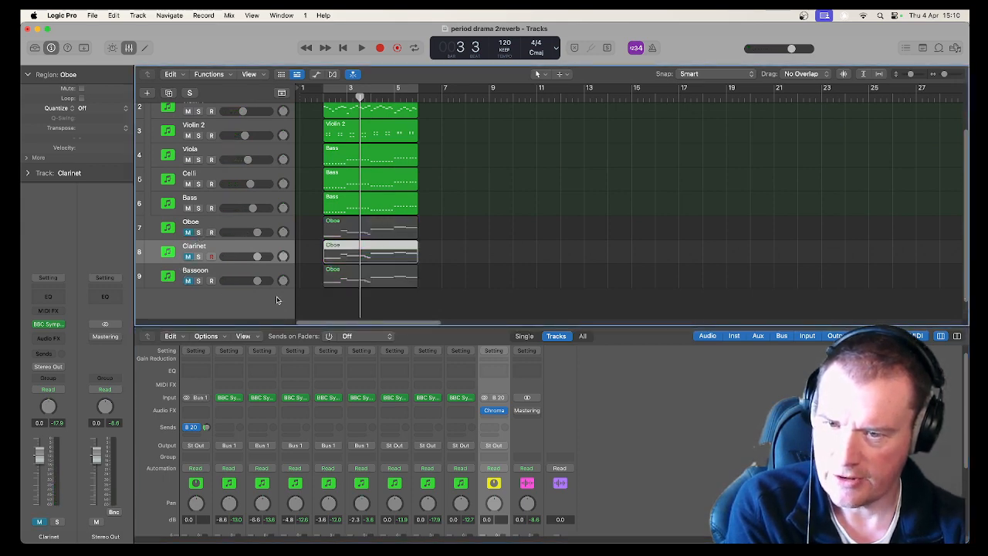
Play back the strings passage and review the send levels in the mixer and the track list.
{"action": "key", "text": "space"}
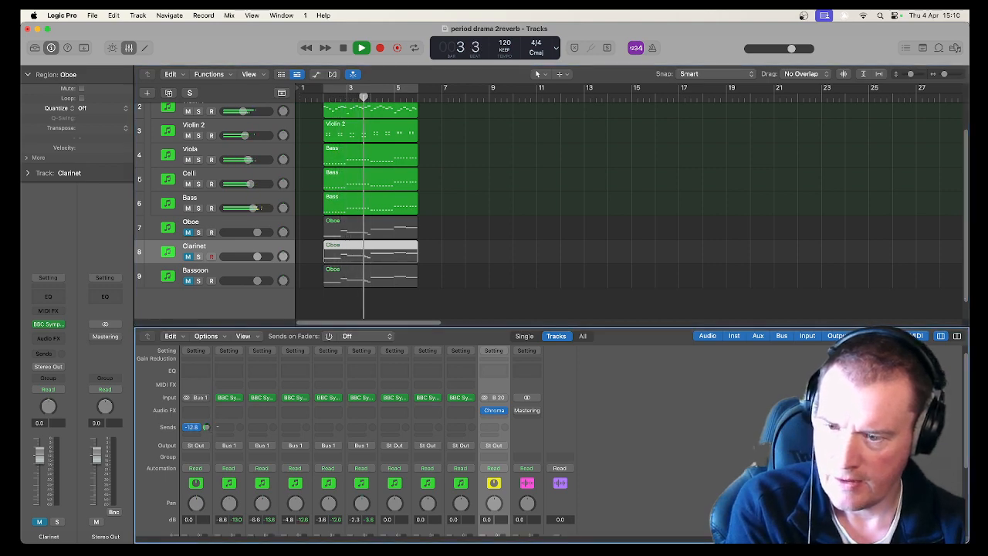
{"action": "key", "text": "space"}
{"action": "scroll", "coordinate": [219, 430], "scroll_direction": "down", "scroll_amount": 5}
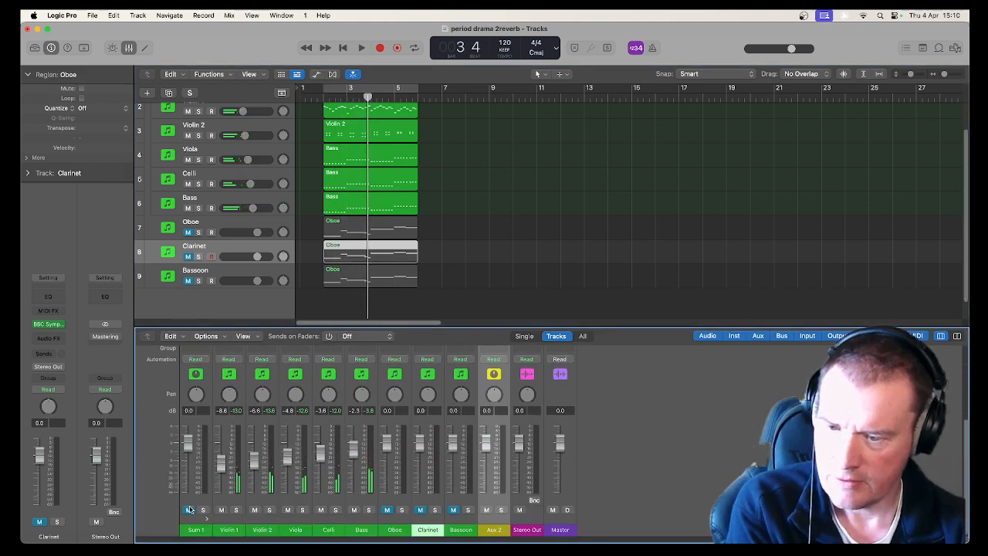
{"action": "scroll", "coordinate": [218, 426], "scroll_direction": "up", "scroll_amount": 5}
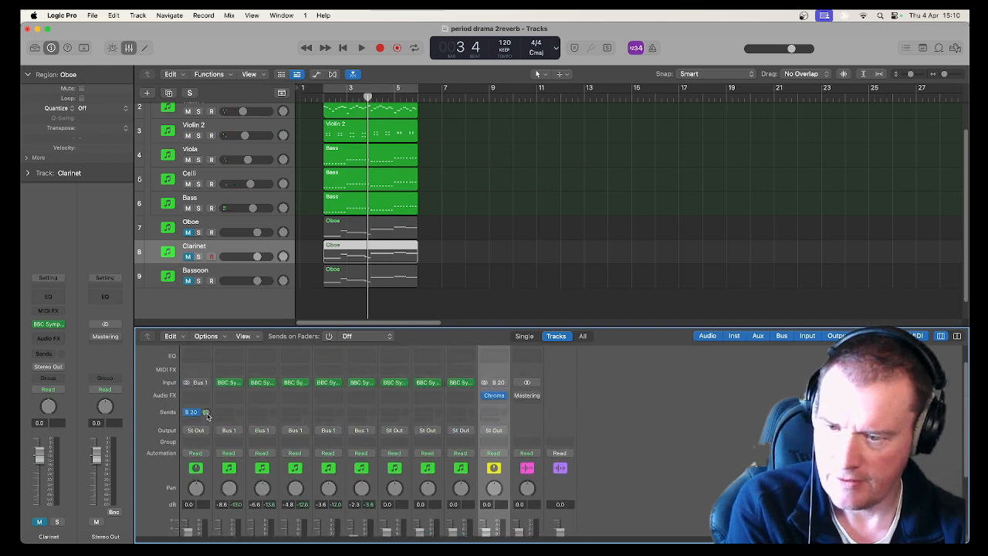
{"action": "key", "text": "space"}
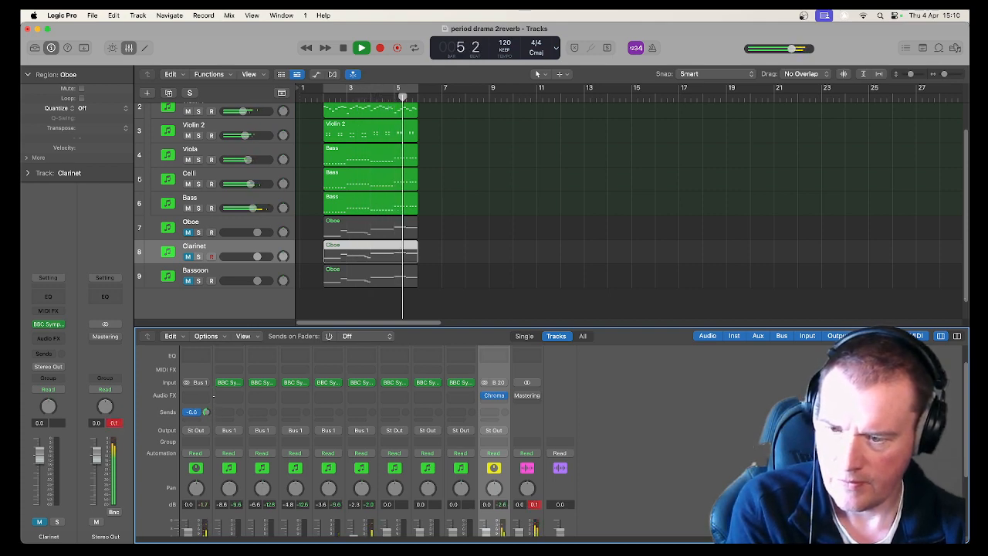
{"action": "key", "text": "space"}
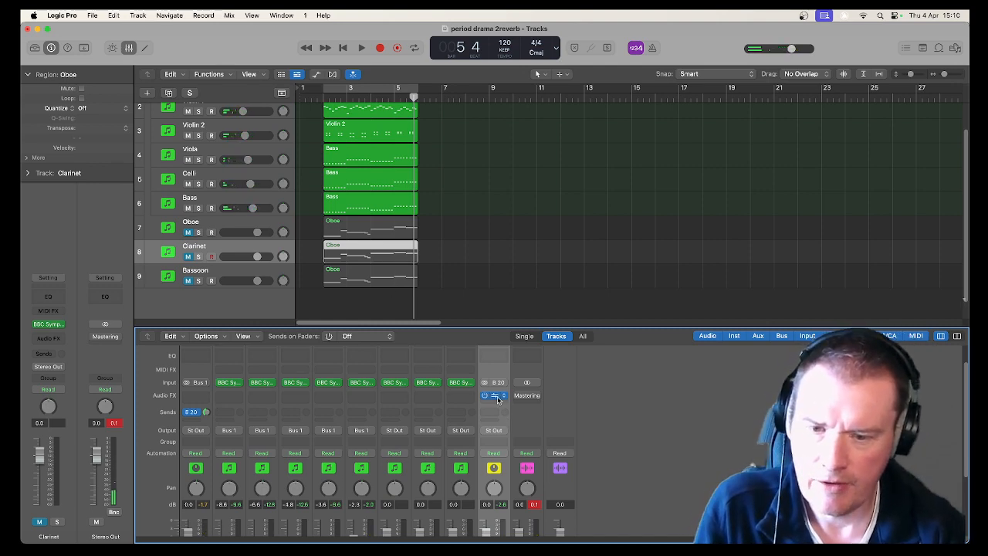
{"action": "scroll", "coordinate": [492, 453], "scroll_direction": "up", "scroll_amount": 2}
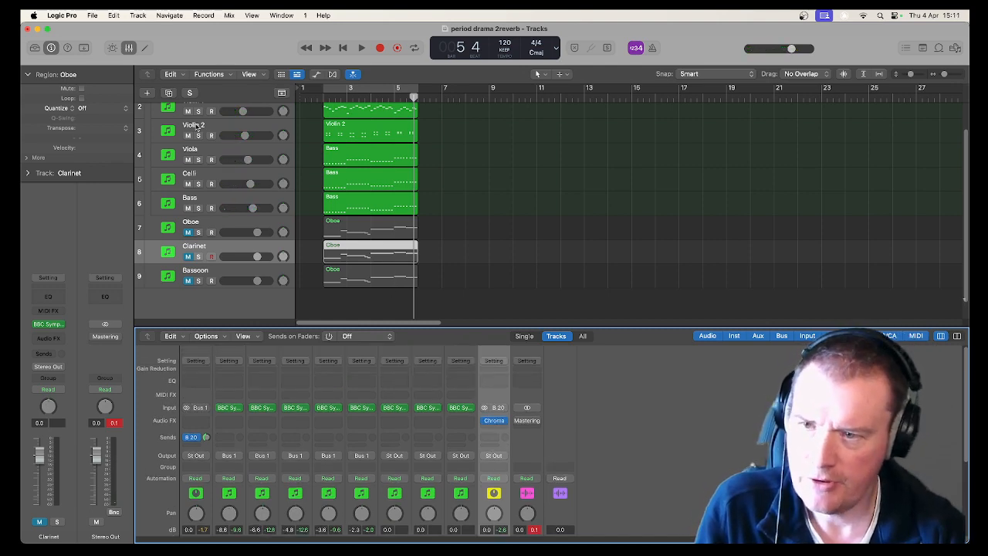
{"action": "scroll", "coordinate": [235, 210], "scroll_direction": "up", "scroll_amount": 2}
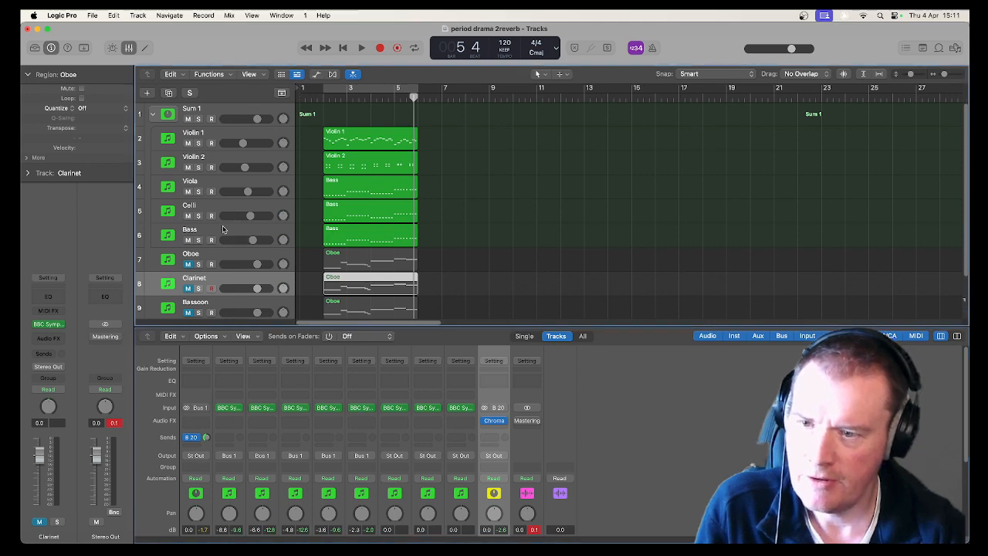
Select tracks within the string stack and collapse the Sum 1 summing stack in the track list.
{"action": "left_click", "coordinate": [223, 228]}
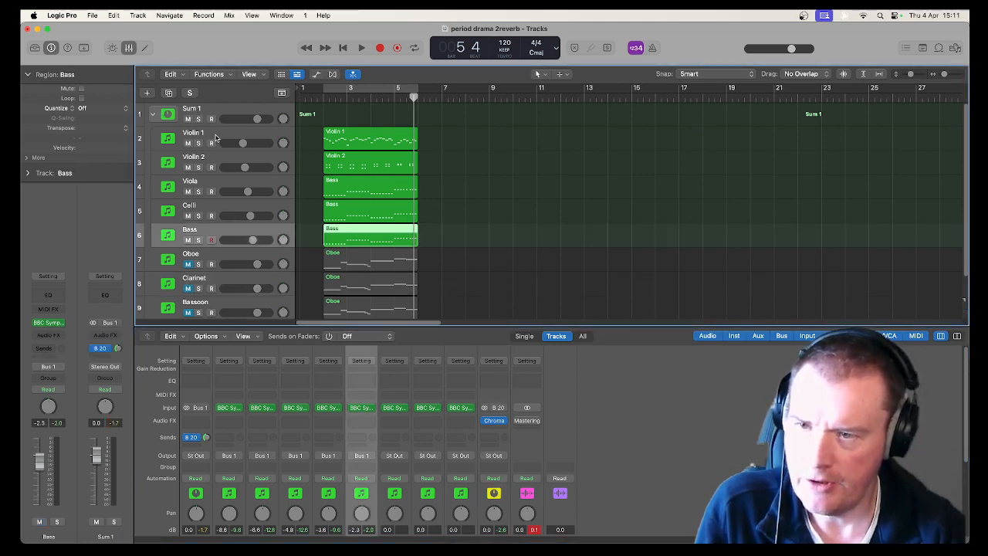
{"action": "left_click", "coordinate": [216, 137]}
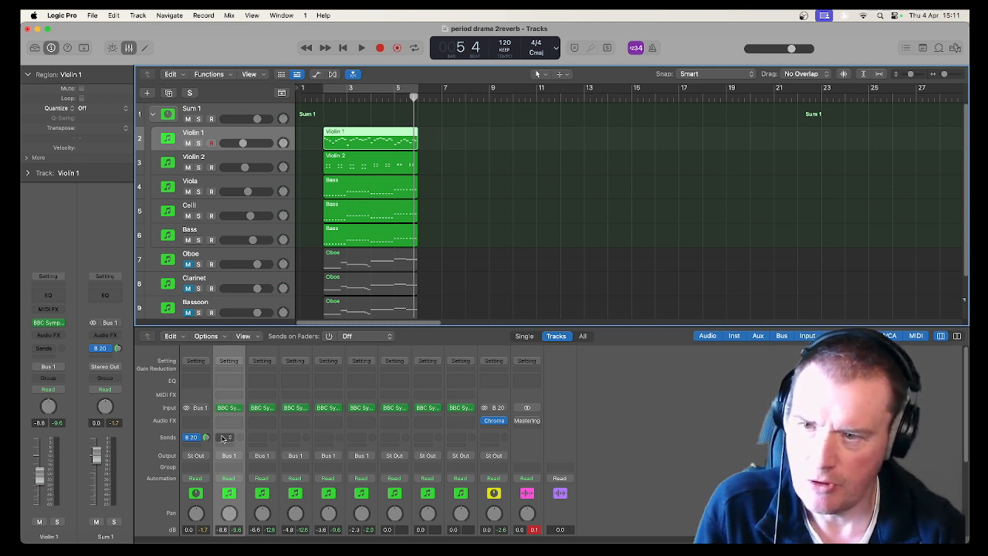
{"action": "left_click", "coordinate": [214, 108]}
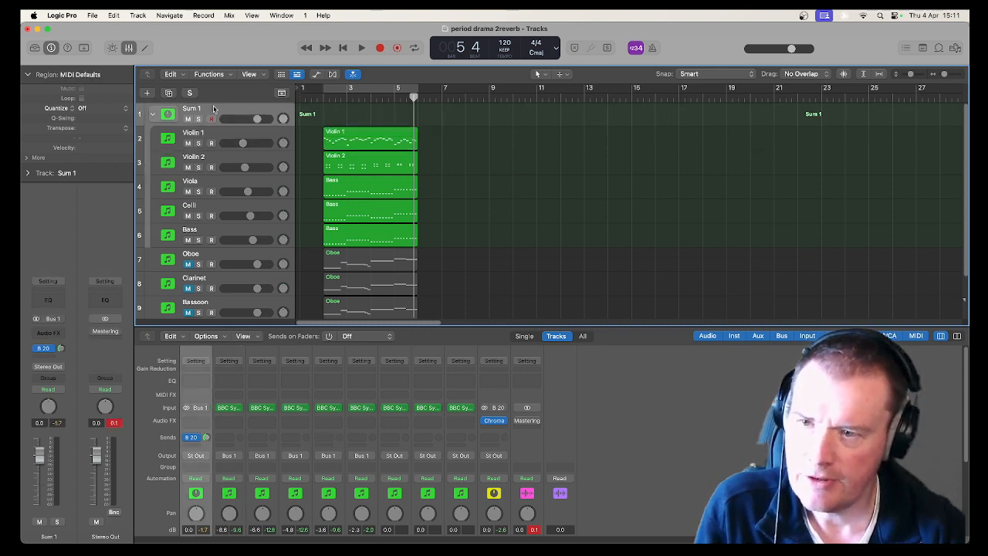
{"action": "left_click", "coordinate": [153, 115]}
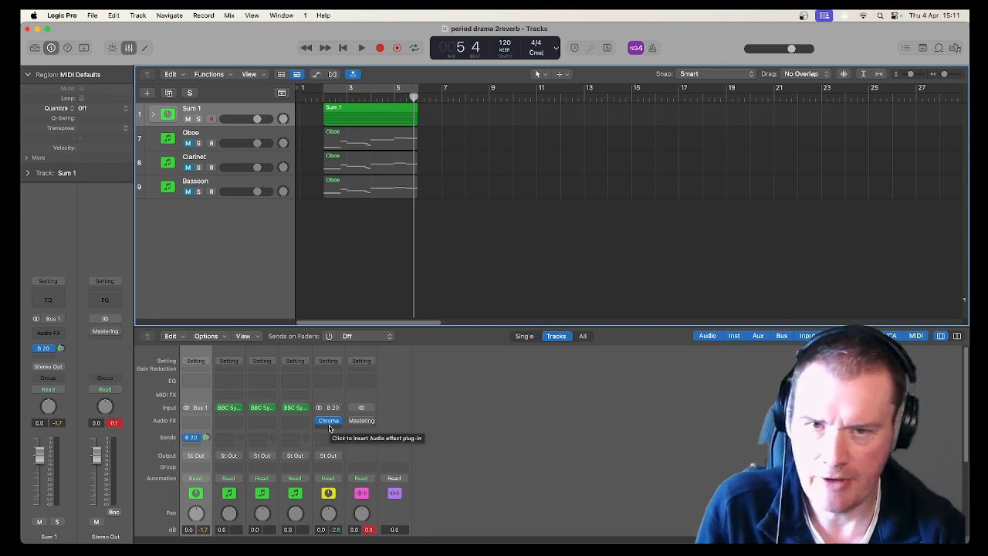
Play the passage and examine the Sum 1 and Aux 2 channel strips in the mixer.
{"action": "scroll", "coordinate": [329, 428], "scroll_direction": "down", "scroll_amount": 3}
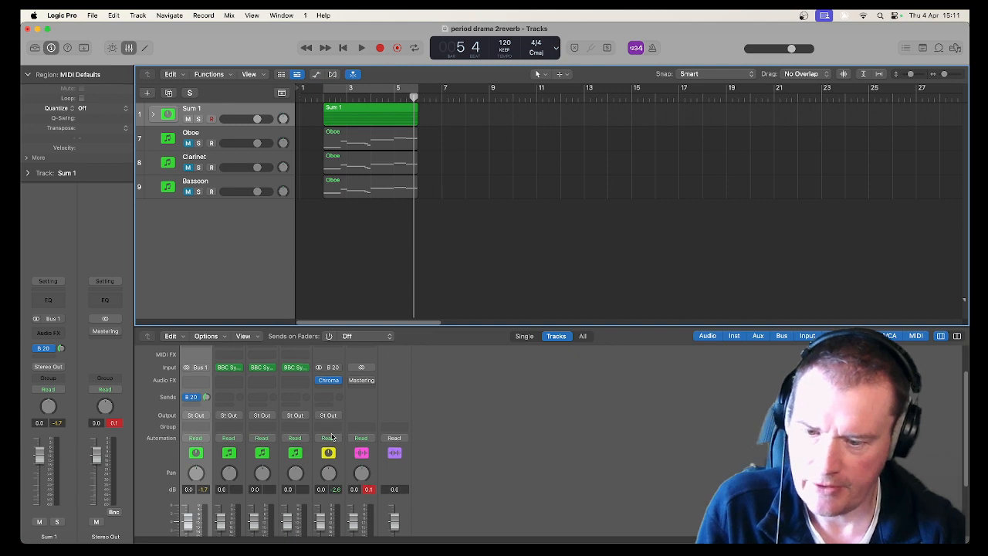
{"action": "scroll", "coordinate": [332, 437], "scroll_direction": "down", "scroll_amount": 5}
{"action": "key", "text": "space"}
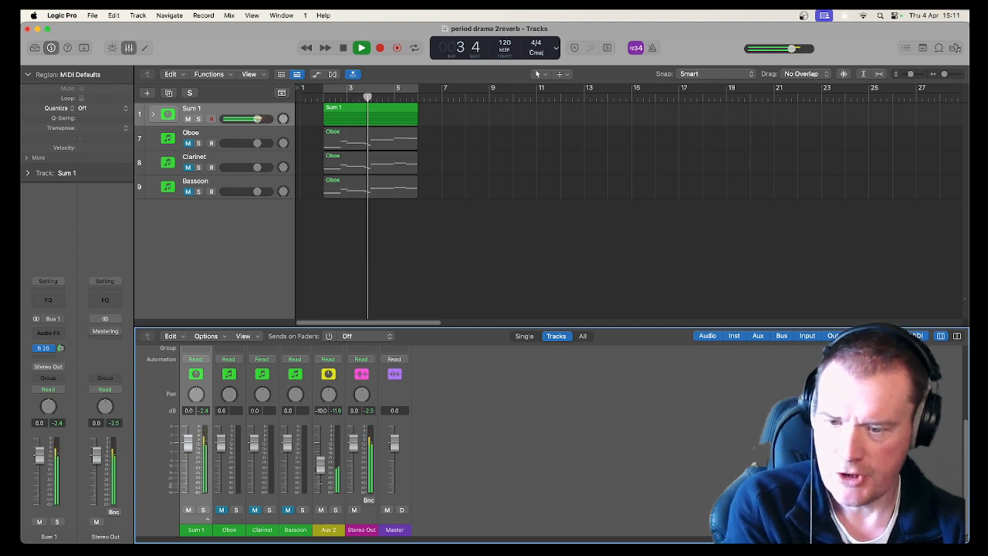
{"action": "key", "text": "space"}
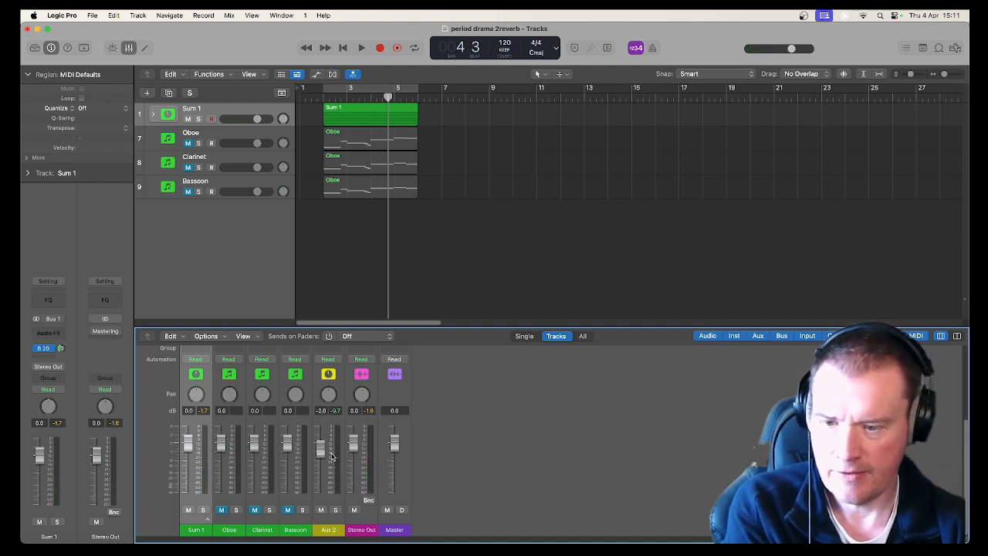
{"action": "scroll", "coordinate": [332, 456], "scroll_direction": "up", "scroll_amount": 2}
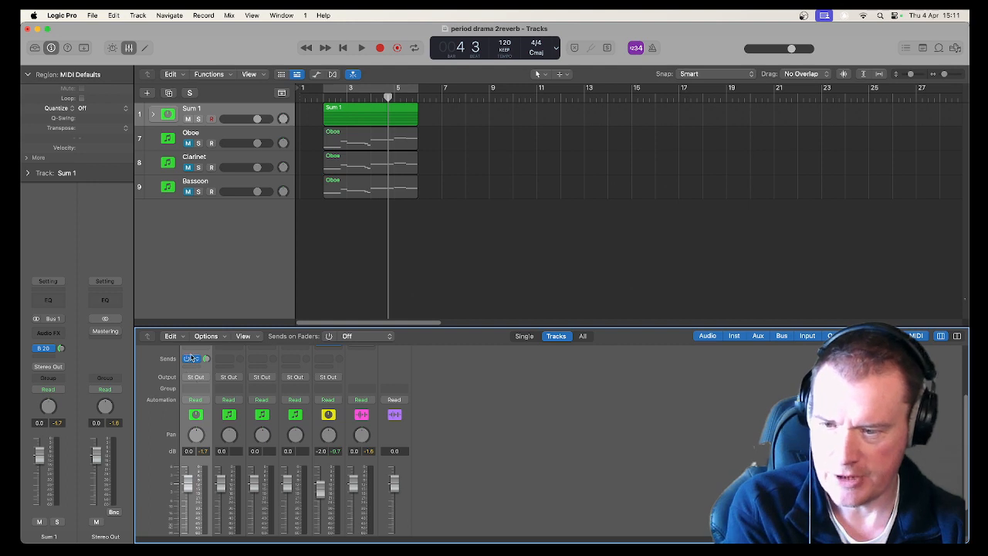
{"action": "scroll", "coordinate": [196, 377], "scroll_direction": "up", "scroll_amount": 2}
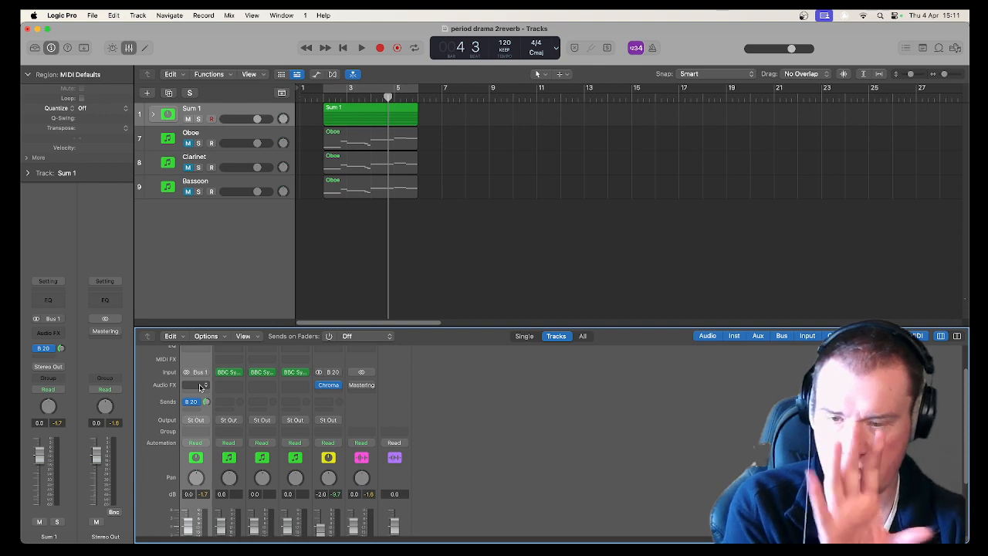
{"action": "scroll", "coordinate": [228, 404], "scroll_direction": "down", "scroll_amount": 4}
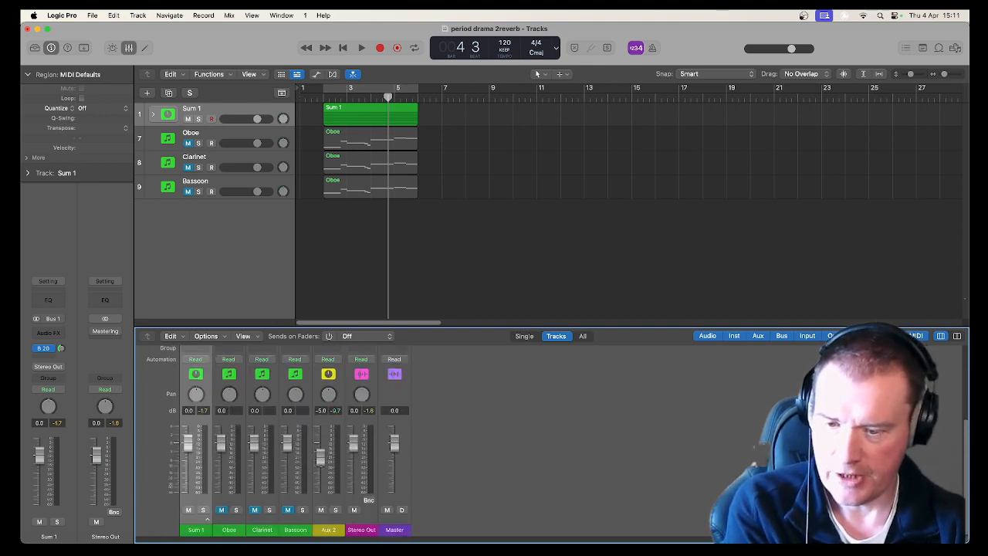
Rename the Aux 2 reverb channel to STR REV.
{"action": "double_click", "coordinate": [330, 530]}
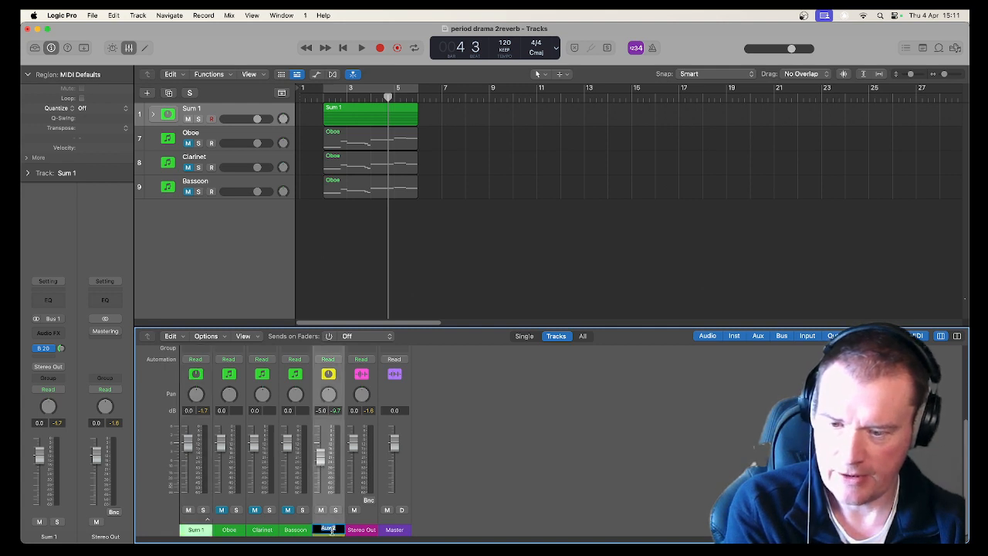
{"action": "type", "text": "STR"}
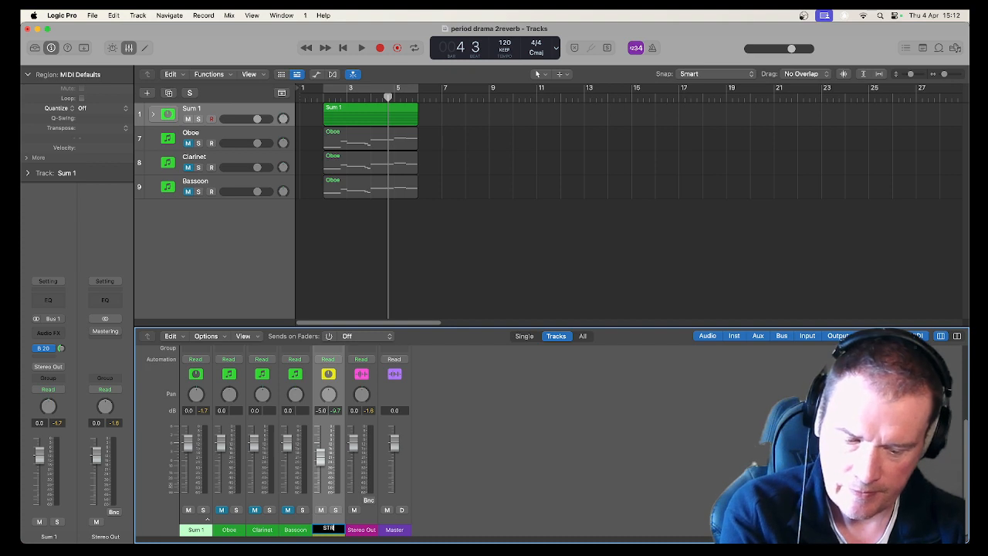
{"action": "type", "text": " REV"}
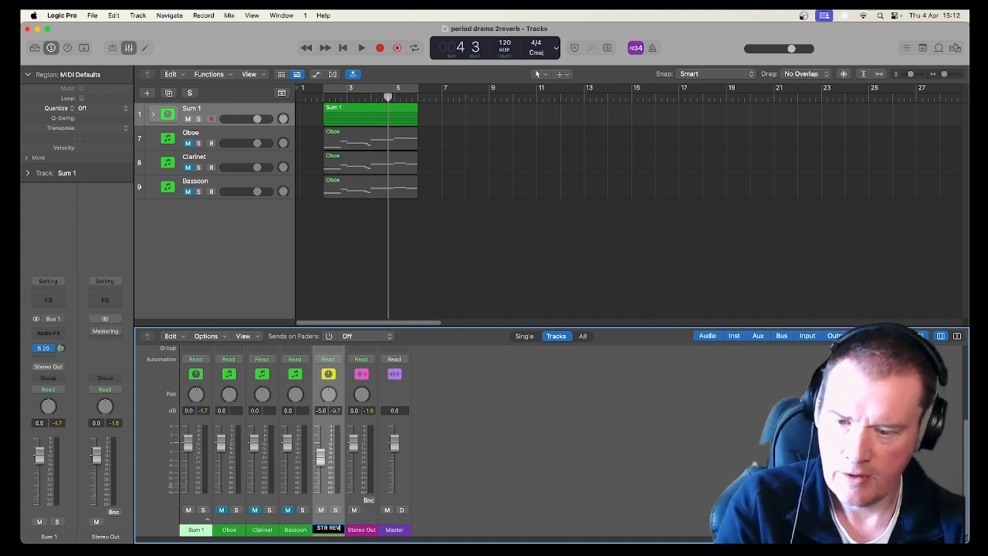
{"action": "key", "text": "Return"}
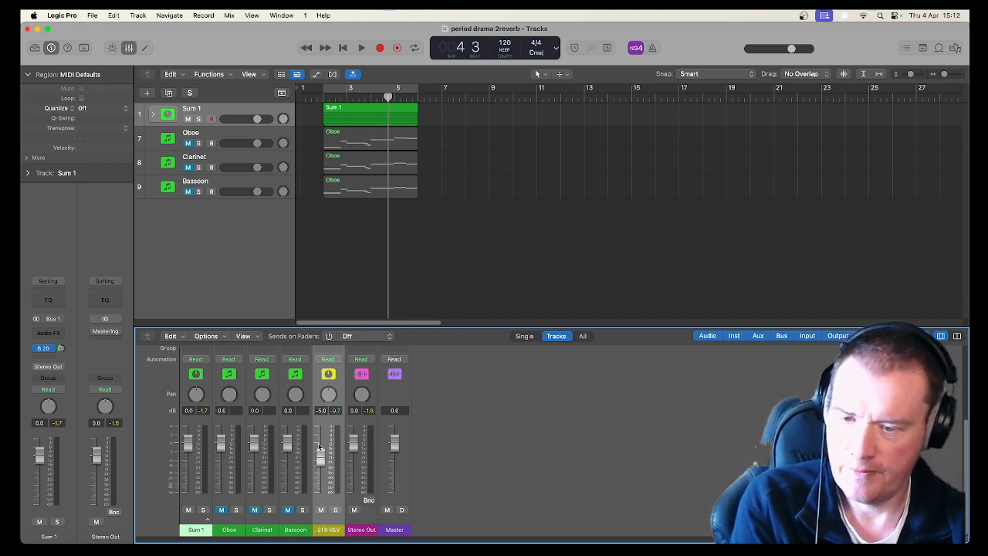
{"action": "key", "text": "Return"}
Turn on cycle mode and play the passage in a loop.
{"action": "key", "text": "space"}
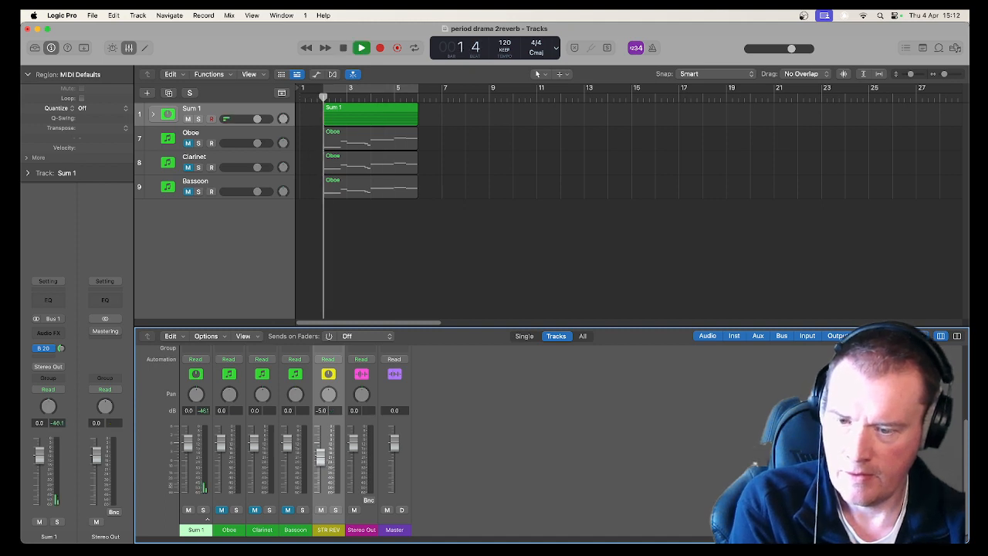
{"action": "key", "text": "c"}
{"action": "key", "text": "space"}
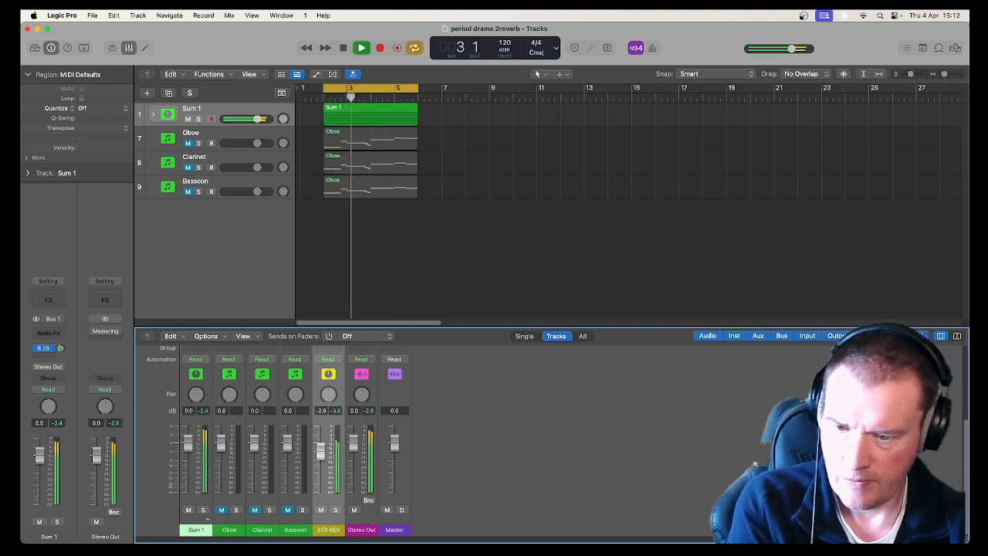
Briefly solo the STR REV aux and lower its fader to about -8.2 dB.
{"action": "left_click", "coordinate": [335, 509]}
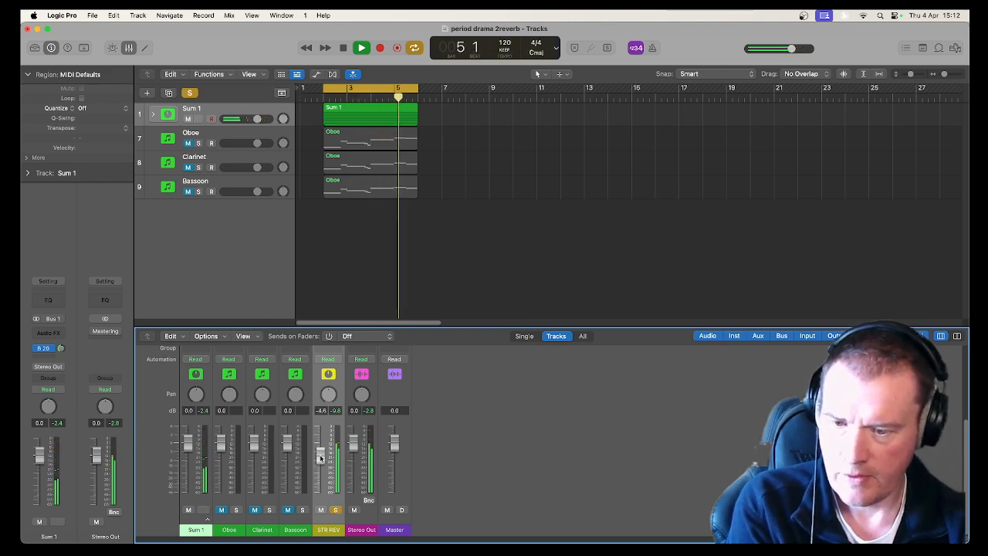
{"action": "mouse_move", "coordinate": [320, 458]}
{"action": "left_mouse_down"}
{"action": "mouse_move", "coordinate": [320, 483]}
{"action": "mouse_move", "coordinate": [320, 462]}
{"action": "left_mouse_up"}
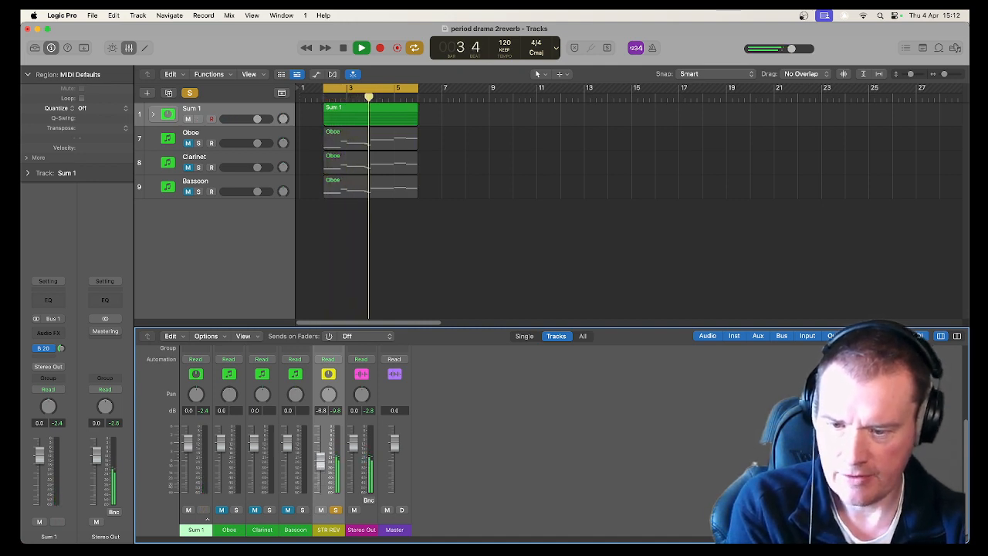
{"action": "left_click", "coordinate": [337, 510]}
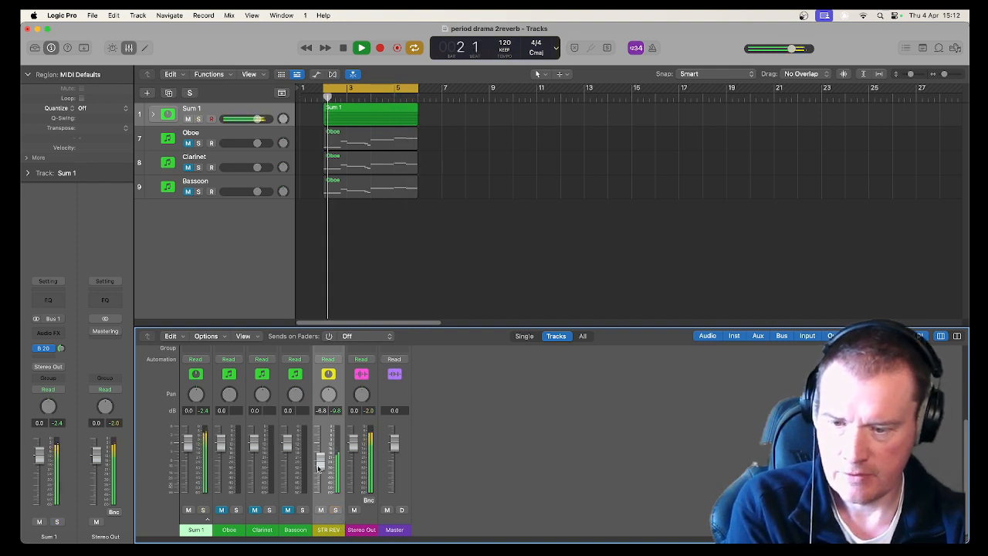
{"action": "left_click_drag", "start_coordinate": [317, 468], "coordinate": [319, 463]}
Stop playback, open the ChromaVerb plug-in on STR REV and switch to its Details view.
{"action": "scroll", "coordinate": [336, 416], "scroll_direction": "up", "scroll_amount": 3}
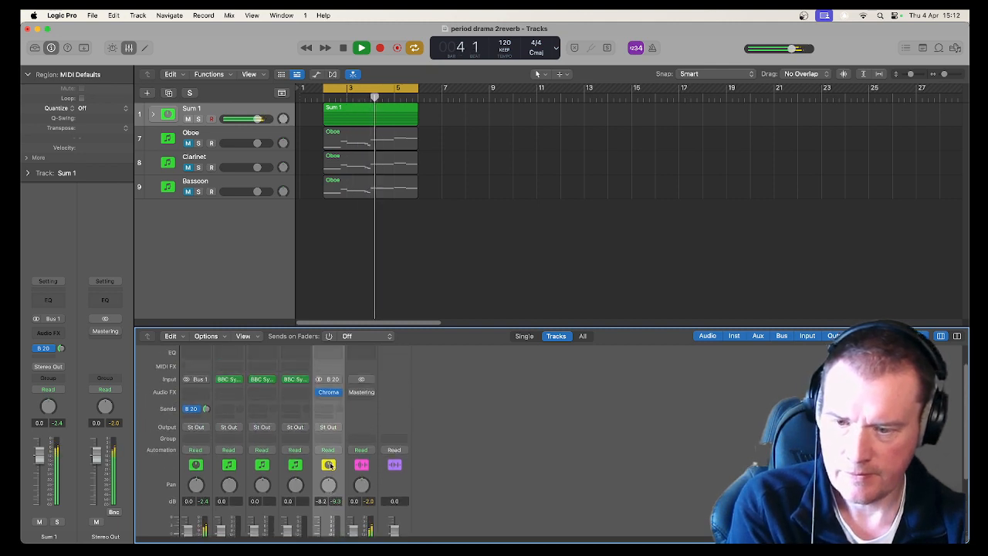
{"action": "key", "text": "space"}
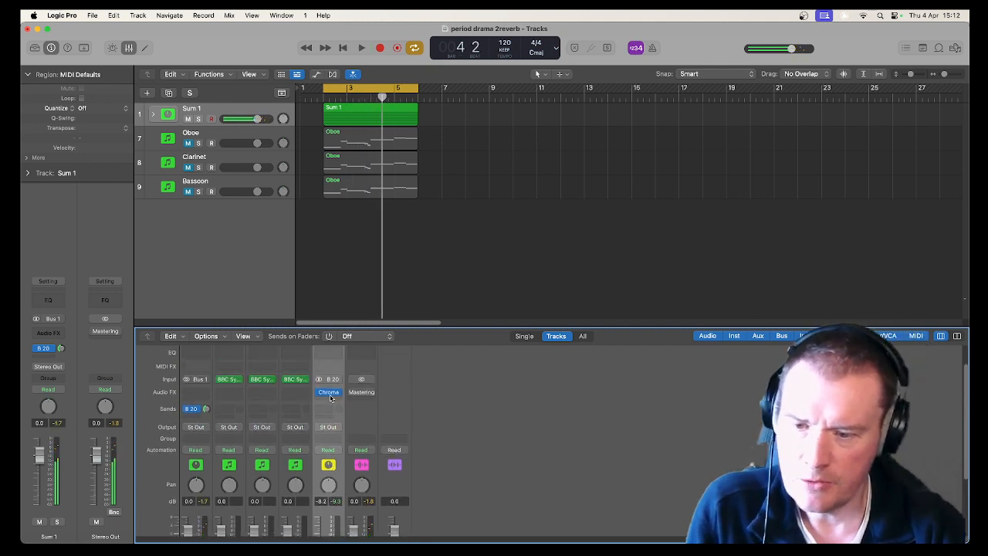
{"action": "left_click", "coordinate": [330, 397]}
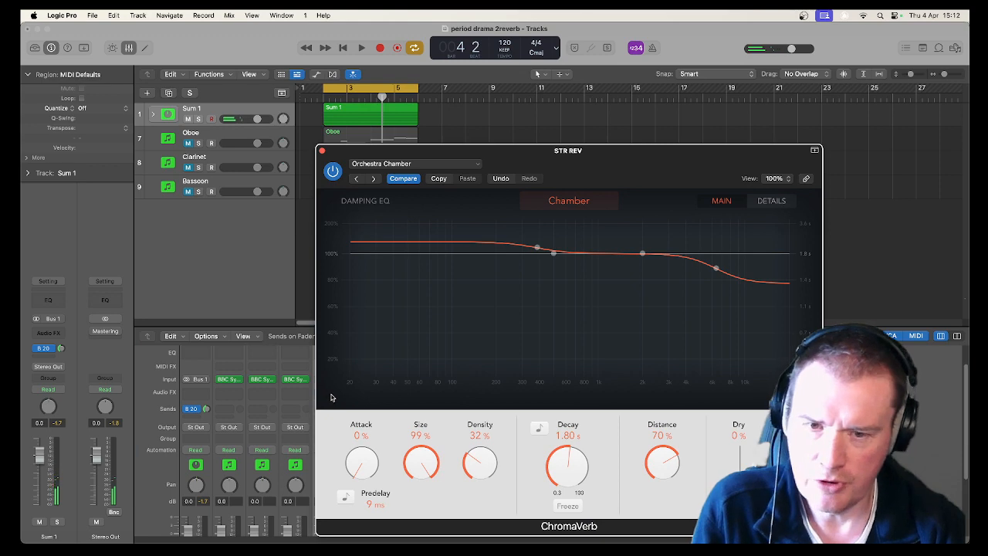
{"action": "left_click_drag", "start_coordinate": [556, 156], "coordinate": [479, 111]}
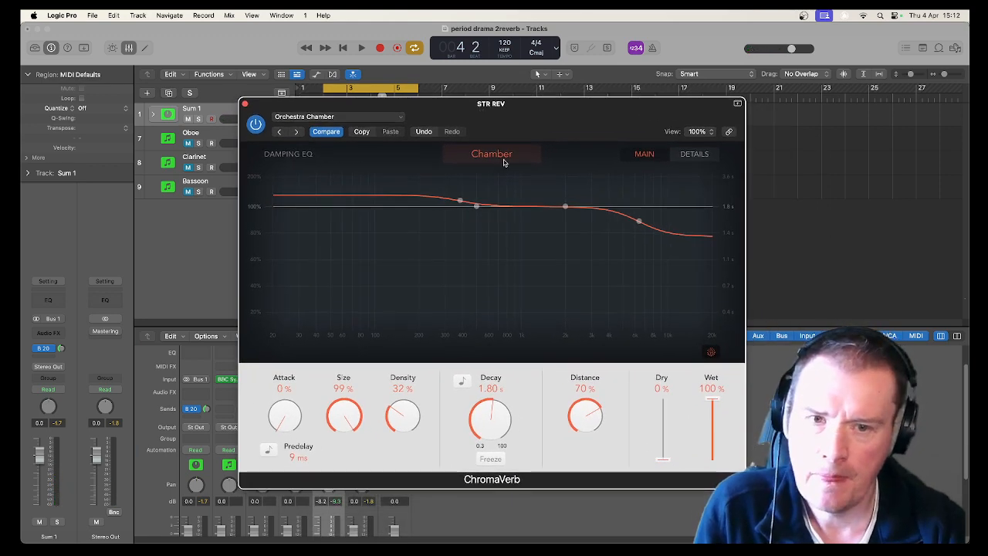
{"action": "left_click", "coordinate": [692, 155]}
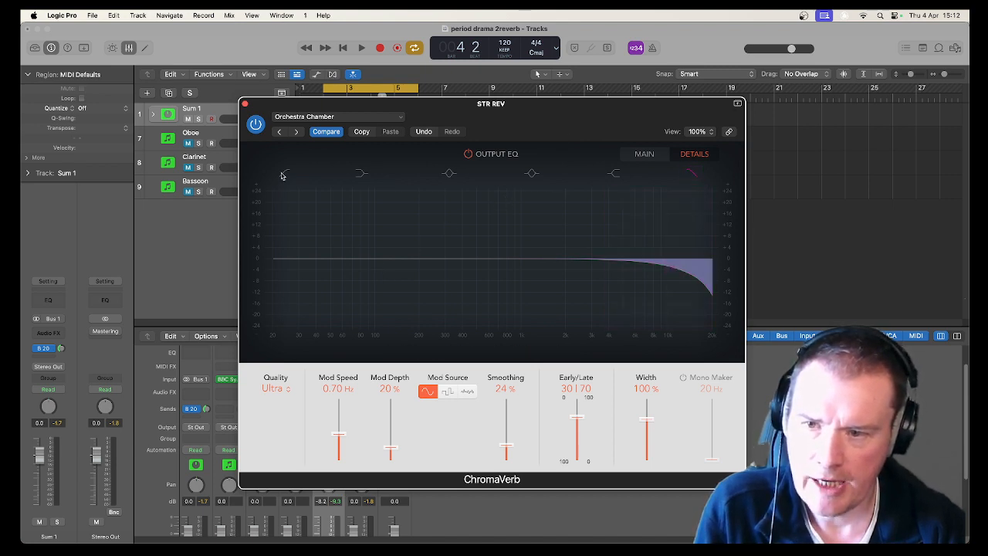
Raise the ChromaVerb output EQ low cut to about 180 Hz and audition the result.
{"action": "left_click_drag", "start_coordinate": [272, 268], "coordinate": [411, 271]}
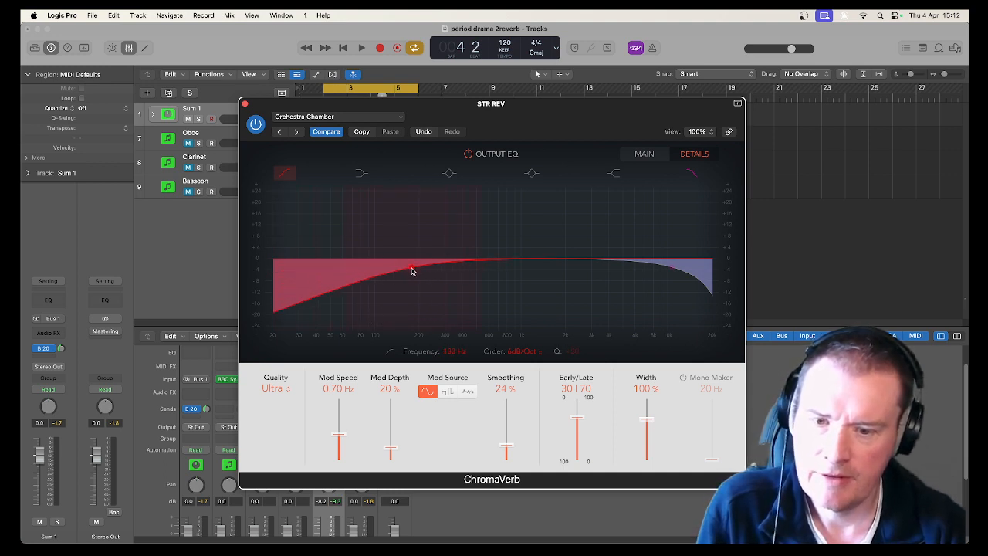
{"action": "key", "text": "space"}
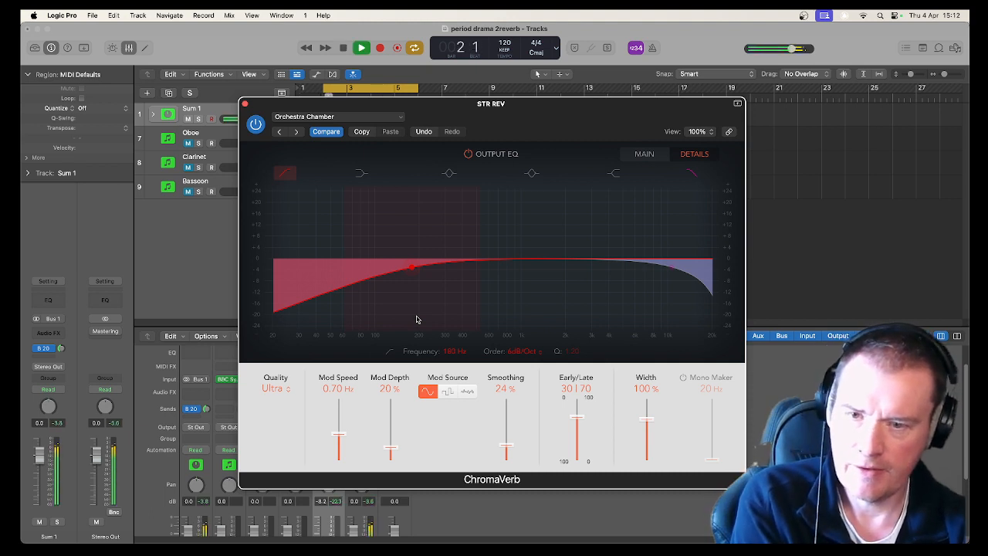
{"action": "key", "text": "space"}
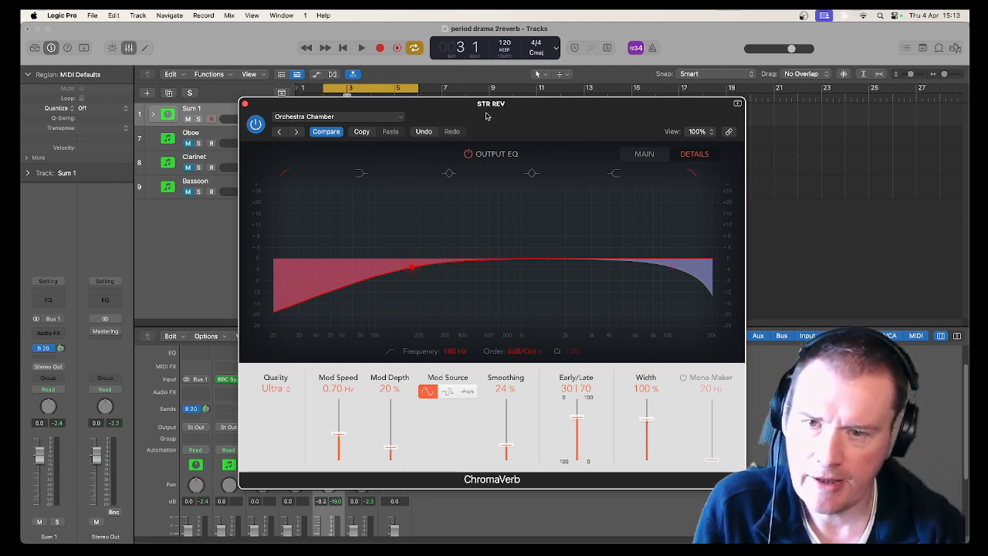
{"action": "left_click_drag", "start_coordinate": [430, 104], "coordinate": [562, 99]}
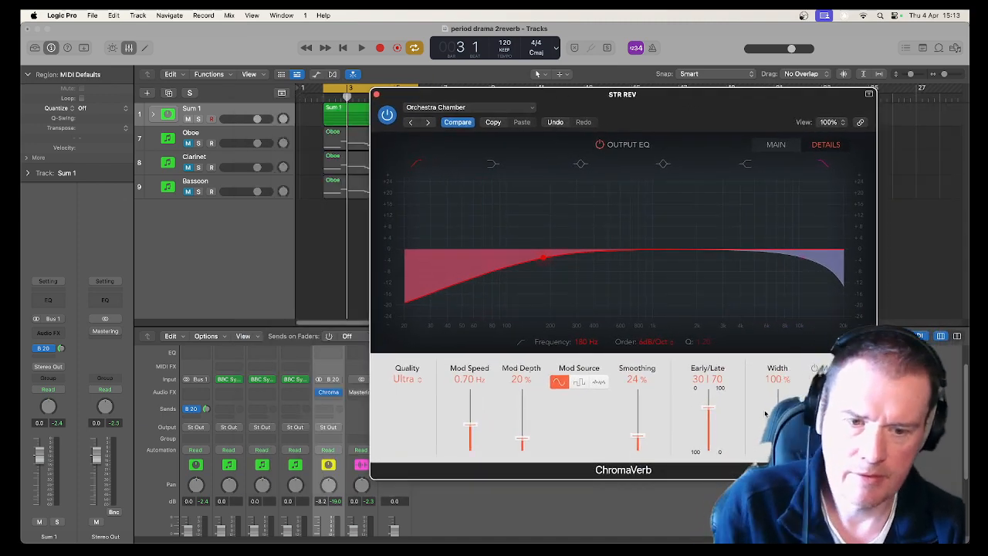
Solo the STR REV aux and set the ChromaVerb Width to about 80% while auditioning the loop.
{"action": "key", "text": "space"}
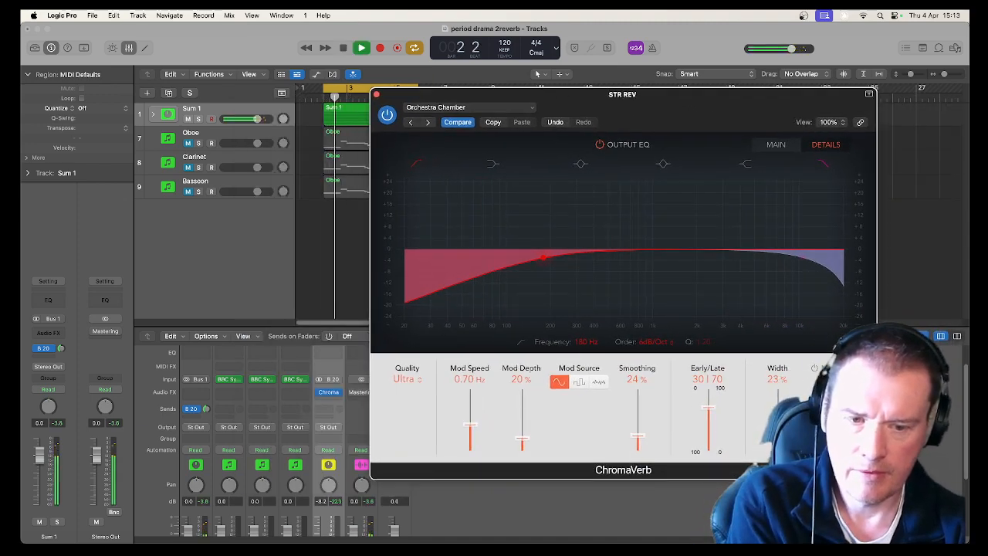
{"action": "left_click_drag", "start_coordinate": [778, 448], "coordinate": [778, 423]}
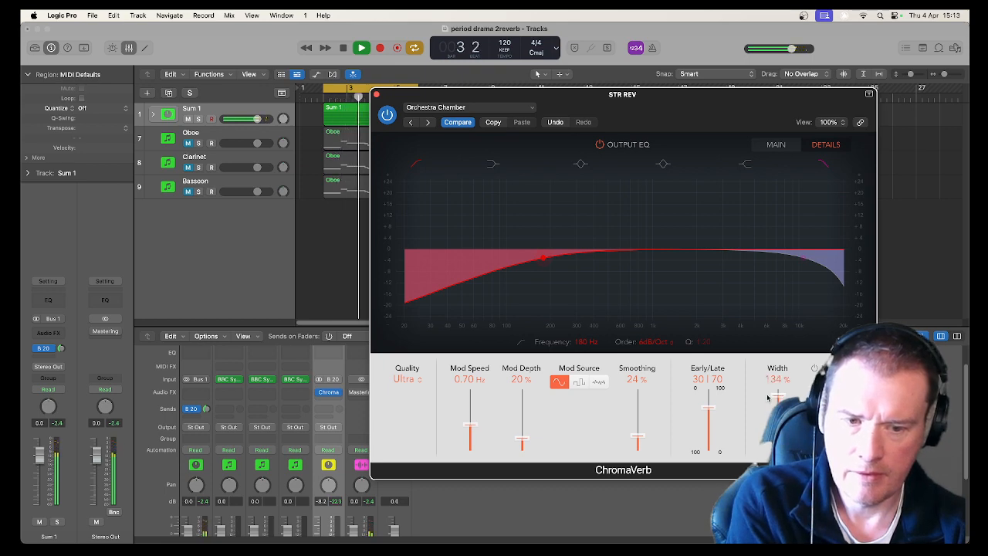
{"action": "key", "text": "space"}
{"action": "scroll", "coordinate": [340, 494], "scroll_direction": "down", "scroll_amount": 3}
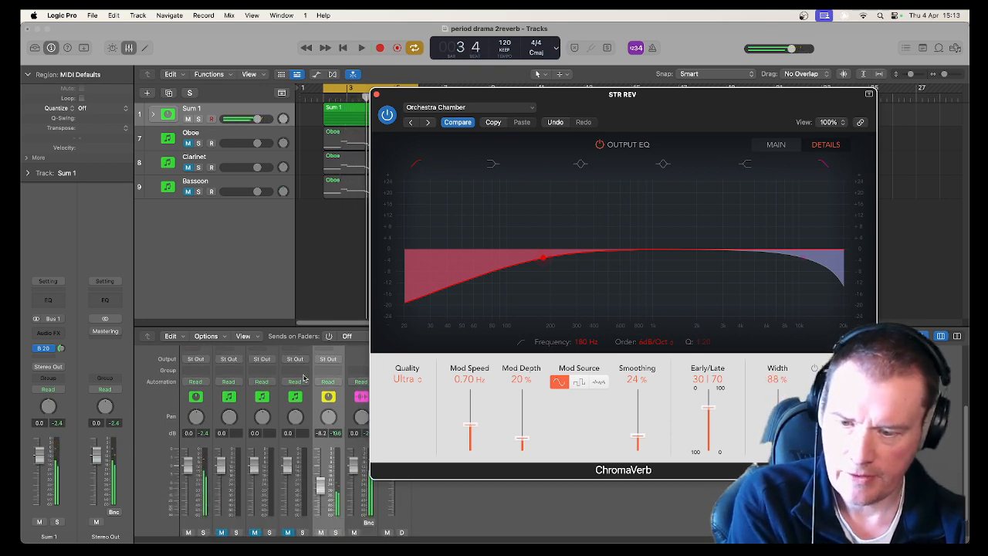
{"action": "left_click", "coordinate": [336, 532]}
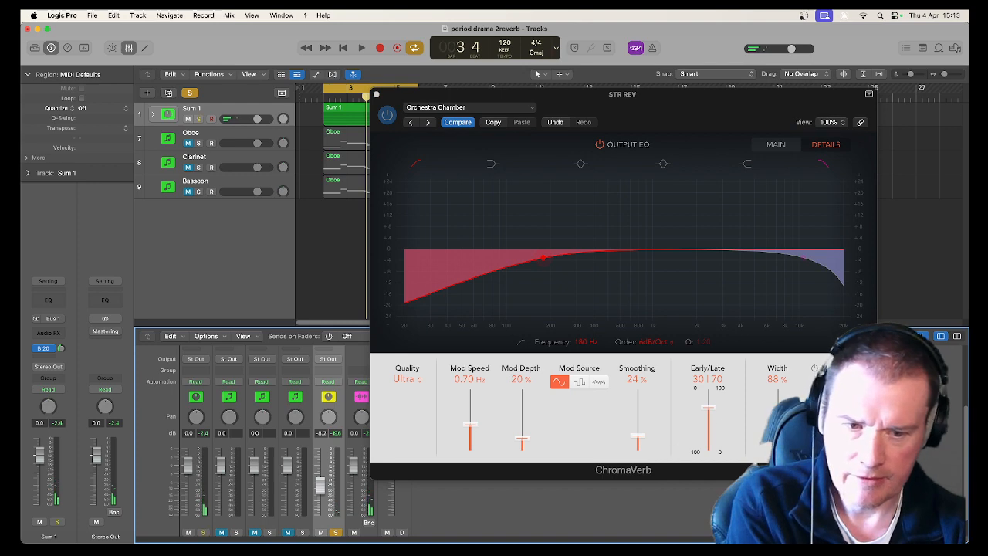
{"action": "key", "text": "space"}
{"action": "left_click_drag", "start_coordinate": [777, 424], "coordinate": [780, 380]}
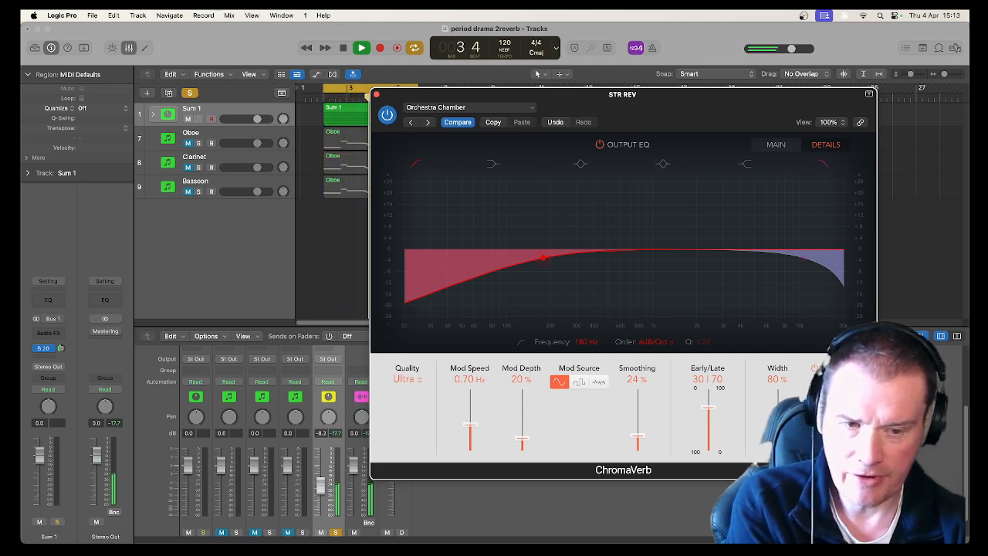
{"action": "key", "text": "space"}
{"action": "key", "text": "s"}
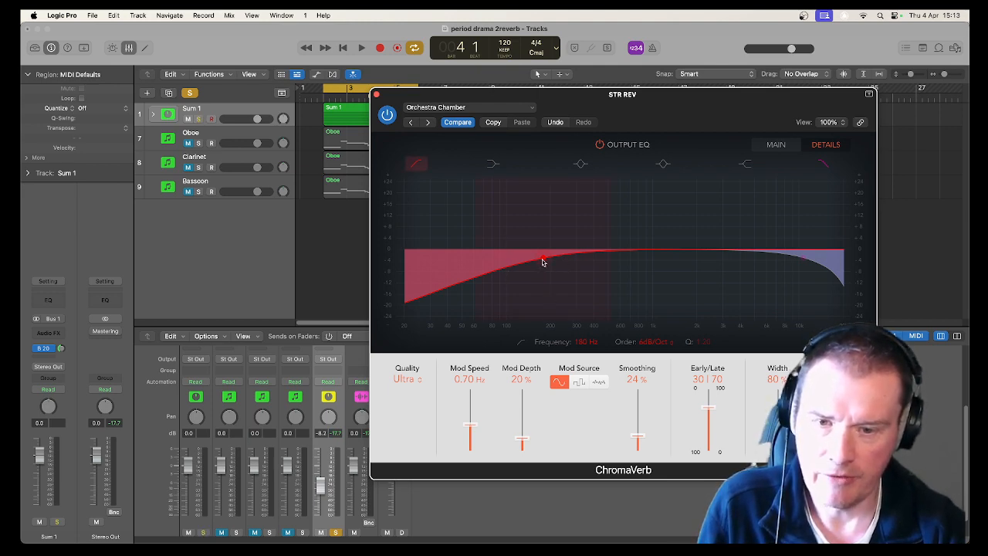
Raise the ChromaVerb output EQ low cut to about 220 Hz, retune the Width while listening, and close the plug-in.
{"action": "left_click_drag", "start_coordinate": [542, 261], "coordinate": [556, 253]}
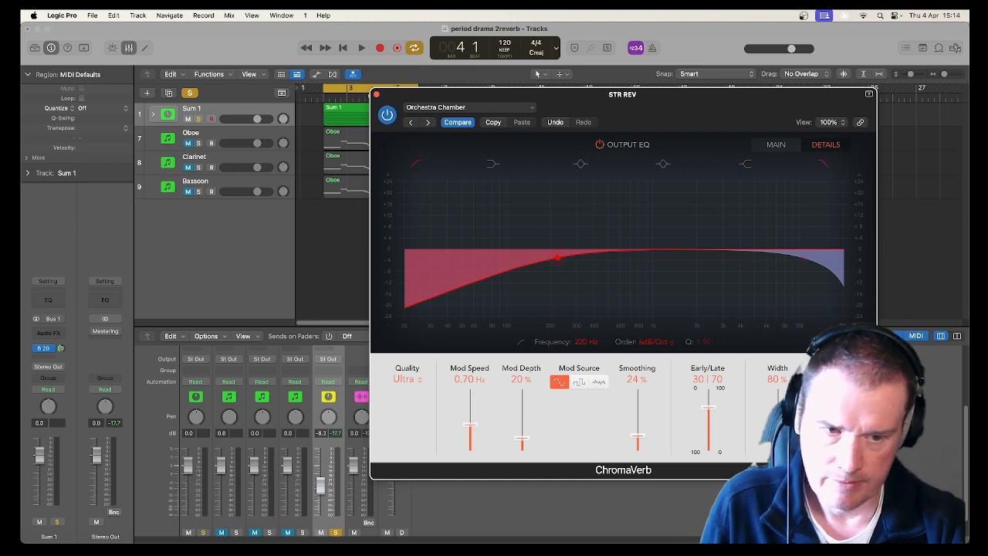
{"action": "key", "text": "space"}
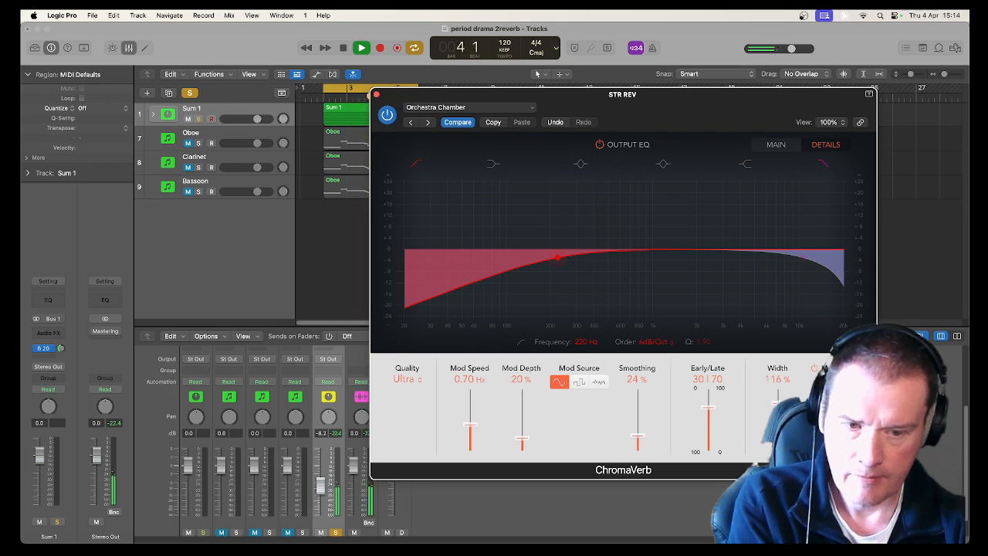
{"action": "left_click_drag", "start_coordinate": [778, 396], "coordinate": [778, 406]}
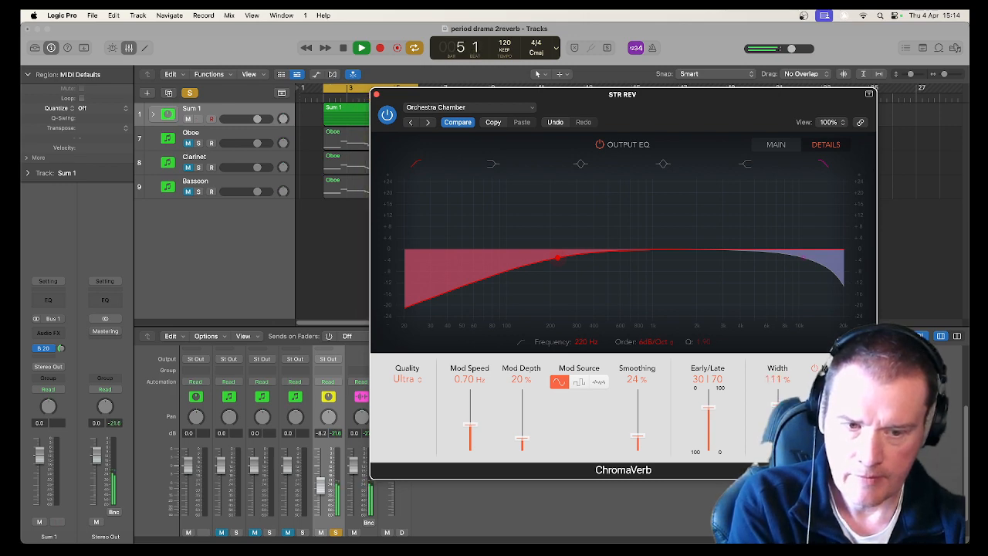
{"action": "key", "text": "space"}
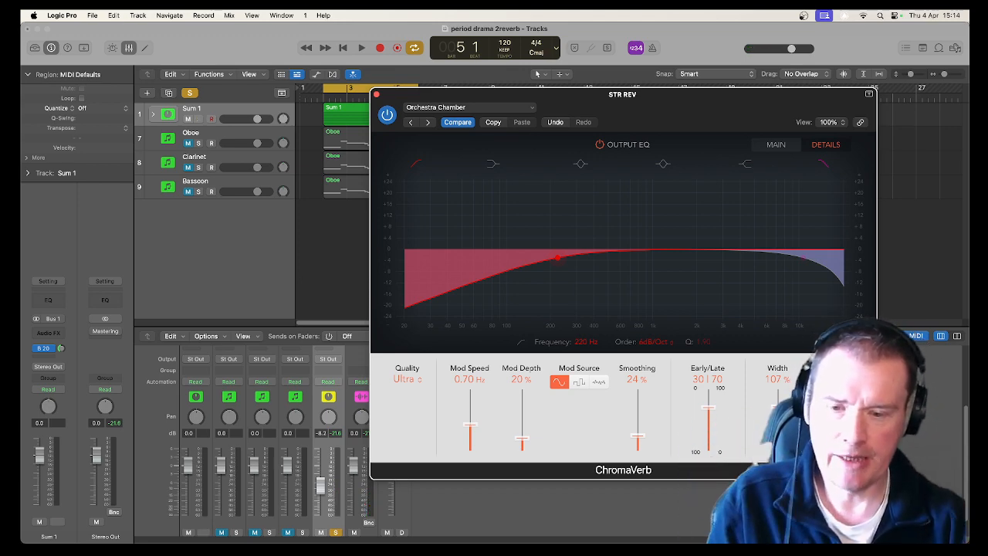
{"action": "key", "text": "s"}
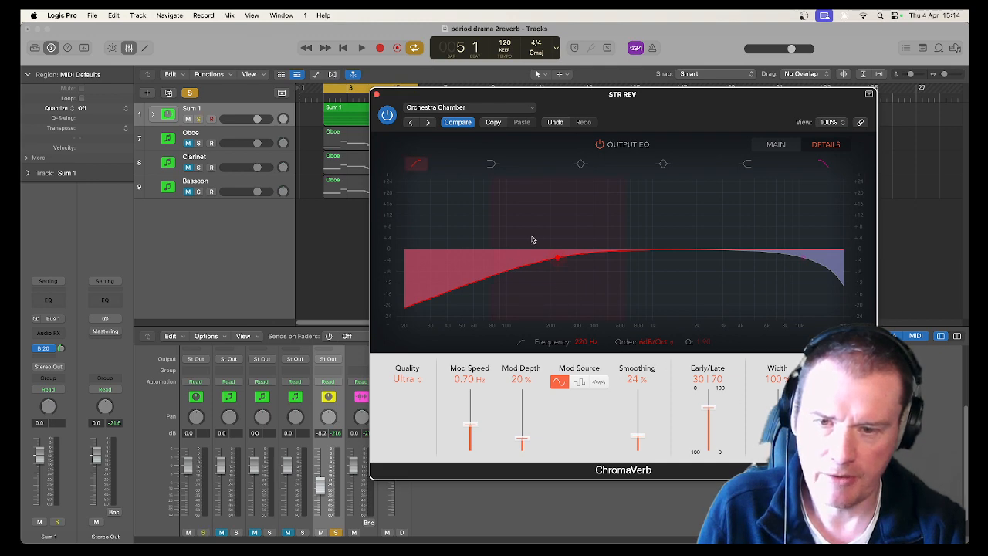
{"action": "left_click", "coordinate": [376, 93]}
{"action": "scroll", "coordinate": [367, 409], "scroll_direction": "up", "scroll_amount": 3}
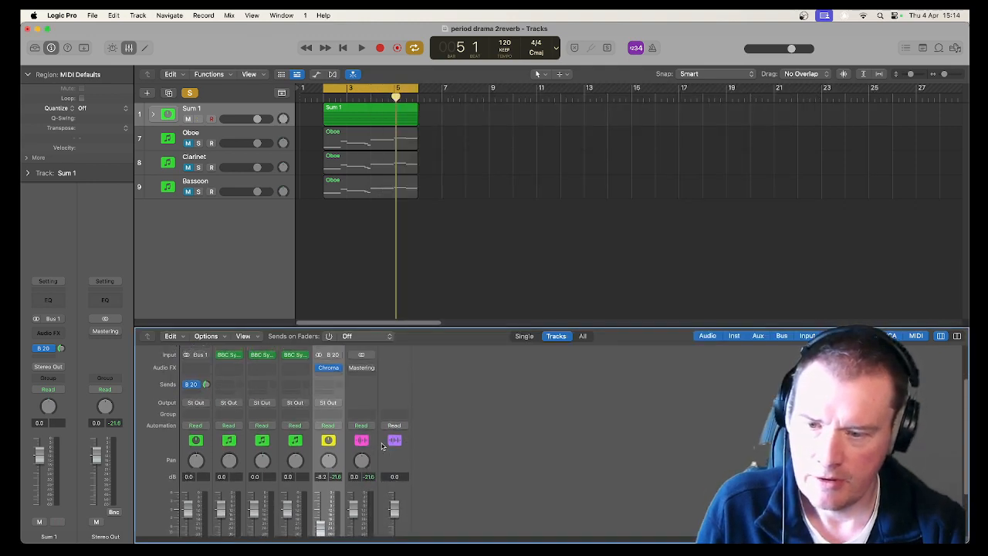
{"action": "left_click", "coordinate": [333, 392]}
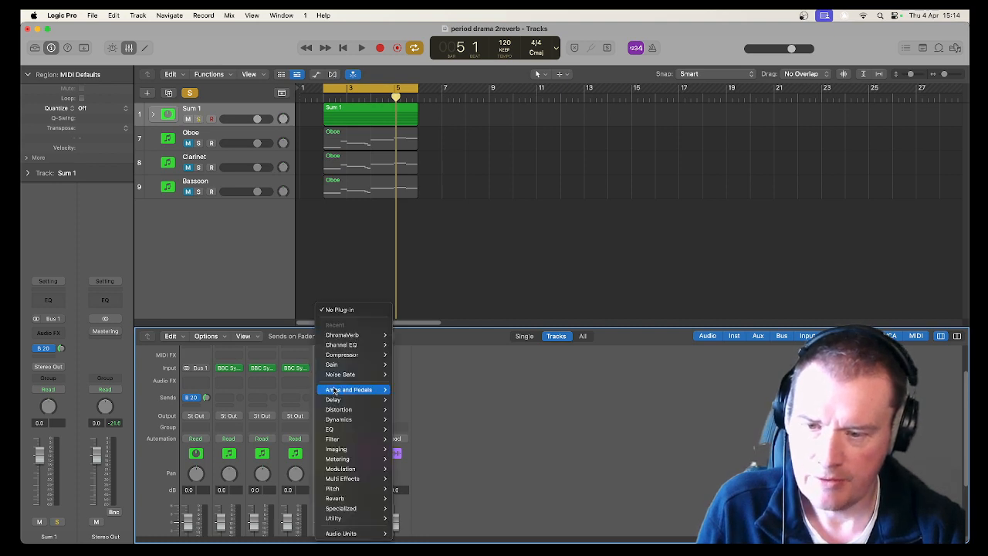
{"action": "mouse_move", "coordinate": [334, 390]}
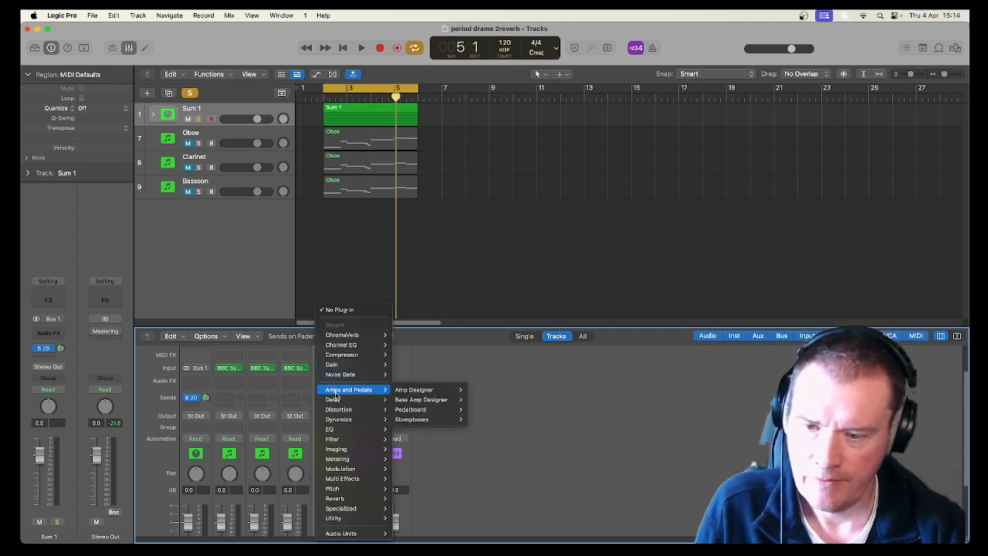
{"action": "mouse_move", "coordinate": [332, 429]}
{"action": "mouse_move", "coordinate": [406, 430]}
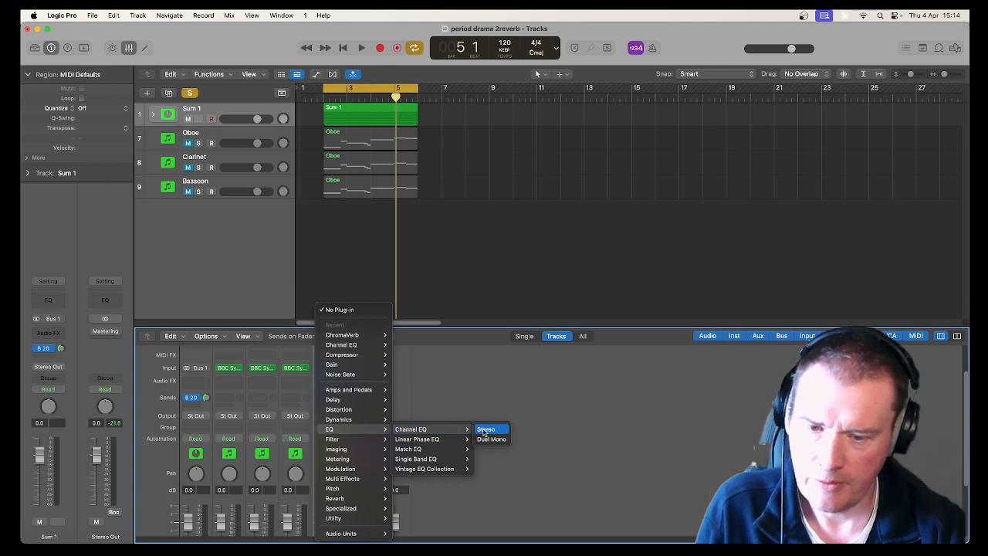
{"action": "left_click", "coordinate": [485, 430]}
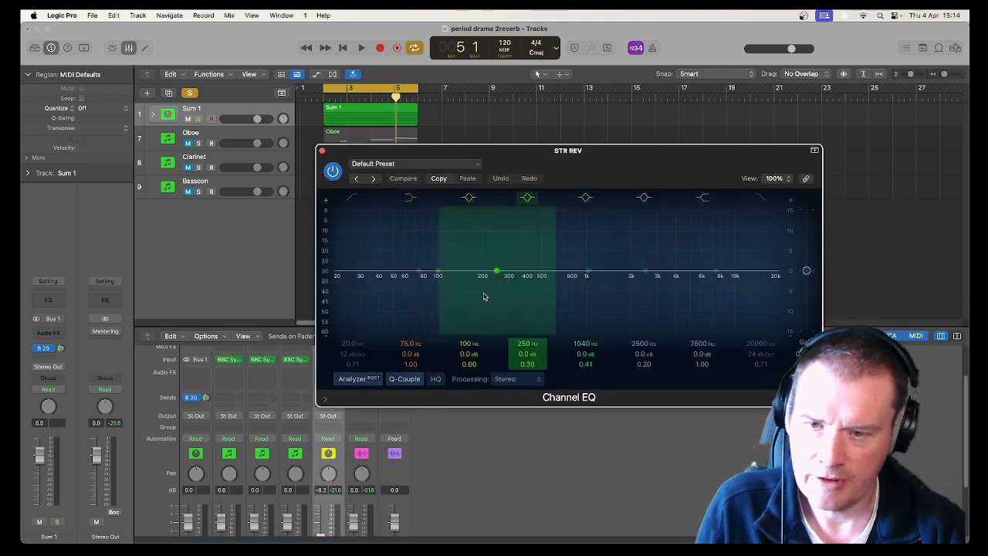
{"action": "left_click", "coordinate": [323, 151]}
{"action": "left_click", "coordinate": [337, 382]}
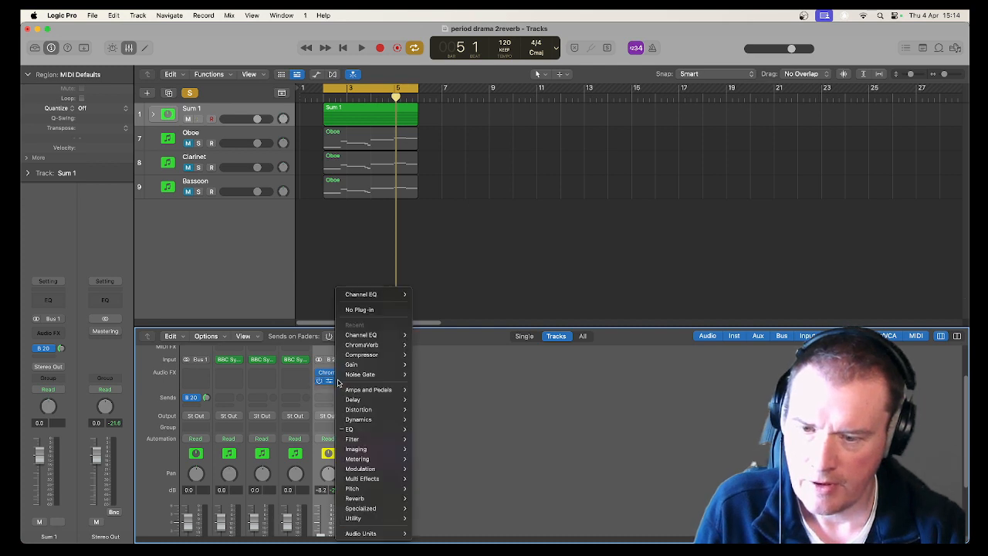
{"action": "left_click", "coordinate": [359, 309]}
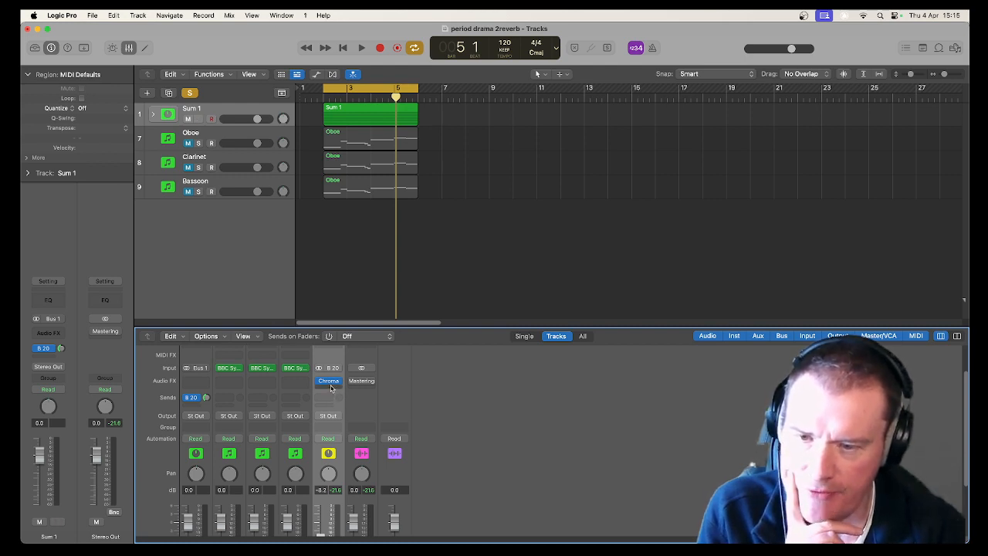
Insert a Distortion plug-in after ChromaVerb on the STR REV aux.
{"action": "scroll", "coordinate": [331, 387], "scroll_direction": "down", "scroll_amount": 3}
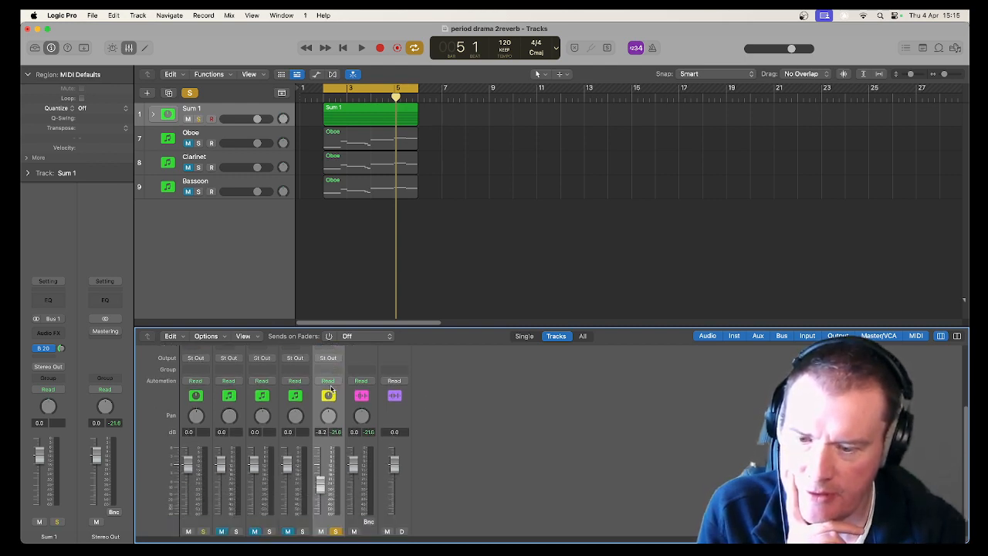
{"action": "scroll", "coordinate": [331, 387], "scroll_direction": "up", "scroll_amount": 3}
{"action": "left_click", "coordinate": [328, 362]}
{"action": "mouse_move", "coordinate": [331, 367]}
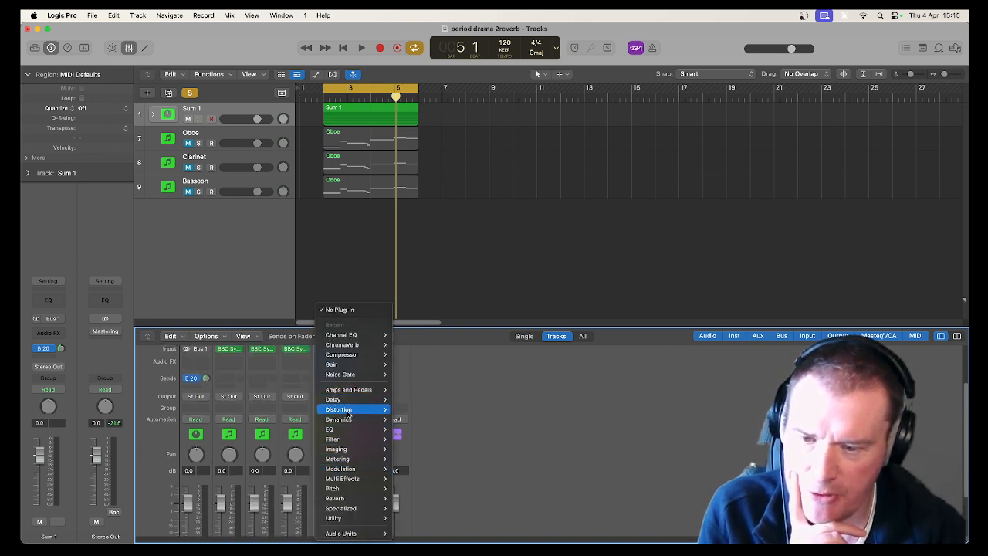
{"action": "mouse_move", "coordinate": [360, 411]}
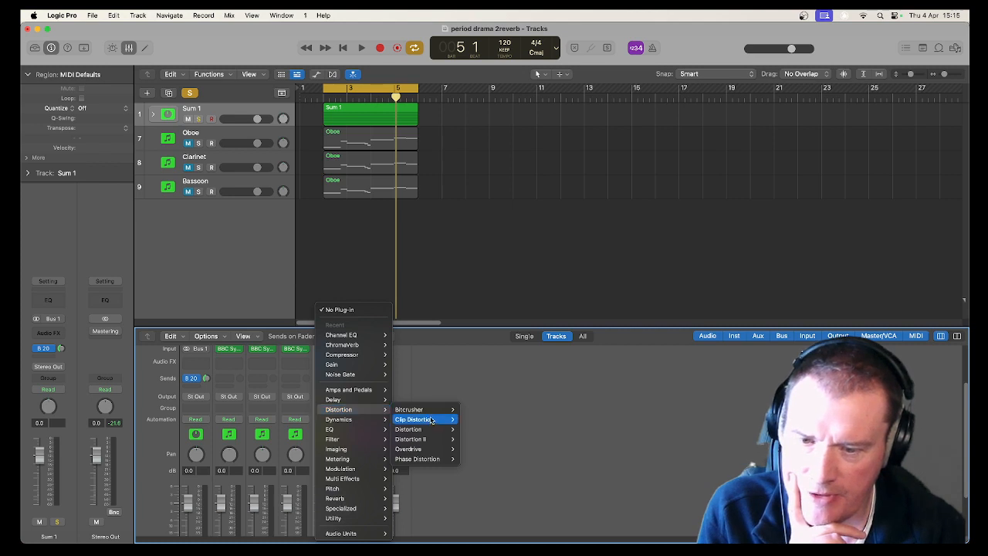
{"action": "mouse_move", "coordinate": [429, 429]}
{"action": "left_click", "coordinate": [471, 429]}
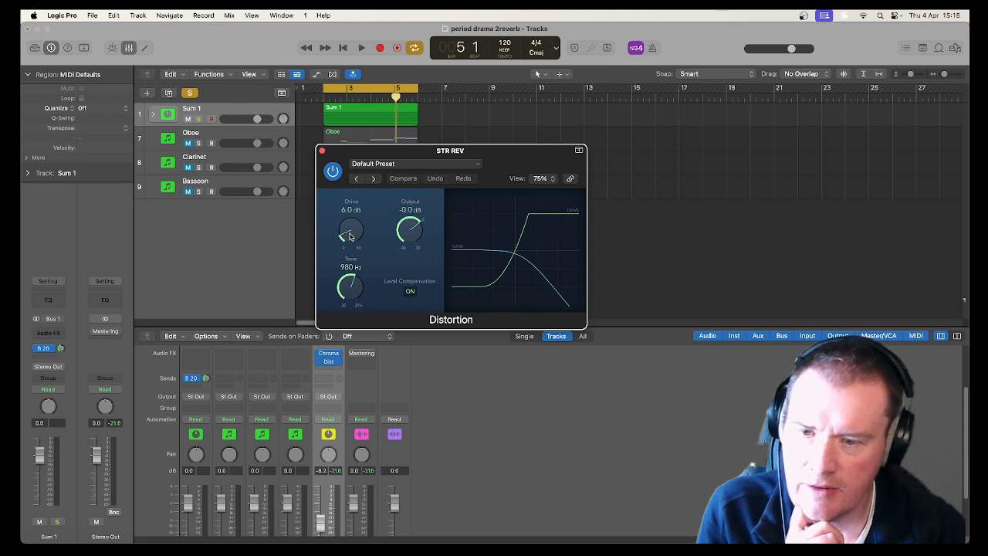
Set the Distortion Drive to 12.0 dB and Output to +1.5 dB while auditioning the loop.
{"action": "left_click_drag", "start_coordinate": [348, 237], "coordinate": [354, 210]}
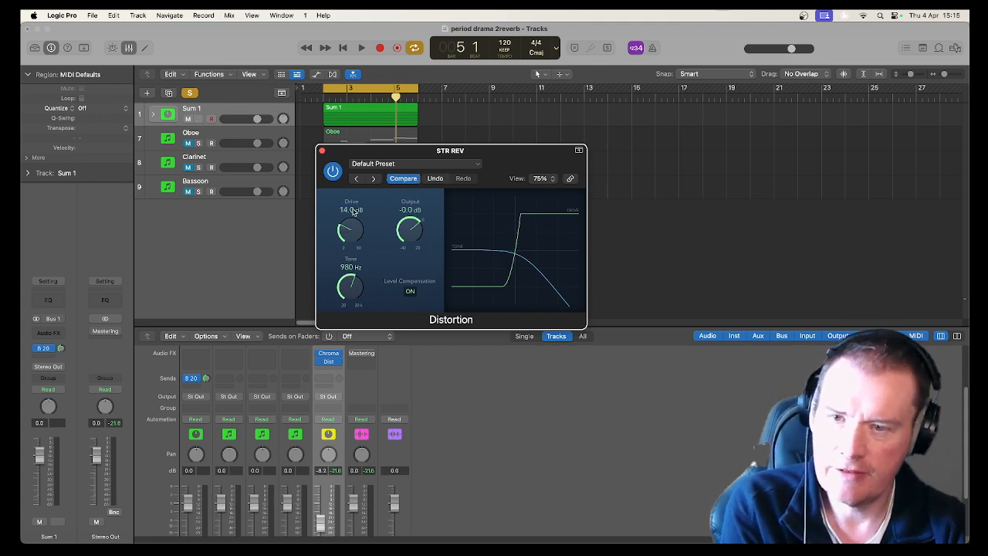
{"action": "key", "text": "space"}
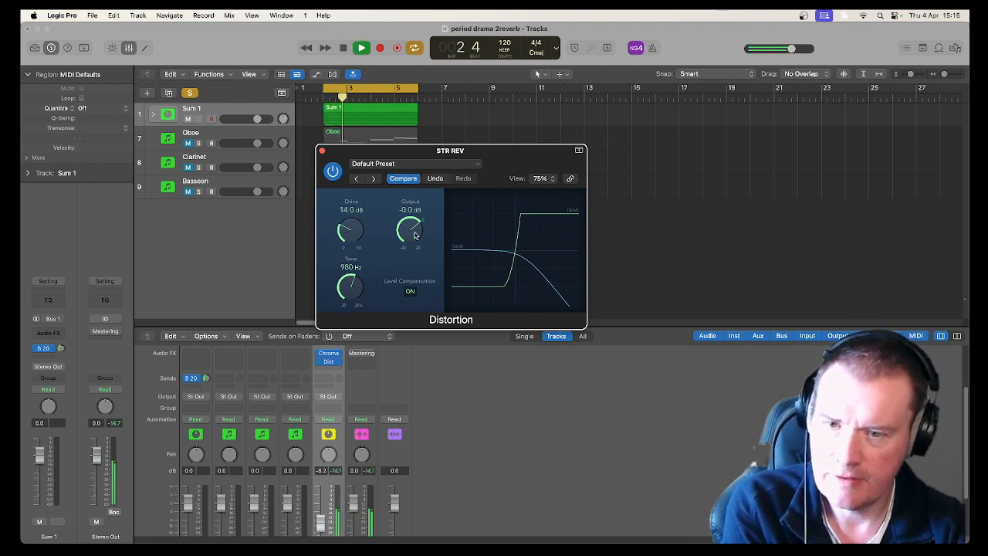
{"action": "left_click_drag", "start_coordinate": [414, 232], "coordinate": [422, 255]}
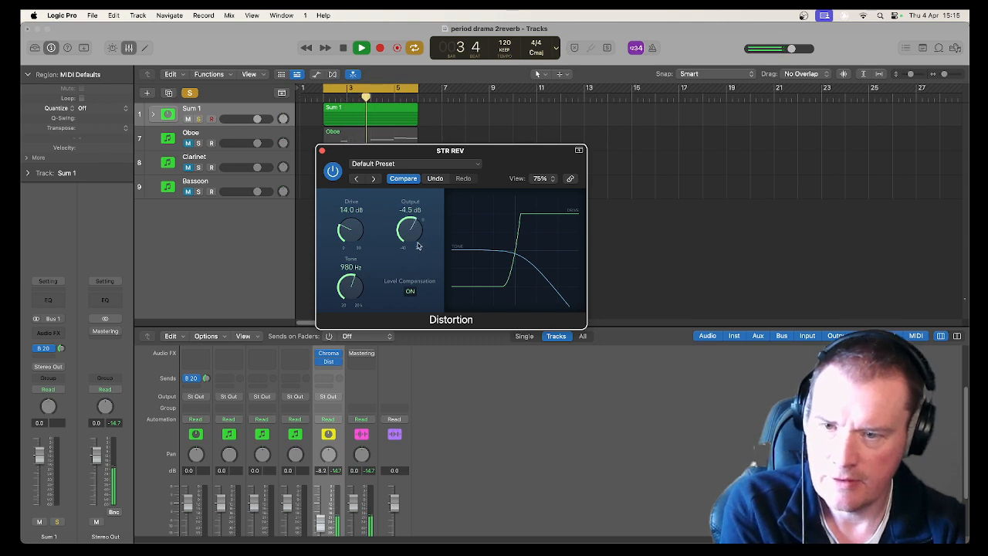
{"action": "left_click_drag", "start_coordinate": [345, 230], "coordinate": [349, 235]}
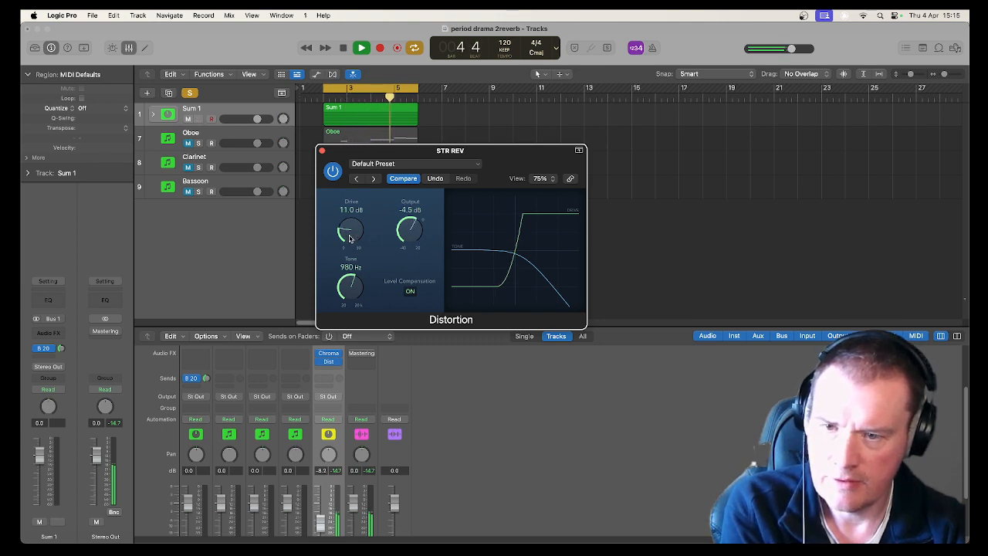
{"action": "left_click_drag", "start_coordinate": [415, 230], "coordinate": [410, 224]}
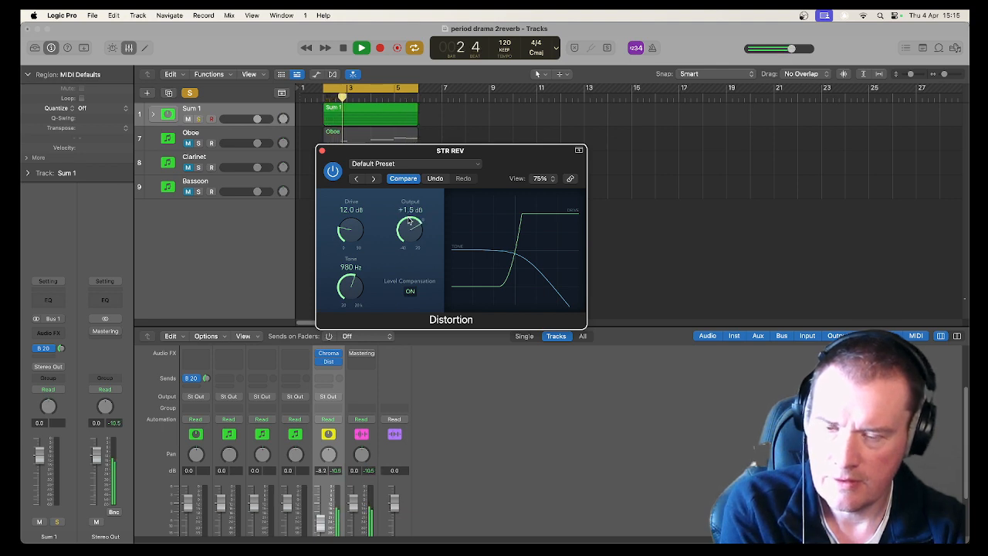
{"action": "key", "text": "space"}
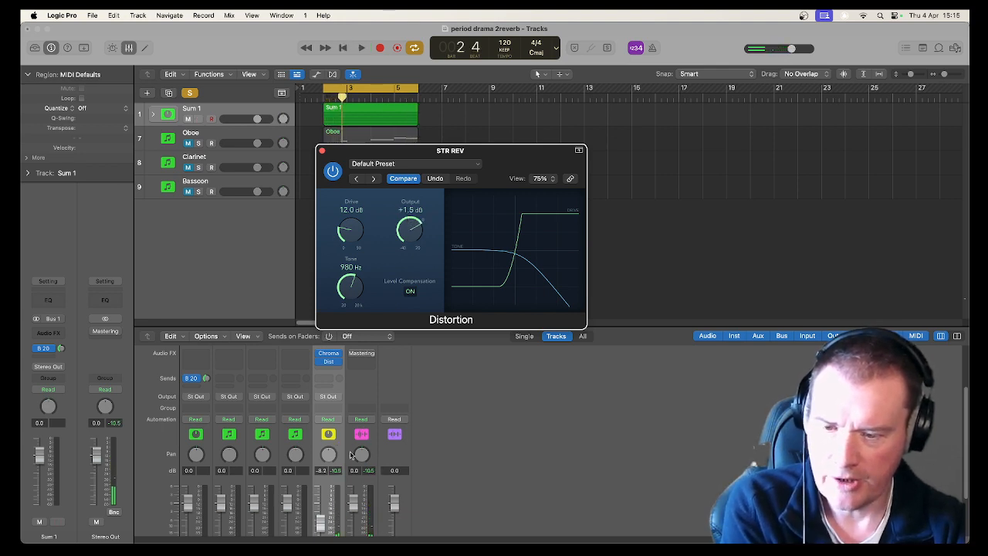
Set the STR REV fader to about -4.3 dB, take it out of solo to audition the full mix, and close Distortion.
{"action": "scroll", "coordinate": [347, 451], "scroll_direction": "down", "scroll_amount": 2}
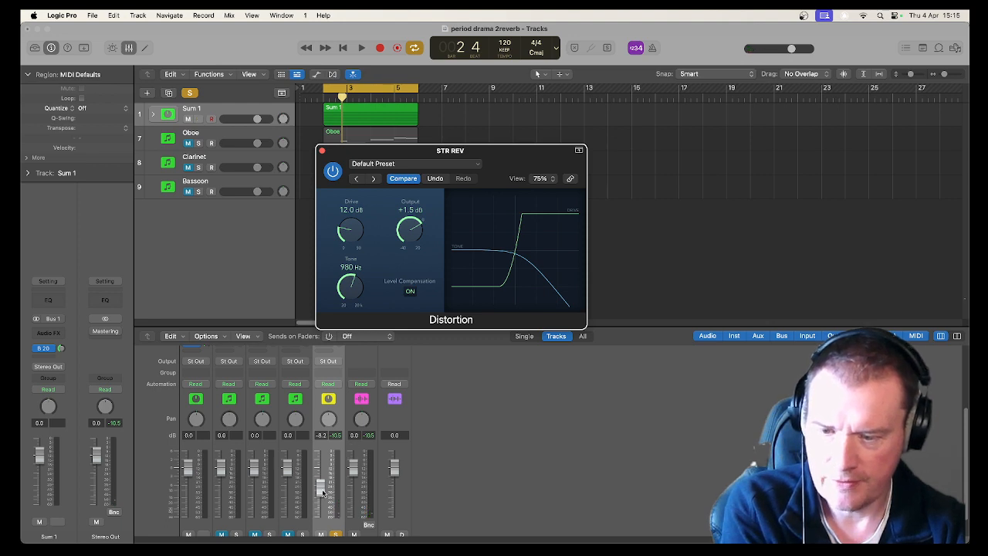
{"action": "key", "text": "space"}
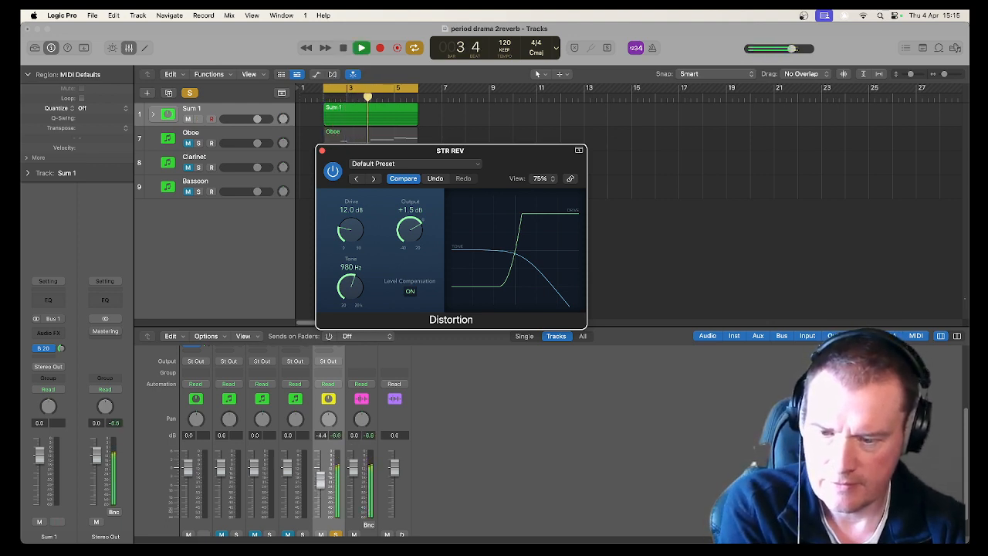
{"action": "left_click", "coordinate": [322, 534]}
{"action": "key", "text": "space"}
{"action": "left_click", "coordinate": [334, 535]}
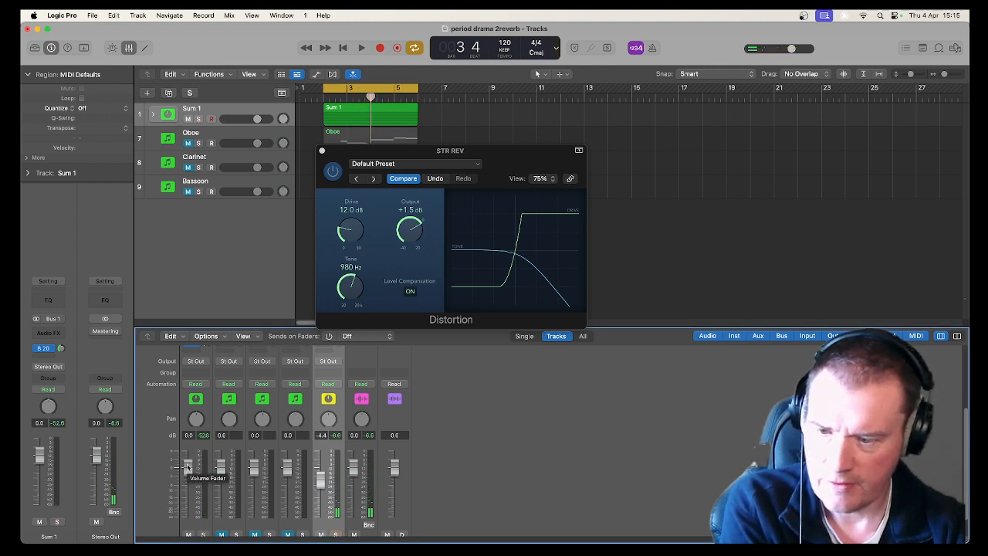
{"action": "key", "text": "space"}
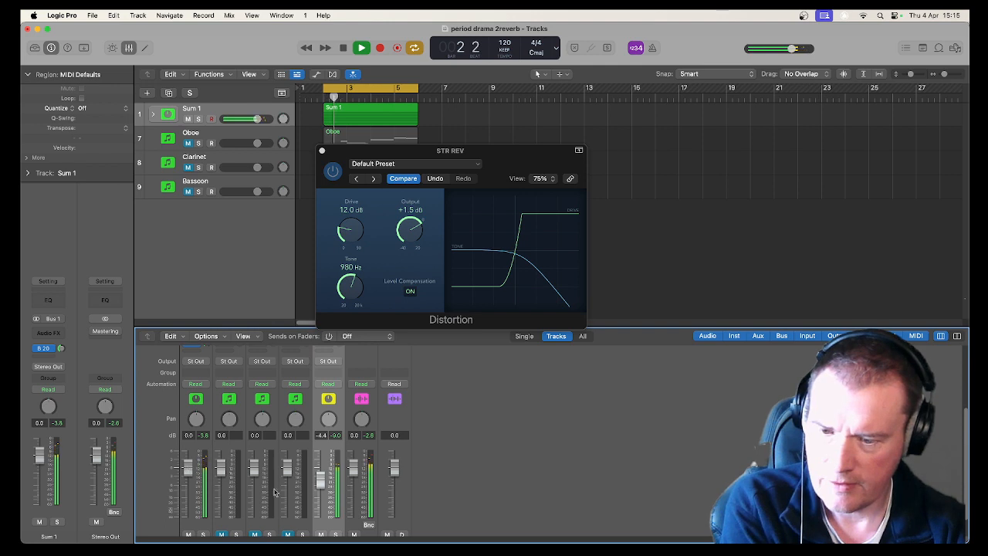
{"action": "mouse_move", "coordinate": [323, 482]}
{"action": "left_mouse_down"}
{"action": "mouse_move", "coordinate": [321, 516]}
{"action": "mouse_move", "coordinate": [321, 479]}
{"action": "left_mouse_up"}
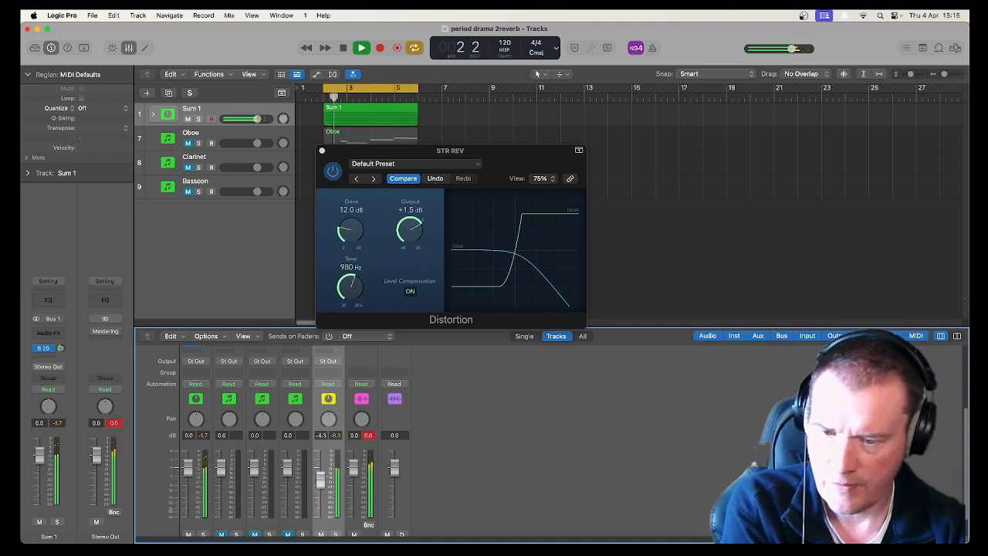
{"action": "key", "text": "space"}
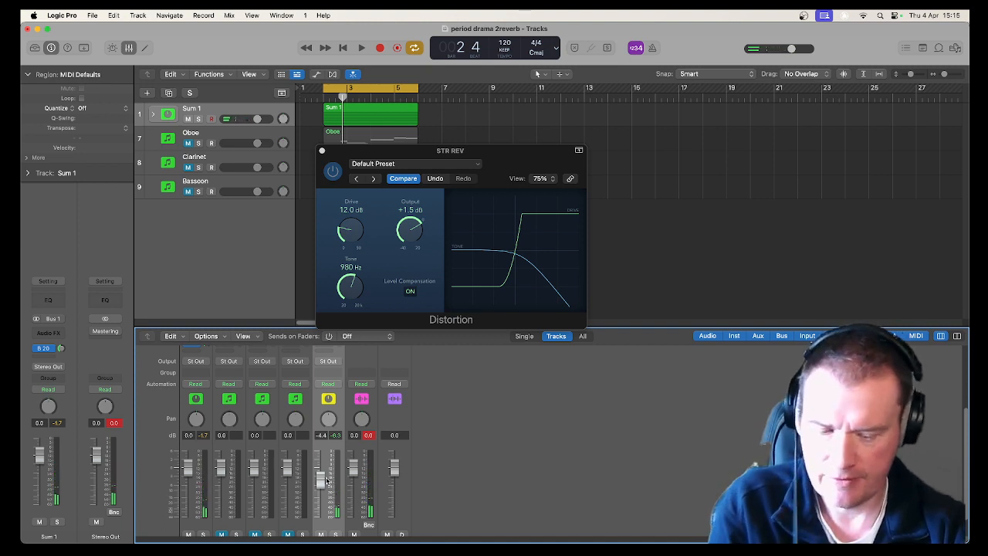
{"action": "left_click", "coordinate": [322, 151]}
{"action": "scroll", "coordinate": [317, 382], "scroll_direction": "up", "scroll_amount": 3}
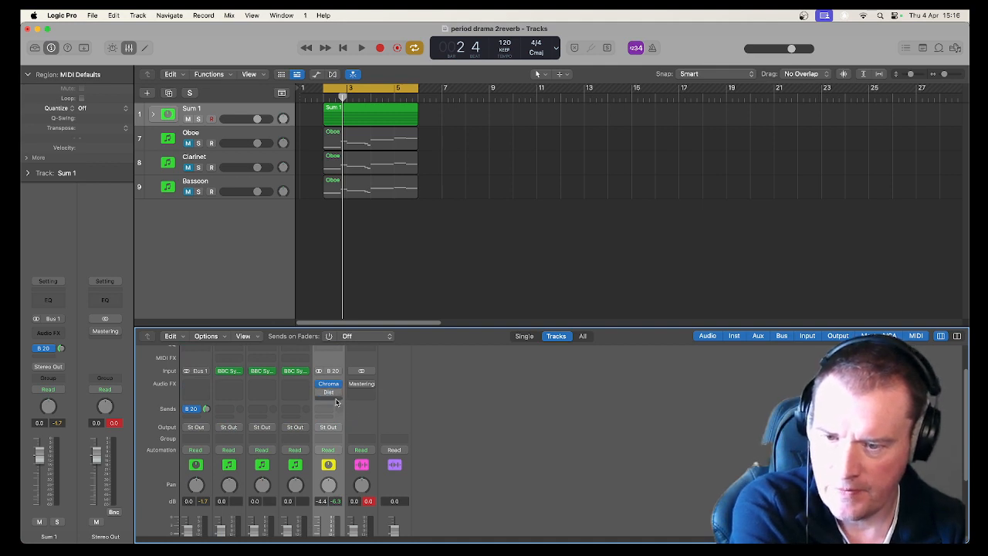
Insert a stereo Tape Delay plug-in after Distortion on the STR REV aux.
{"action": "left_click", "coordinate": [334, 402]}
{"action": "mouse_move", "coordinate": [336, 400]}
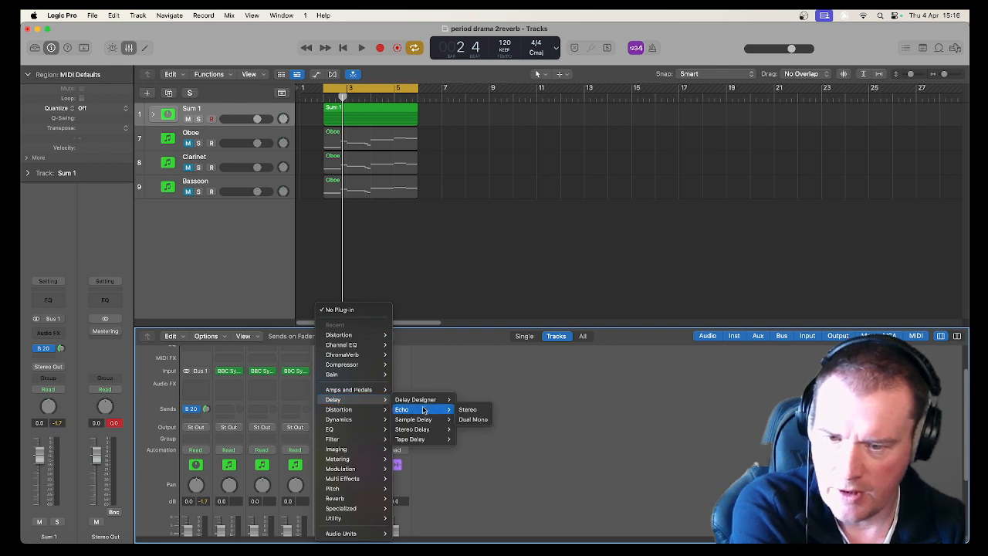
{"action": "mouse_move", "coordinate": [428, 439]}
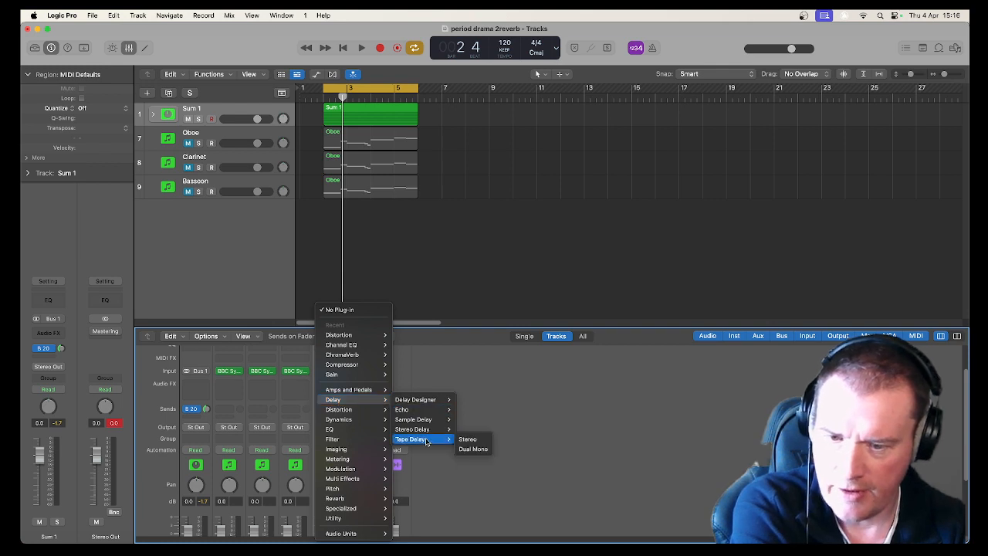
{"action": "left_click", "coordinate": [471, 439]}
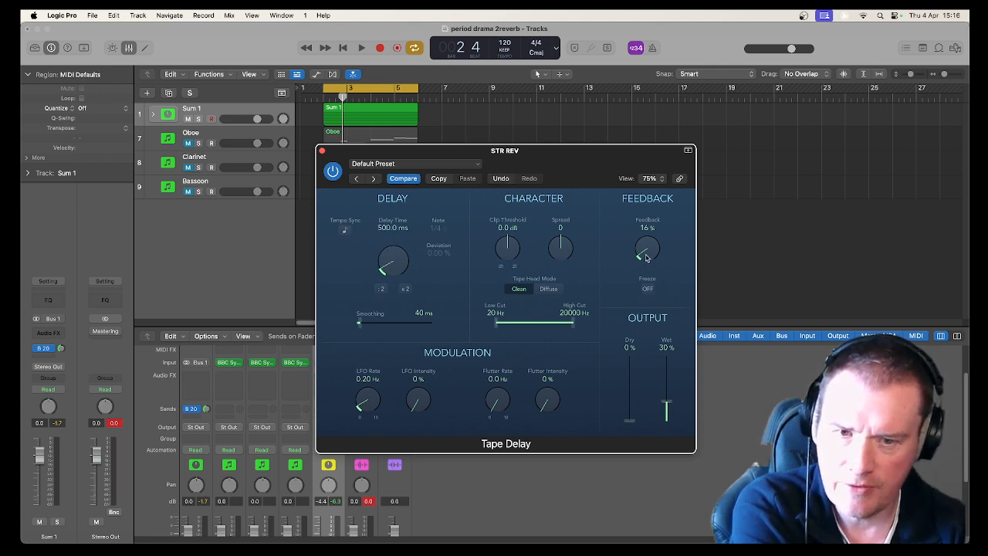
Play the loop and set the Tape Delay Clip Threshold to +4.4 dB, Spread to 35 and Low Cut to 580 Hz.
{"action": "key", "text": "space"}
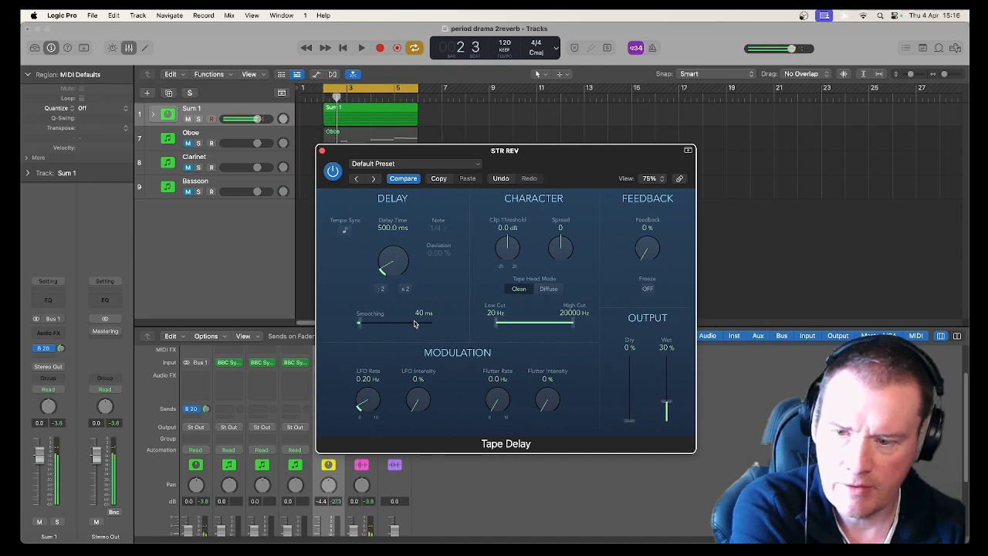
{"action": "left_click_drag", "start_coordinate": [344, 162], "coordinate": [441, 169]}
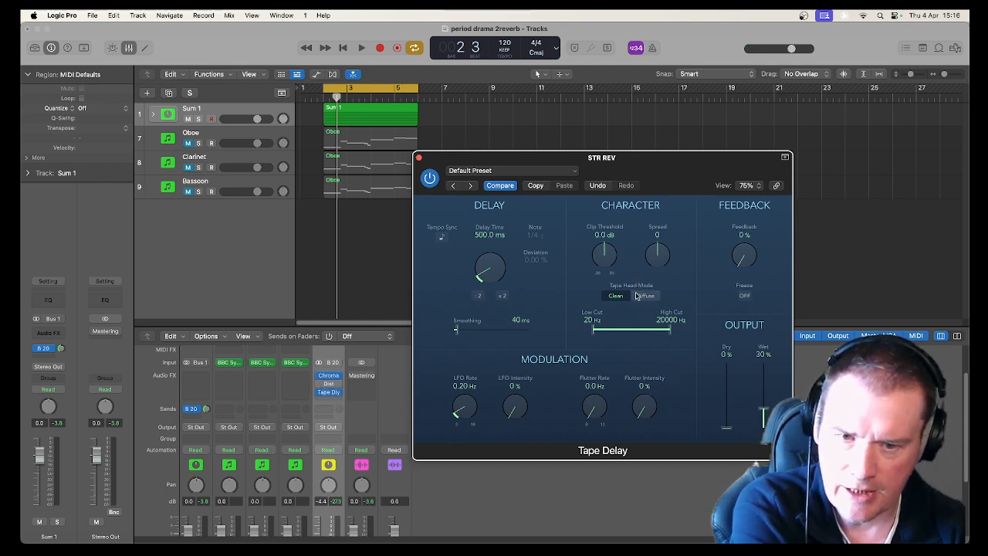
{"action": "key", "text": "space"}
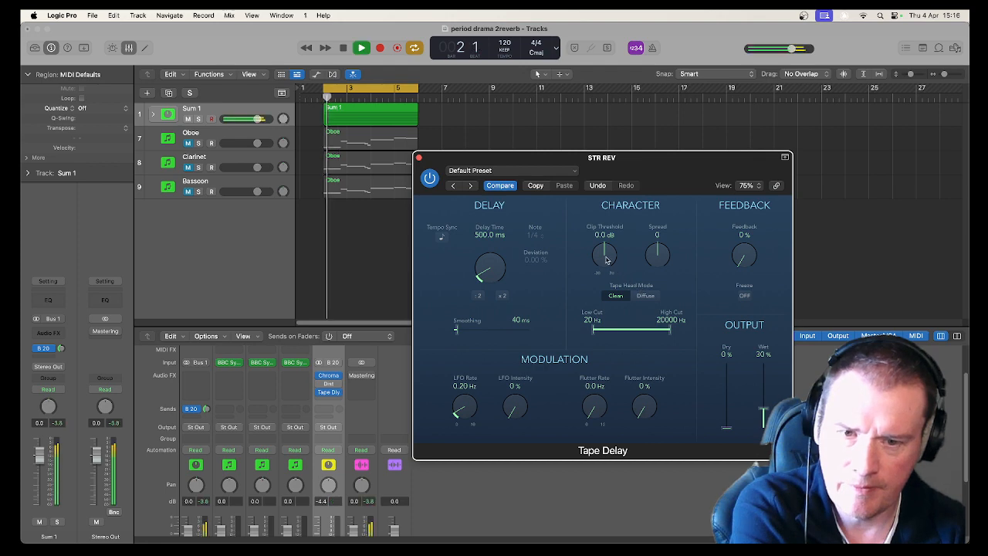
{"action": "left_click_drag", "start_coordinate": [603, 254], "coordinate": [649, 231]}
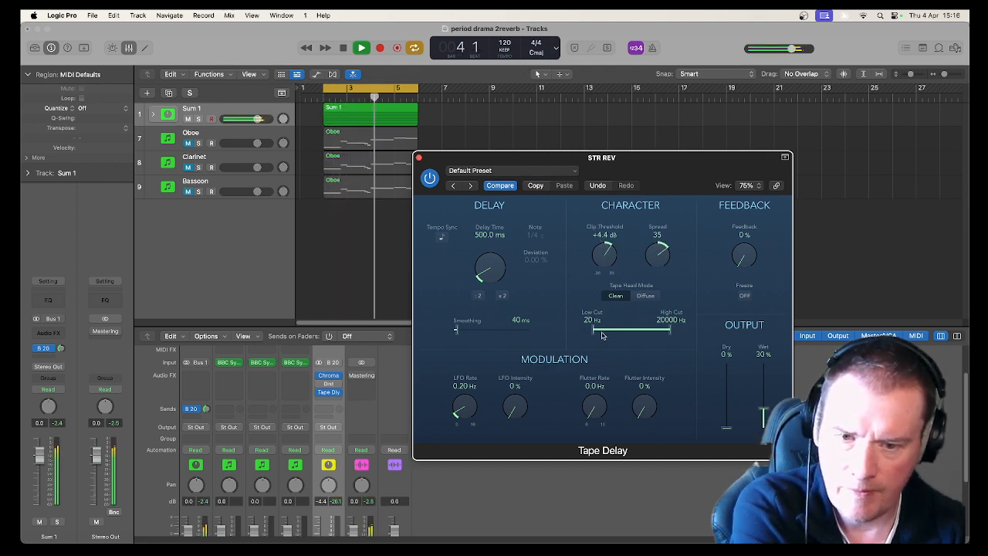
{"action": "left_click_drag", "start_coordinate": [593, 331], "coordinate": [631, 332]}
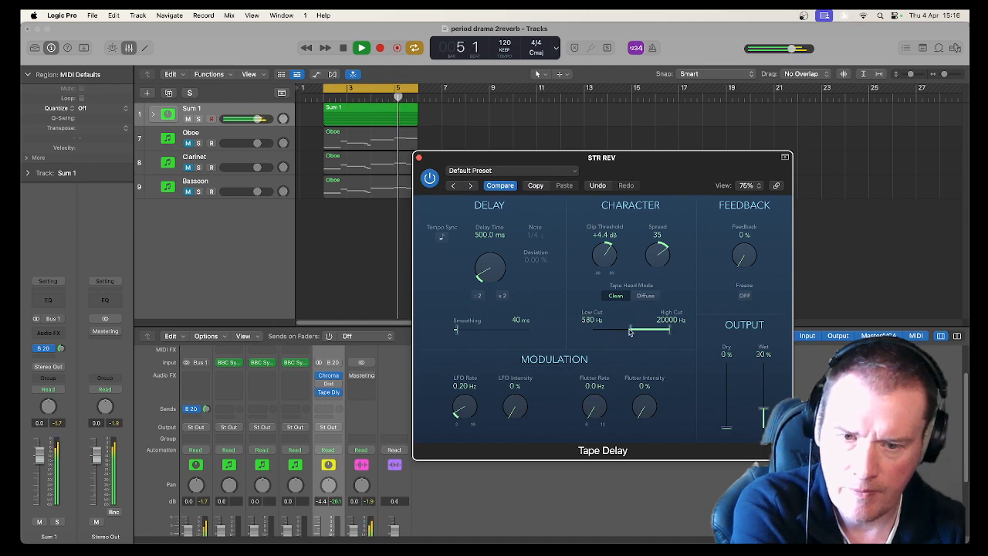
Solo the STR REV aux, set the Tape Delay Low Cut to 68 Hz and raise Wet to 66%.
{"action": "scroll", "coordinate": [400, 481], "scroll_direction": "down", "scroll_amount": 5}
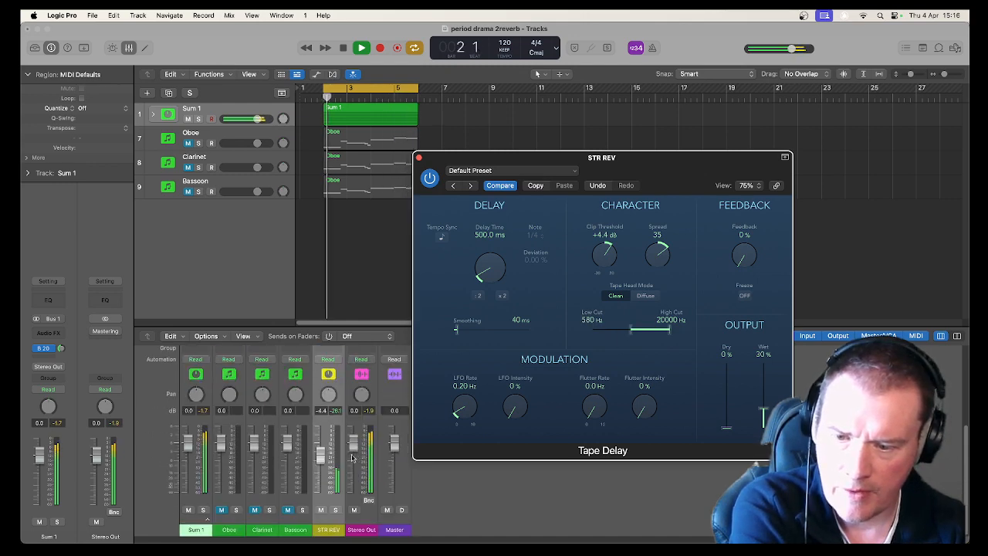
{"action": "left_click", "coordinate": [335, 510]}
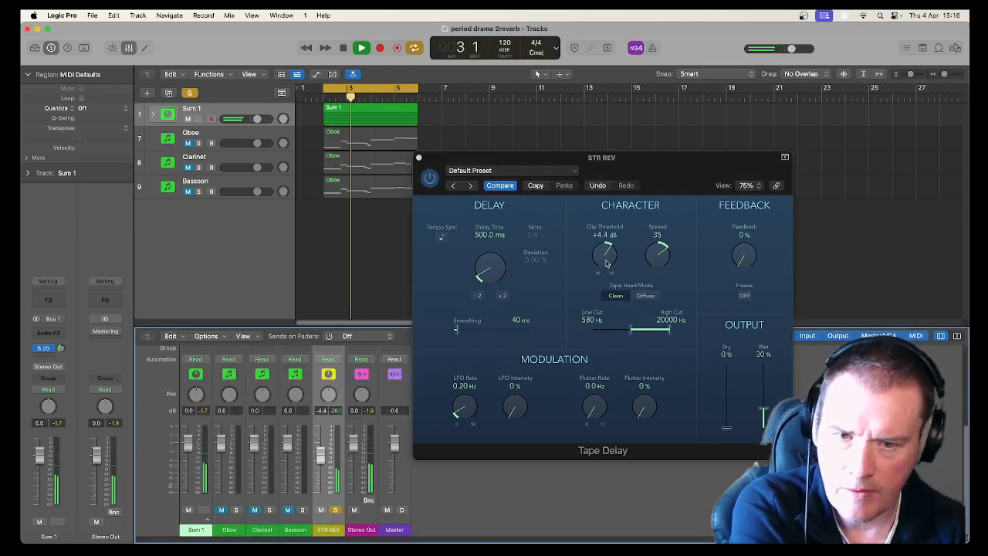
{"action": "left_click_drag", "start_coordinate": [630, 332], "coordinate": [606, 338]}
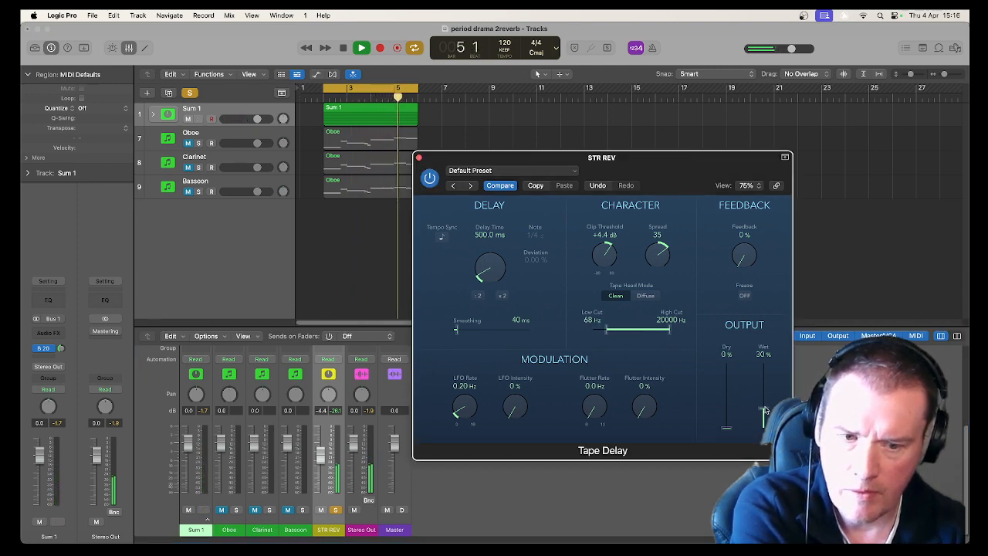
{"action": "left_click_drag", "start_coordinate": [762, 410], "coordinate": [763, 384]}
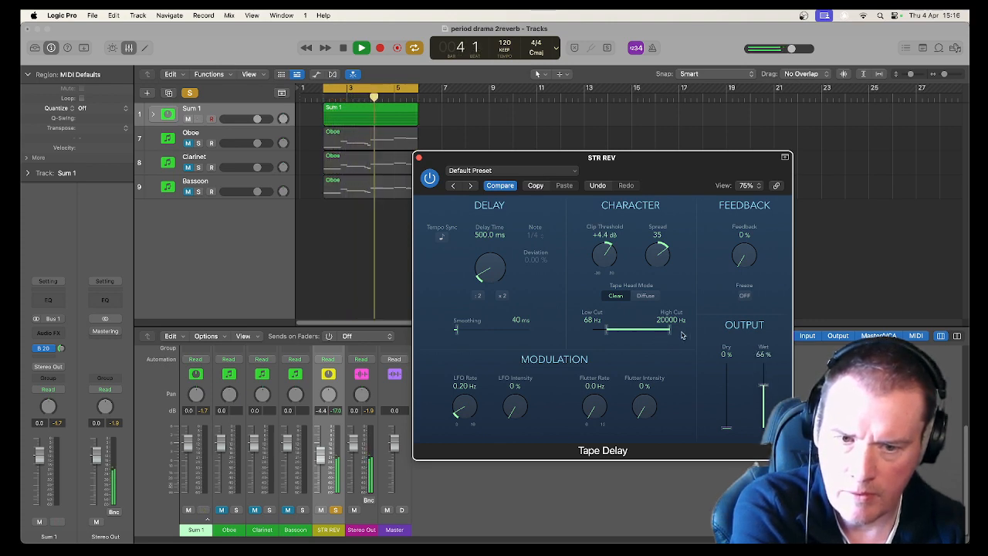
Set the Tape Delay Low Cut to 96 Hz, Clip Threshold to +3.4 dB and Spread to 72.
{"action": "mouse_move", "coordinate": [670, 334]}
{"action": "left_mouse_down"}
{"action": "mouse_move", "coordinate": [622, 333]}
{"action": "mouse_move", "coordinate": [676, 333]}
{"action": "left_mouse_up"}
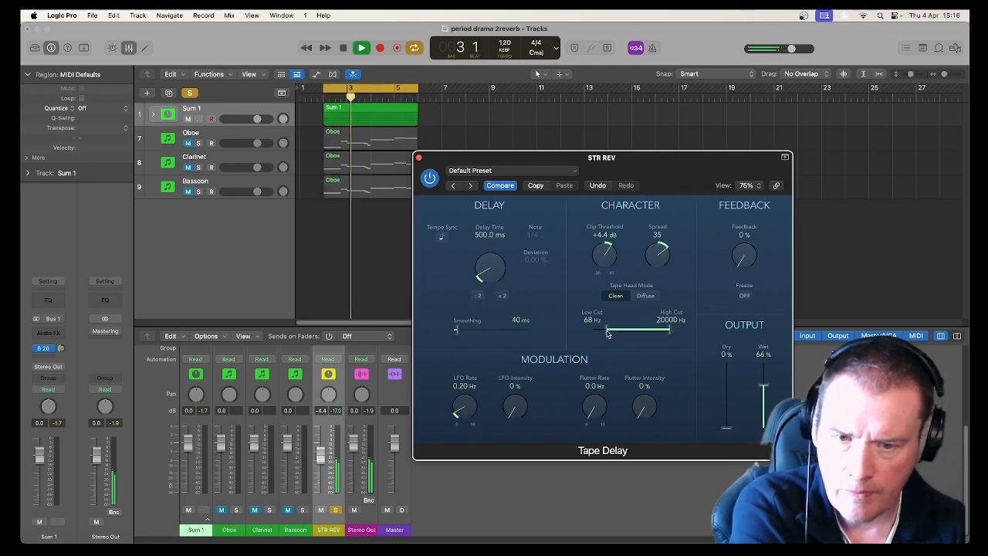
{"action": "left_click_drag", "start_coordinate": [607, 333], "coordinate": [612, 332]}
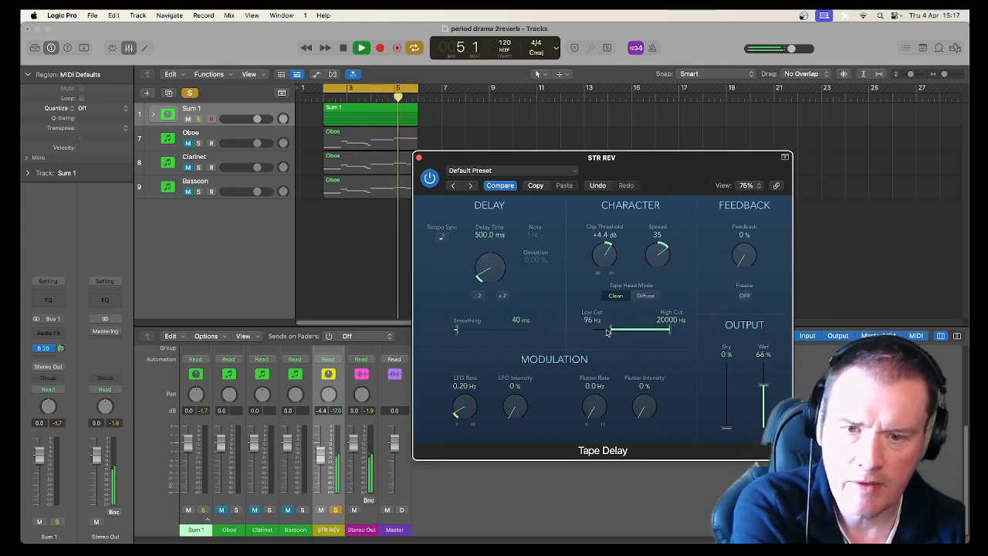
{"action": "left_click_drag", "start_coordinate": [604, 258], "coordinate": [608, 316]}
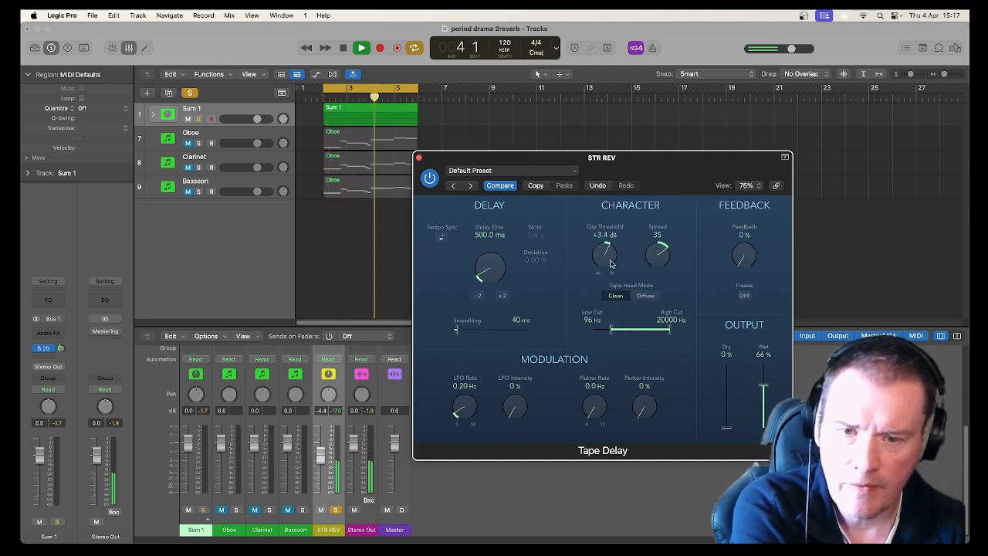
{"action": "left_click_drag", "start_coordinate": [657, 254], "coordinate": [661, 262]}
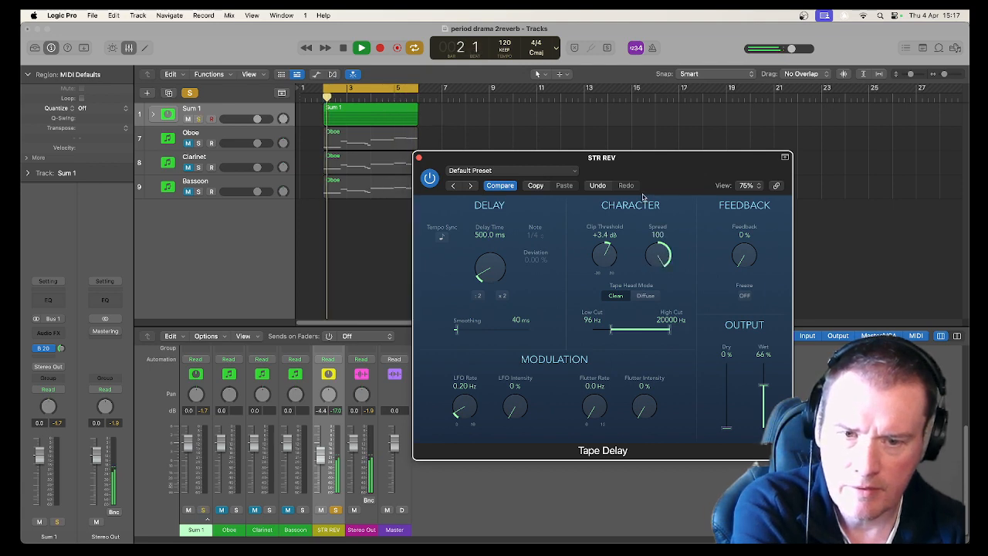
{"action": "left_click_drag", "start_coordinate": [643, 198], "coordinate": [648, 215]}
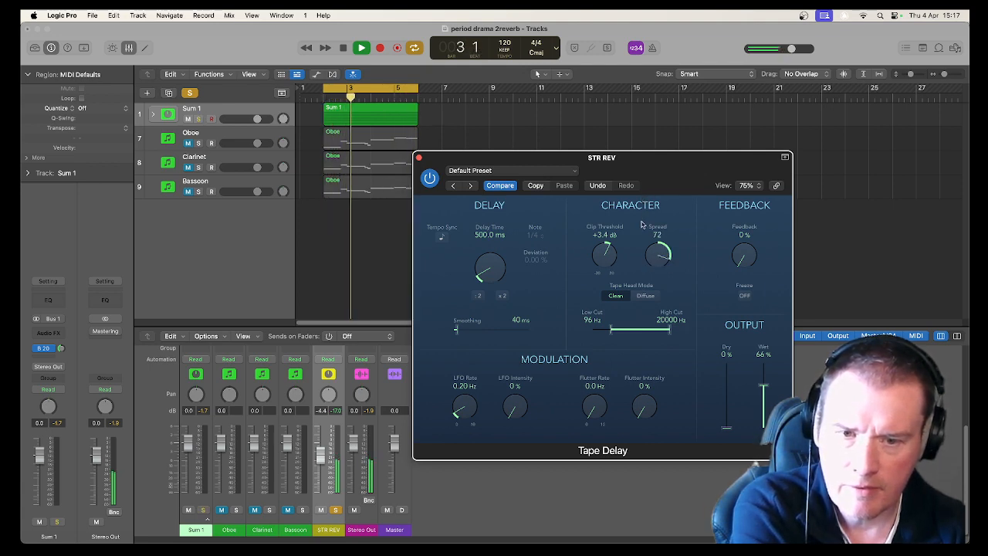
Bypass the Tape Delay and replay the loop to compare.
{"action": "scroll", "coordinate": [297, 405], "scroll_direction": "up", "scroll_amount": 3}
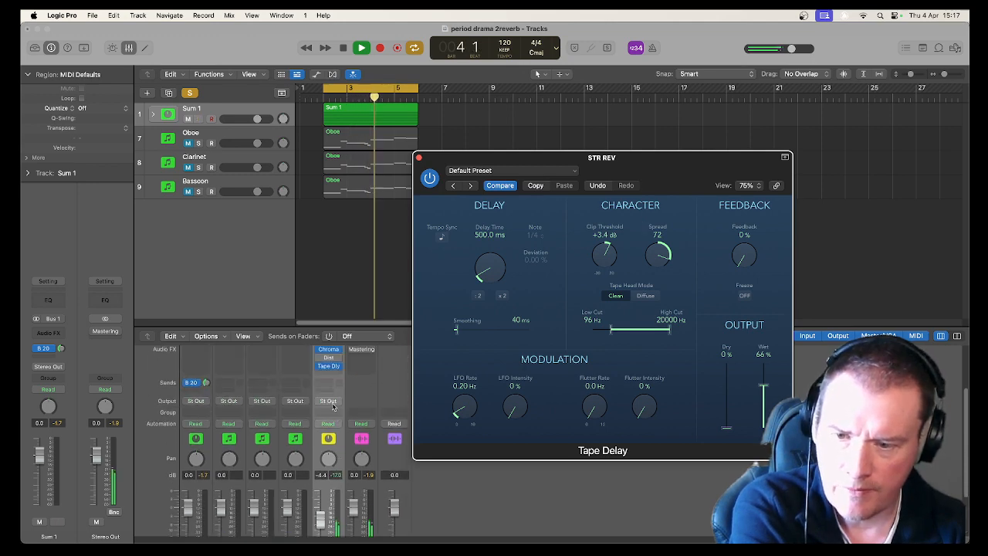
{"action": "key", "text": "space"}
{"action": "left_click", "coordinate": [318, 359]}
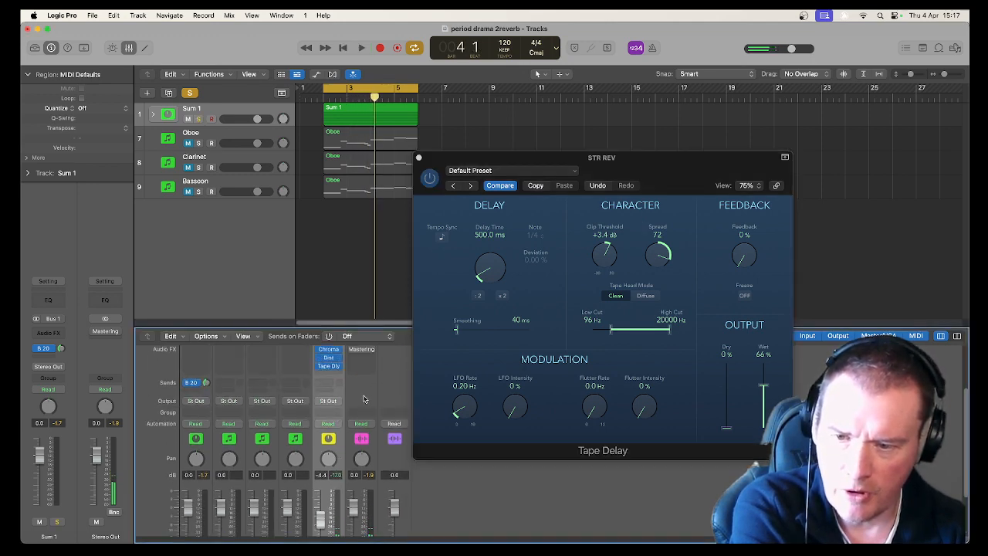
{"action": "key", "text": "space"}
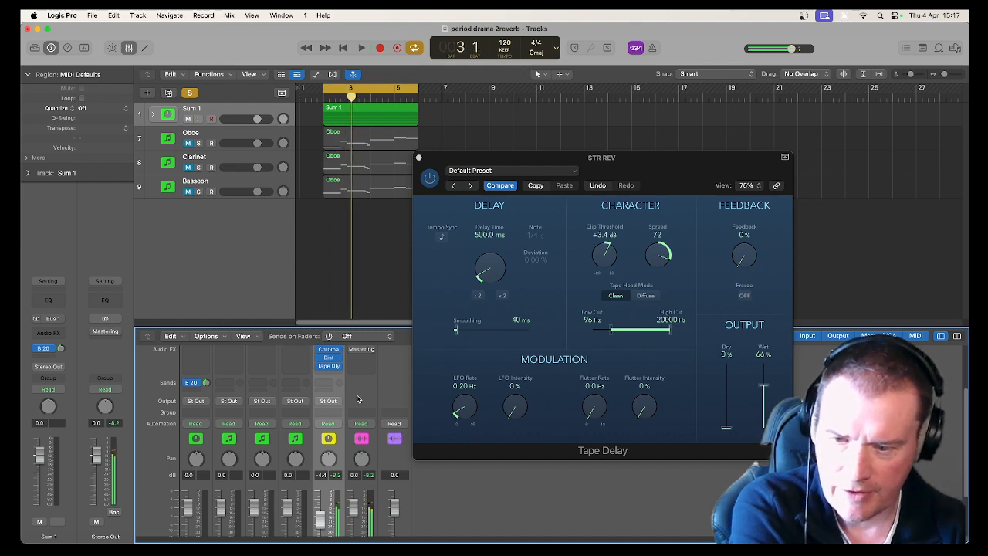
Take the STR REV aux out of solo, play the loop, and lower its fader to about -5.5 dB.
{"action": "scroll", "coordinate": [358, 413], "scroll_direction": "down", "scroll_amount": 3}
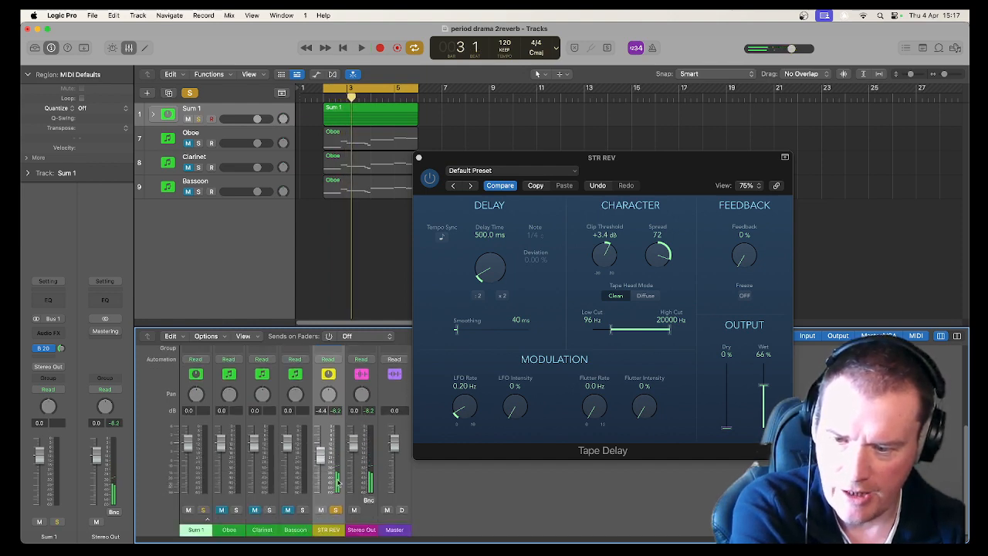
{"action": "left_click", "coordinate": [335, 510]}
{"action": "key", "text": "space"}
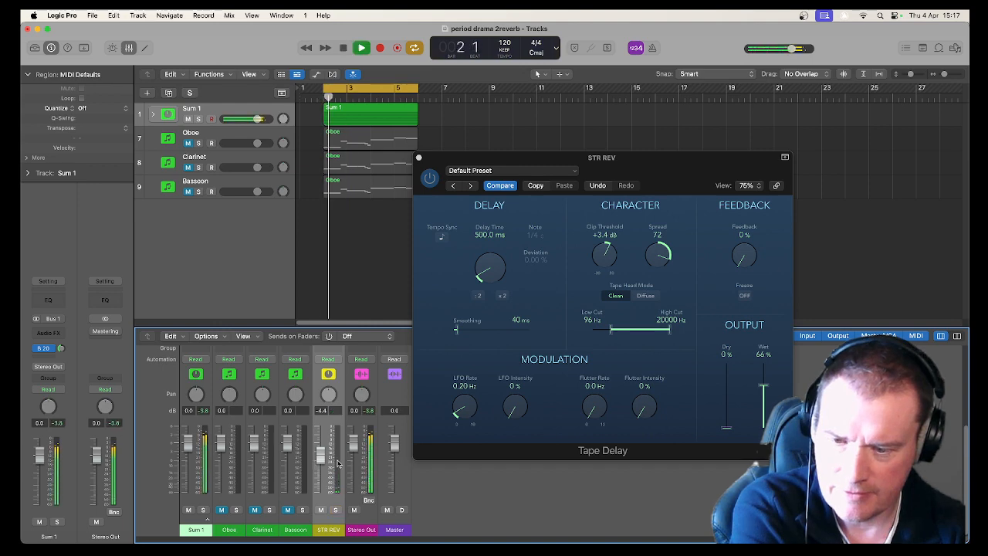
{"action": "left_click_drag", "start_coordinate": [323, 457], "coordinate": [322, 460]}
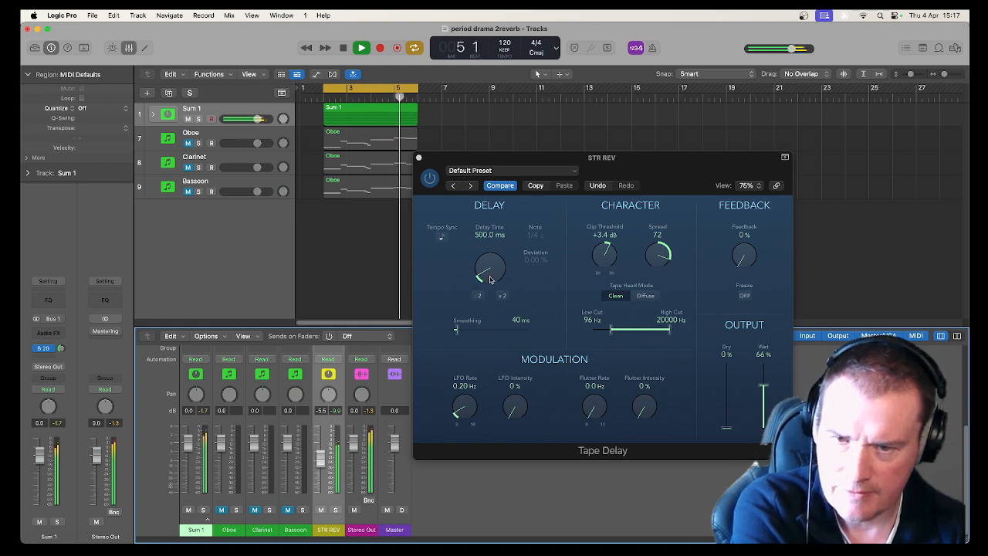
Set the Tape Delay time to 659.5 ms, Clip Threshold to +1.0 dB and Spread to 63 while listening.
{"action": "left_click_drag", "start_coordinate": [489, 280], "coordinate": [472, 256]}
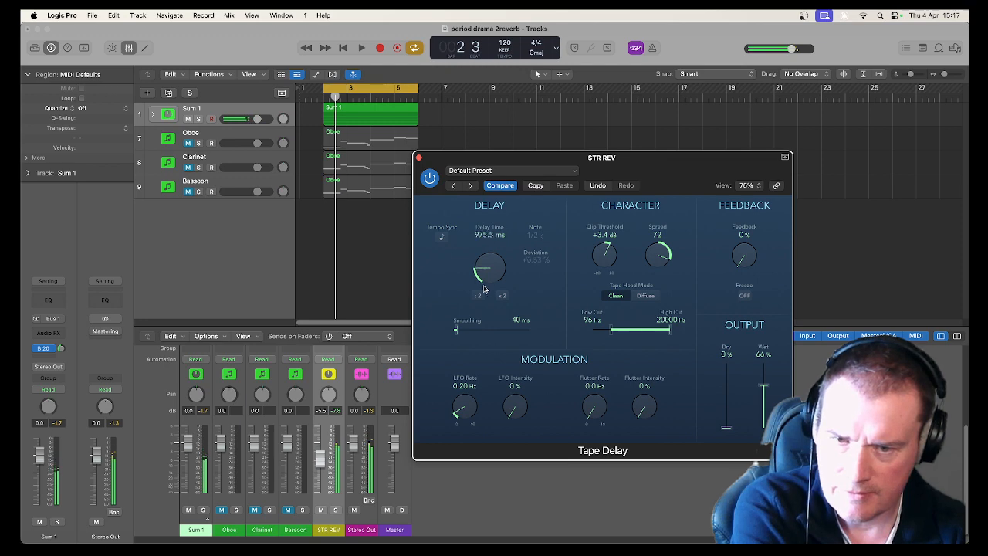
{"action": "key", "text": "space"}
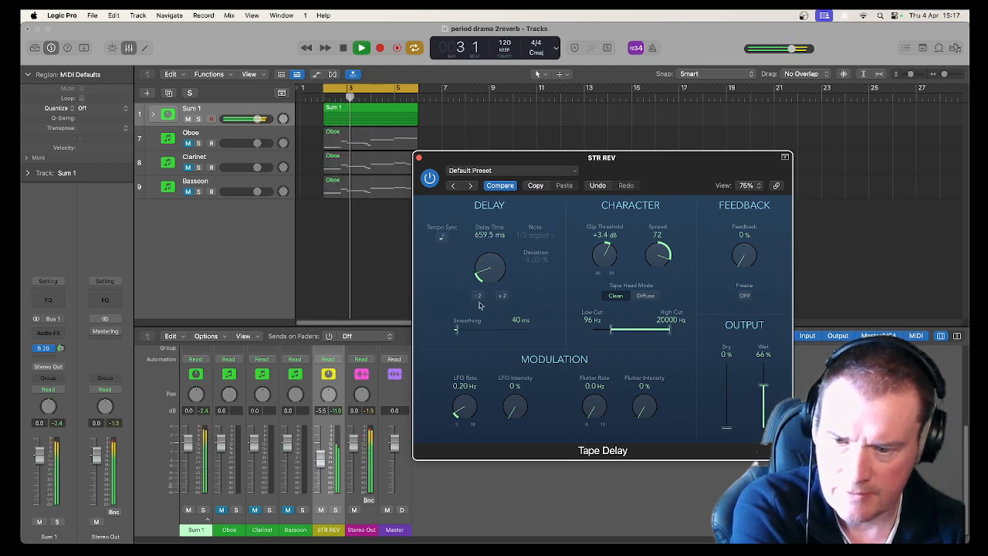
{"action": "left_click_drag", "start_coordinate": [610, 254], "coordinate": [607, 266]}
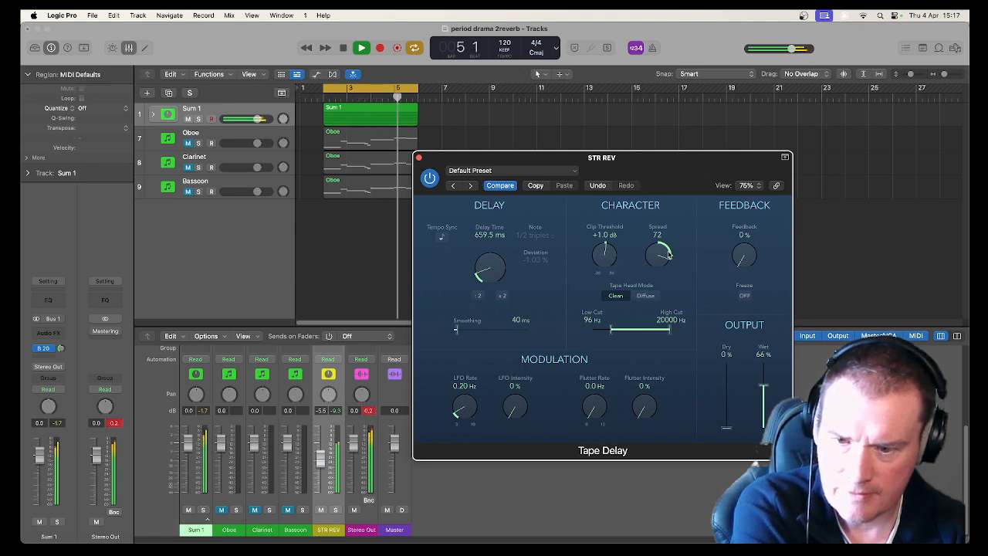
{"action": "left_click_drag", "start_coordinate": [664, 263], "coordinate": [664, 270]}
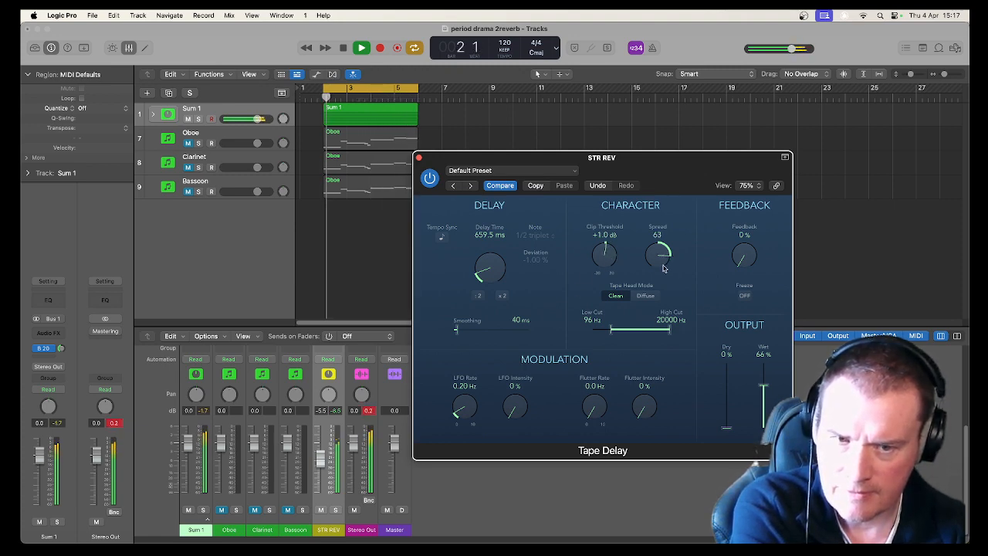
{"action": "key", "text": "space"}
Remove the Tape Delay plug-in from the STR REV aux.
{"action": "scroll", "coordinate": [378, 415], "scroll_direction": "up", "scroll_amount": 3}
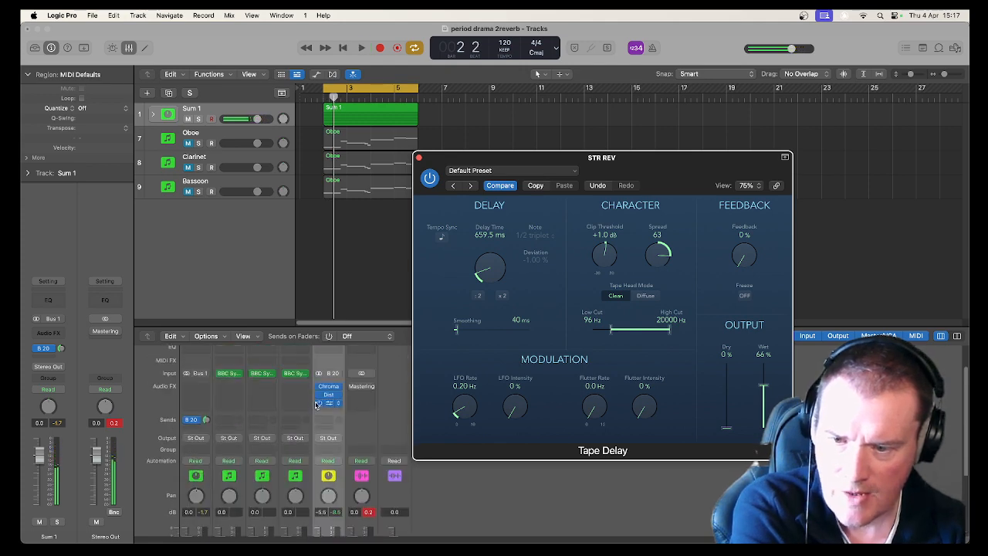
{"action": "left_click", "coordinate": [320, 403]}
{"action": "left_click", "coordinate": [339, 404]}
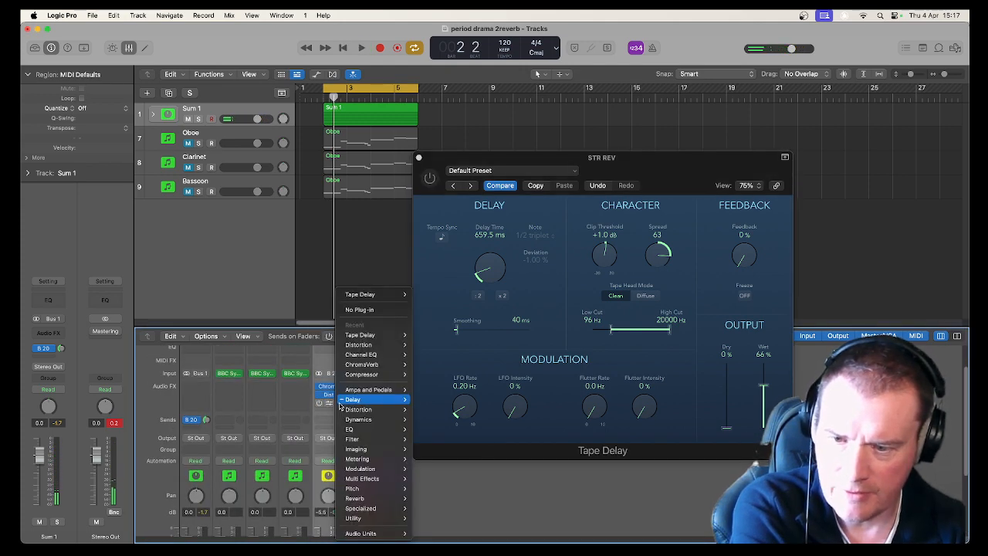
{"action": "left_click", "coordinate": [375, 310]}
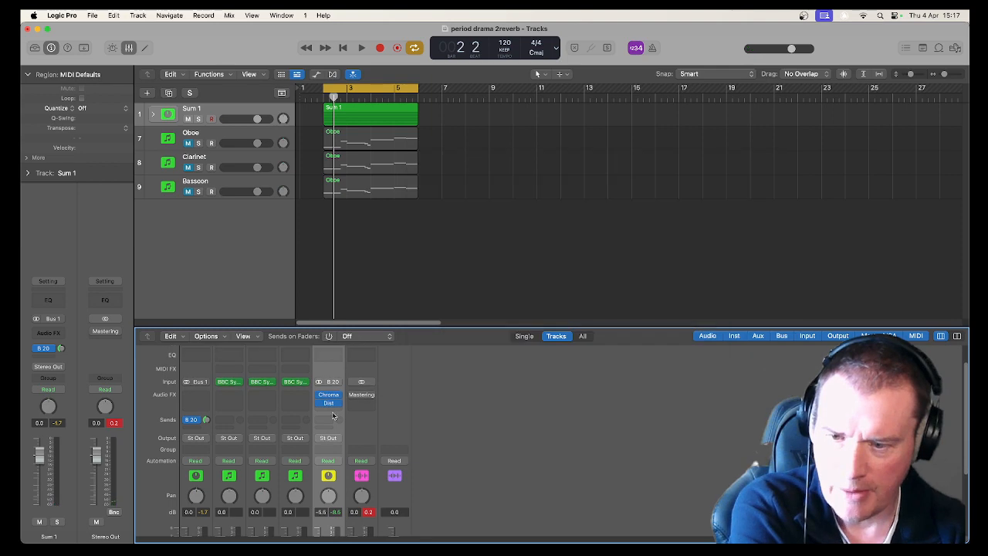
Insert a stereo Stereo Delay plug-in after Distortion on the STR REV aux.
{"action": "left_click", "coordinate": [330, 406]}
{"action": "mouse_move", "coordinate": [368, 411]}
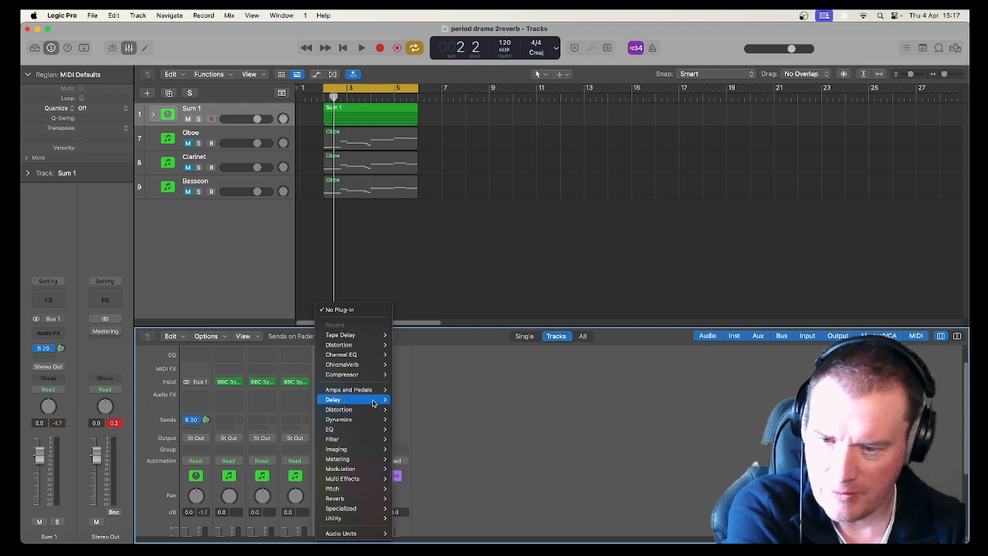
{"action": "mouse_move", "coordinate": [433, 430]}
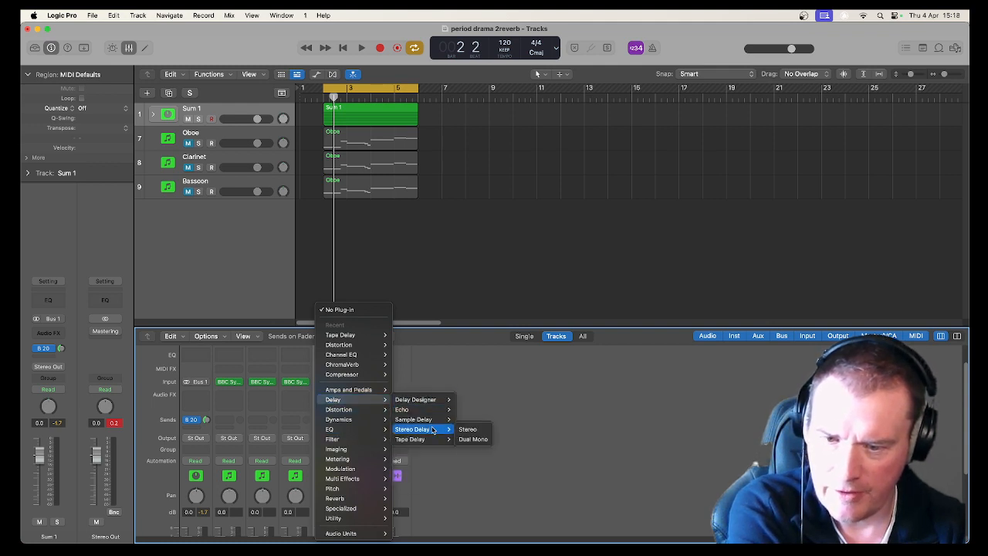
{"action": "left_click", "coordinate": [471, 431]}
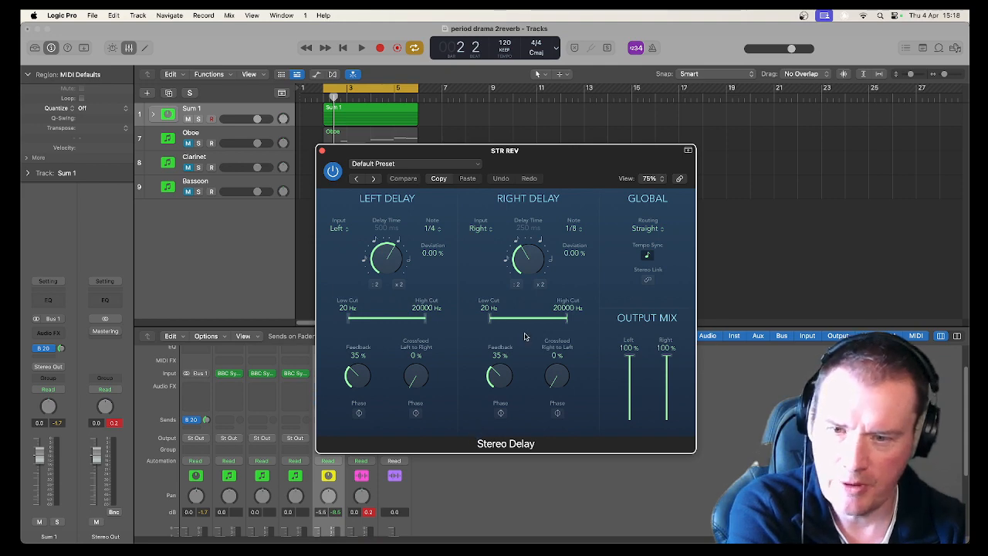
{"action": "left_click_drag", "start_coordinate": [452, 155], "coordinate": [577, 139]}
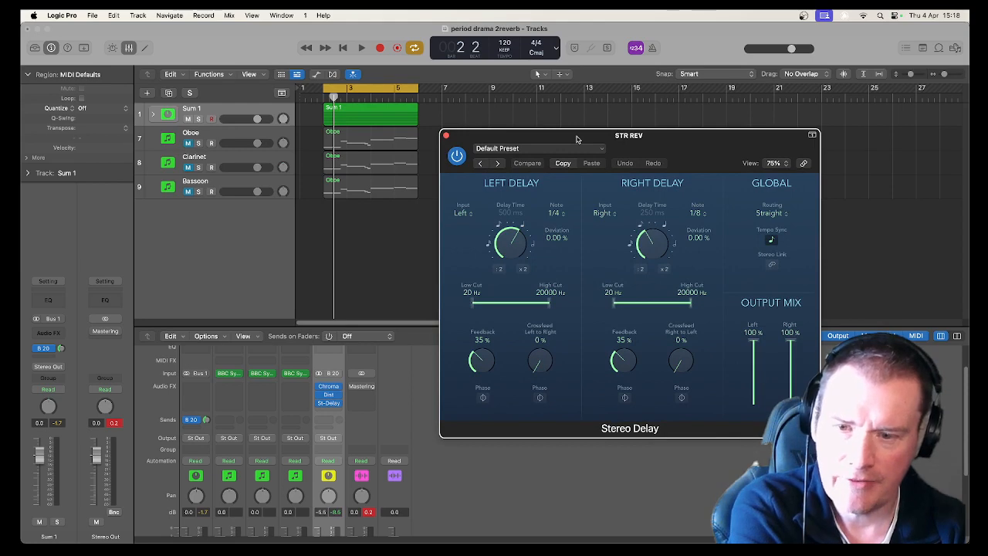
Bypass the Distortion plug-in and play the loop.
{"action": "left_click", "coordinate": [319, 397]}
{"action": "key", "text": "space"}
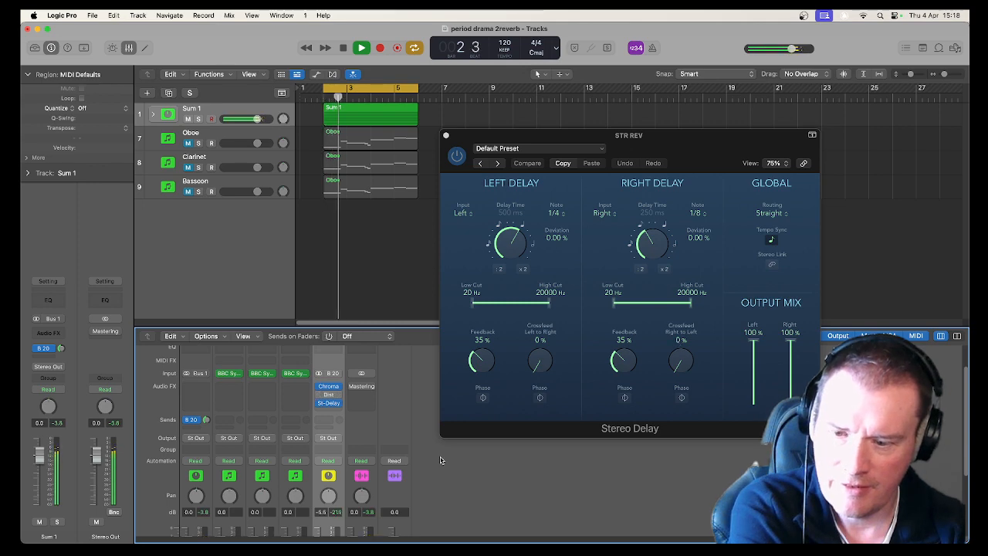
Solo the STR REV aux to hear it alone, and unsolo it again.
{"action": "scroll", "coordinate": [335, 514], "scroll_direction": "down", "scroll_amount": 3}
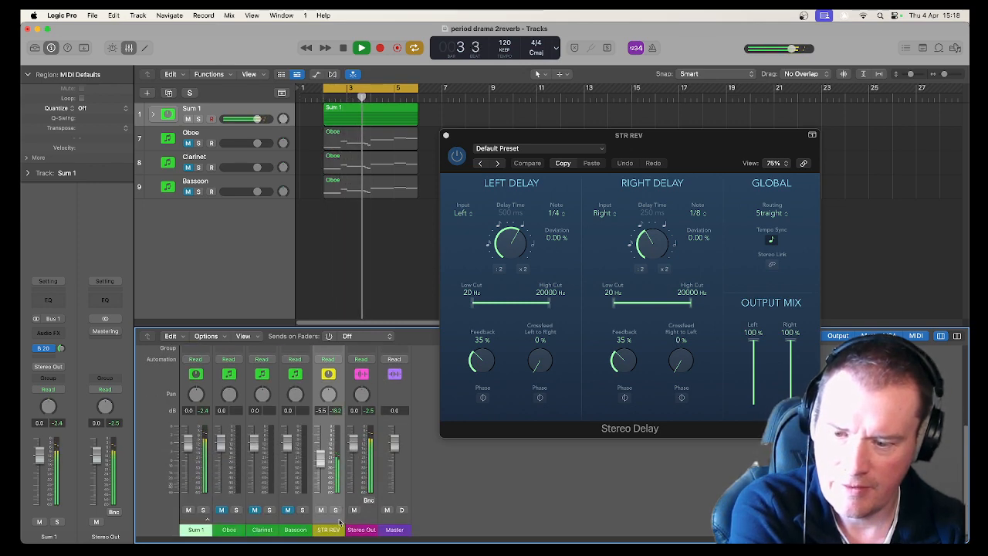
{"action": "left_click", "coordinate": [335, 510]}
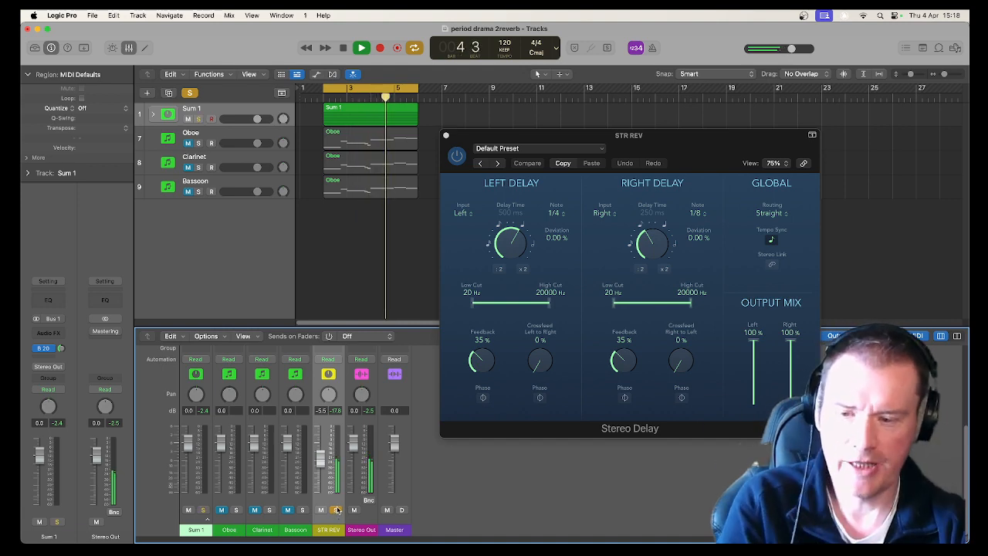
{"action": "left_click", "coordinate": [337, 510]}
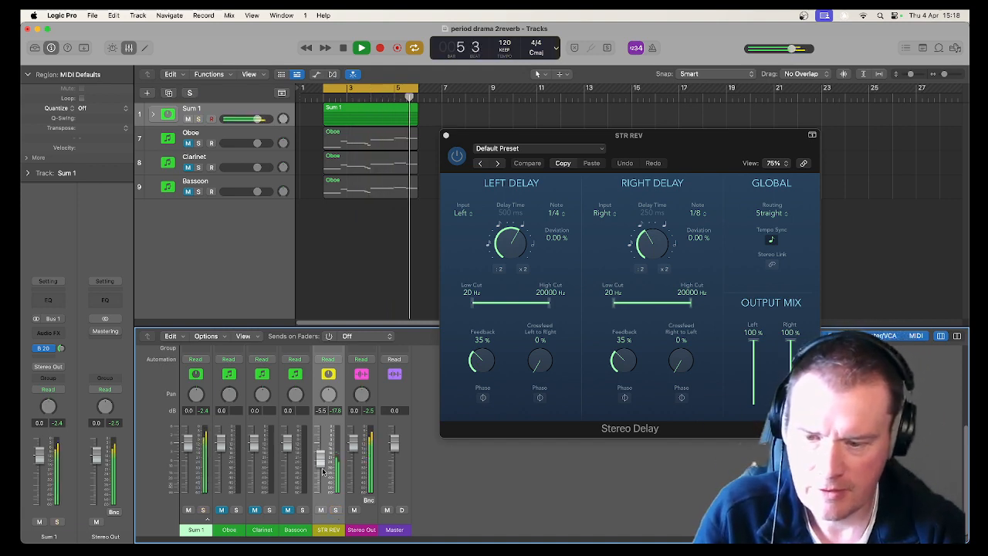
Pull the STR REV fader down and back up while playing the loop to compare the mix with and without the aux.
{"action": "left_click_drag", "start_coordinate": [324, 465], "coordinate": [322, 496]}
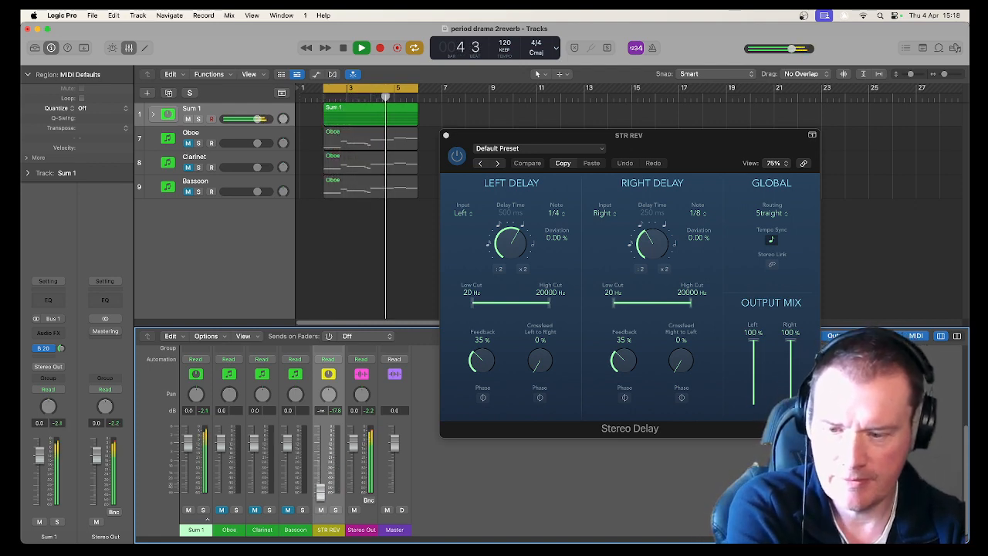
{"action": "left_click_drag", "start_coordinate": [322, 495], "coordinate": [324, 465]}
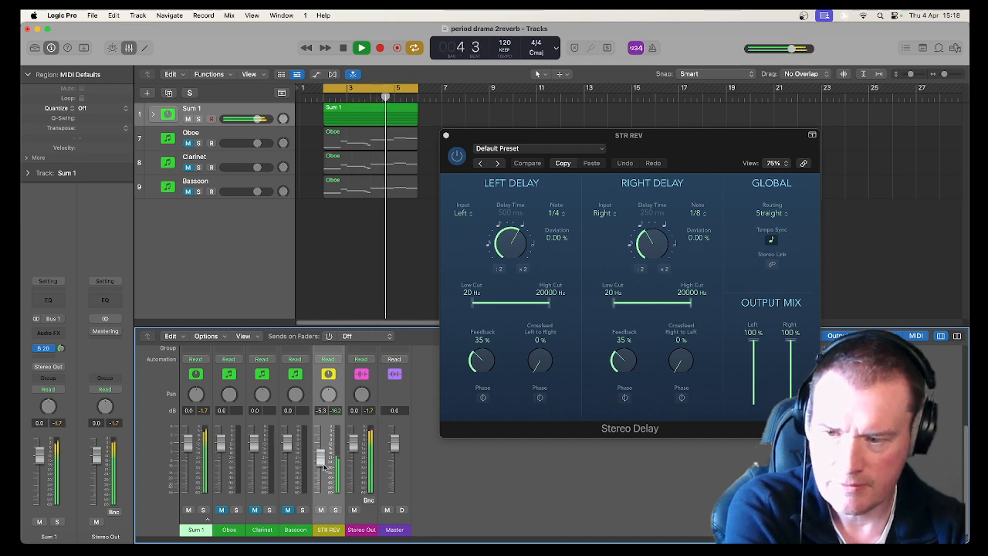
{"action": "scroll", "coordinate": [324, 465], "scroll_direction": "up", "scroll_amount": 5}
{"action": "scroll", "coordinate": [324, 466], "scroll_direction": "down", "scroll_amount": 2}
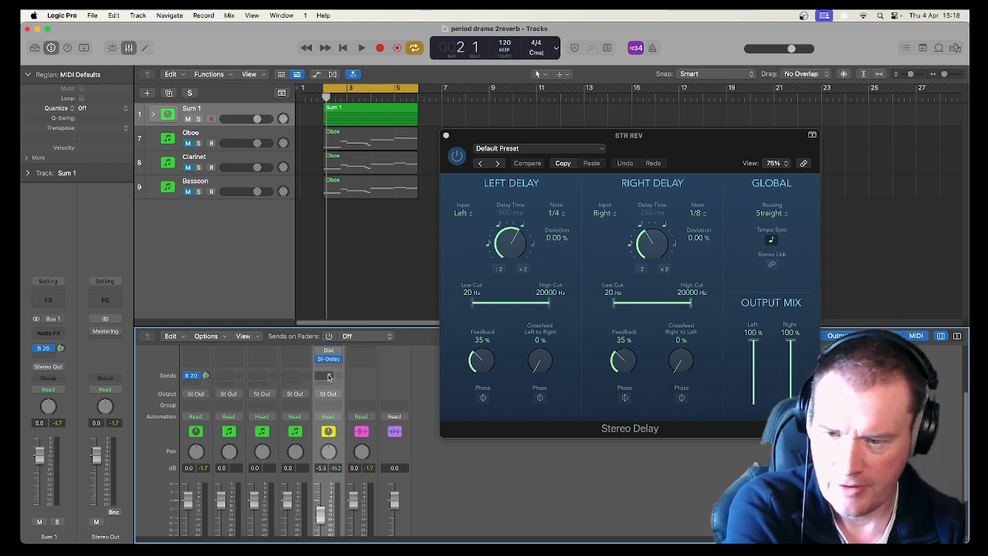
{"action": "scroll", "coordinate": [312, 401], "scroll_direction": "up", "scroll_amount": 1}
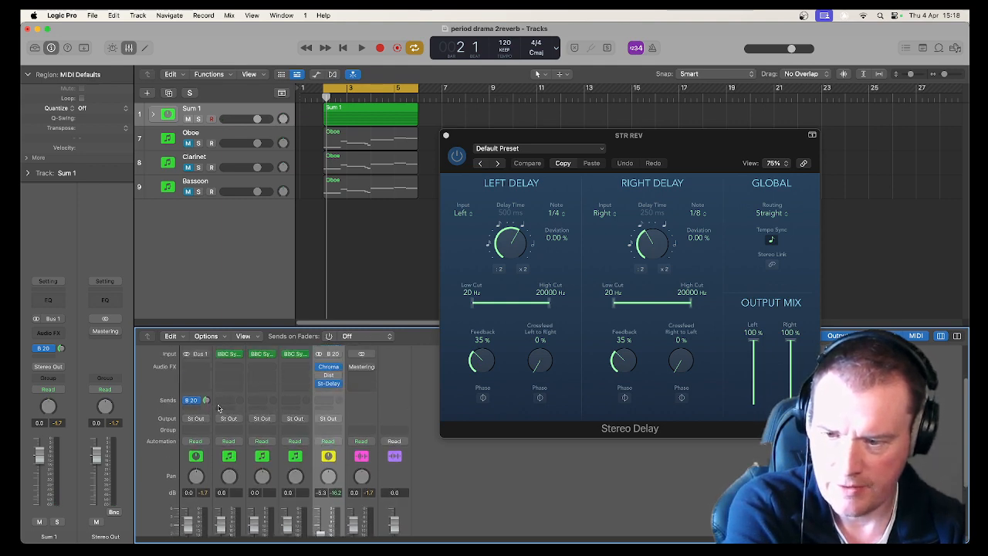
{"action": "key", "text": "space"}
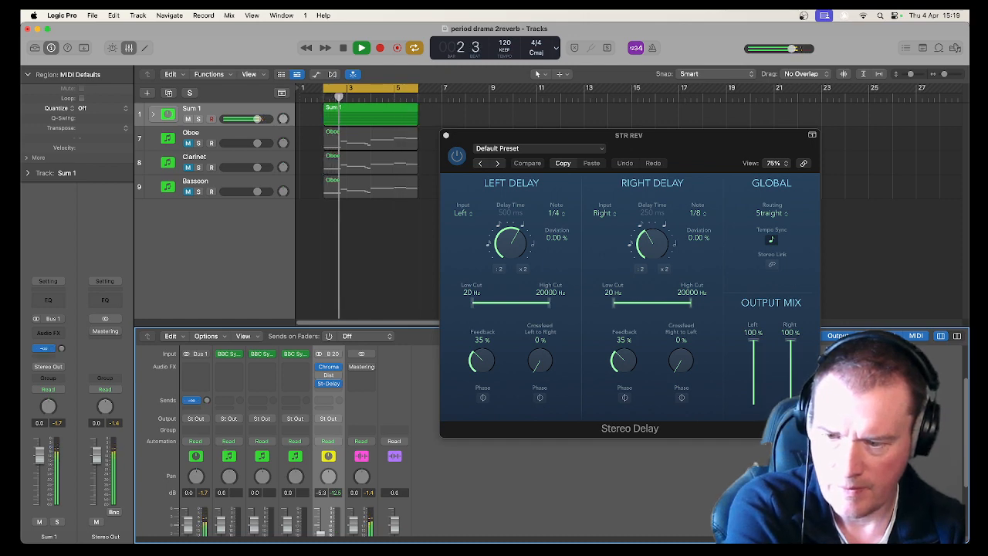
{"action": "key", "text": "space"}
{"action": "key", "text": "space"}
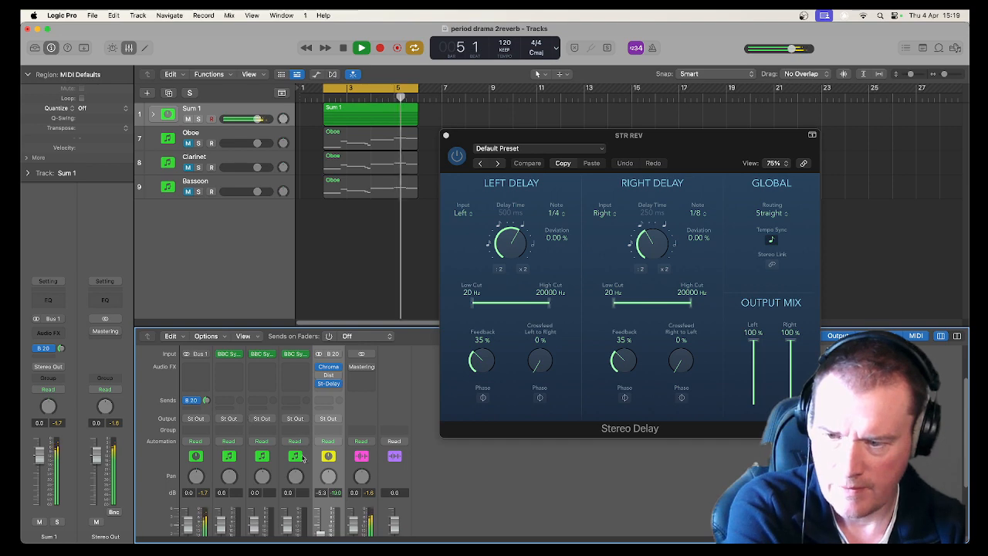
Lower the STR REV aux fader to -15.2 dB and play the loop to check the balance.
{"action": "scroll", "coordinate": [323, 487], "scroll_direction": "down", "scroll_amount": 3}
{"action": "left_click_drag", "start_coordinate": [323, 488], "coordinate": [322, 504]}
{"action": "key", "text": "space"}
{"action": "scroll", "coordinate": [341, 441], "scroll_direction": "up", "scroll_amount": 3}
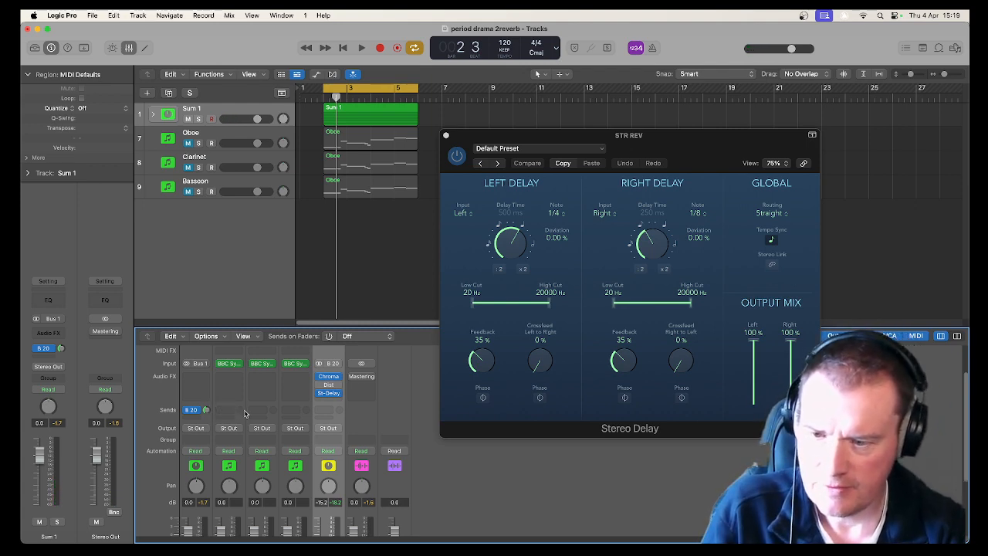
{"action": "key", "text": "space"}
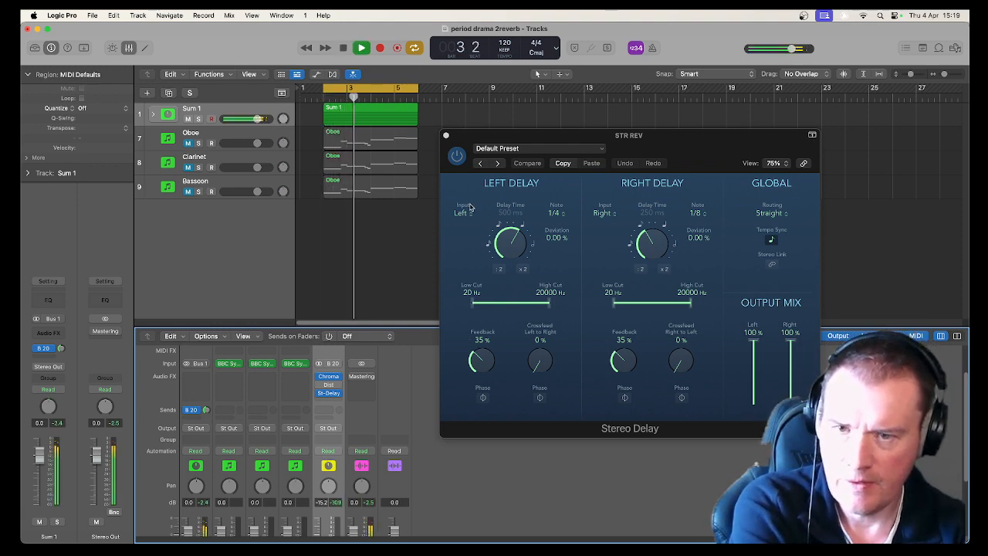
{"action": "key", "text": "space"}
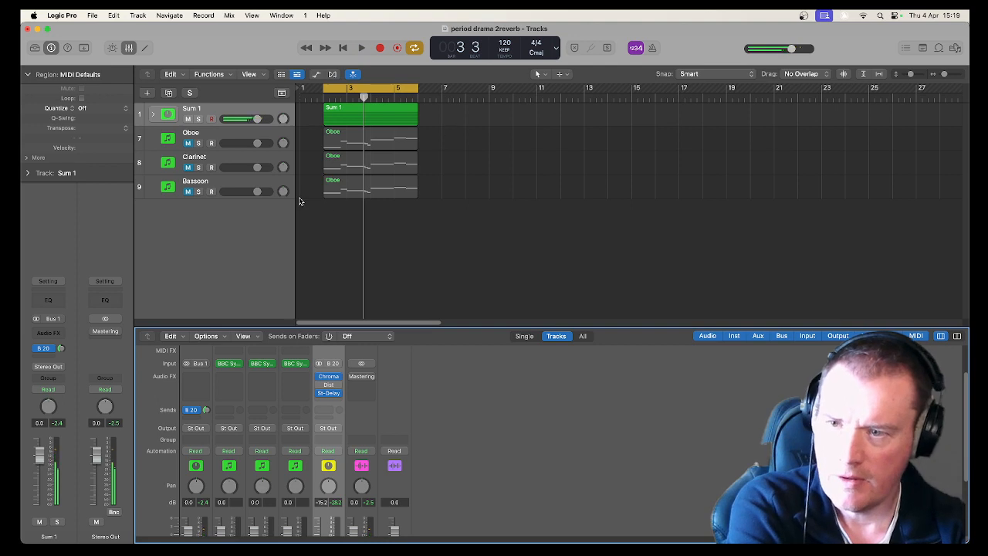
Combine the Oboe, Clarinet and Bassoon tracks into a summing track stack.
{"action": "left_click", "coordinate": [222, 141]}
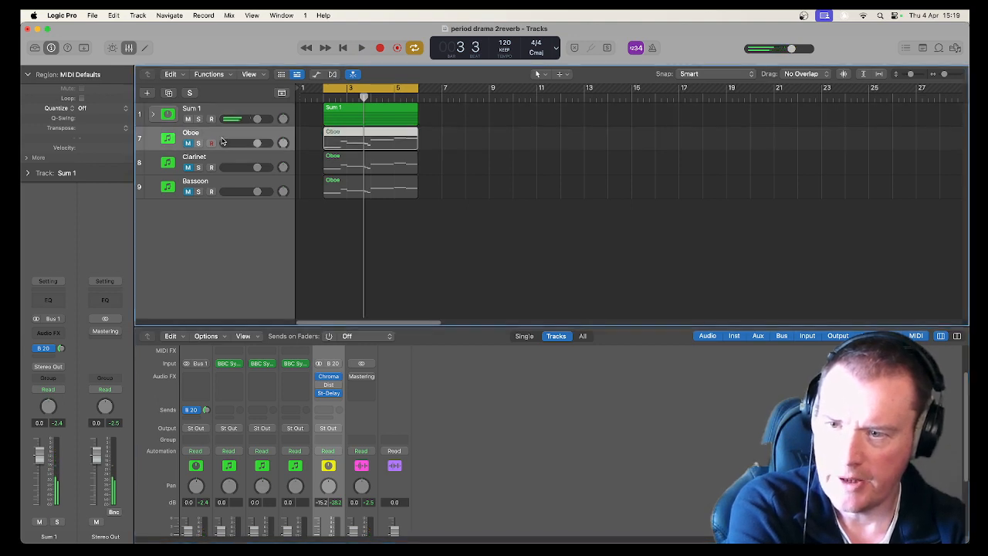
{"action": "left_click", "coordinate": [222, 182], "text": "shift"}
{"action": "right_click", "coordinate": [222, 183]}
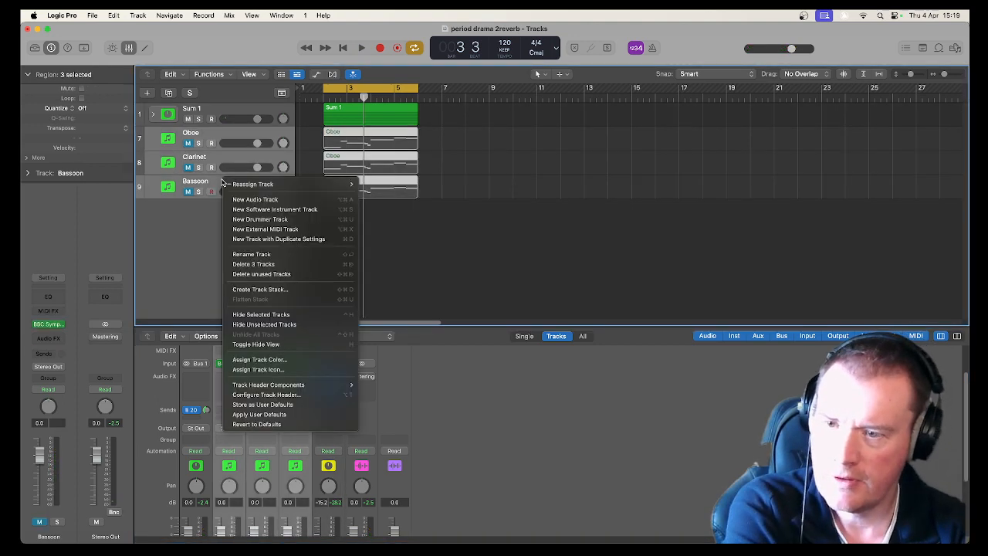
{"action": "left_click", "coordinate": [309, 289]}
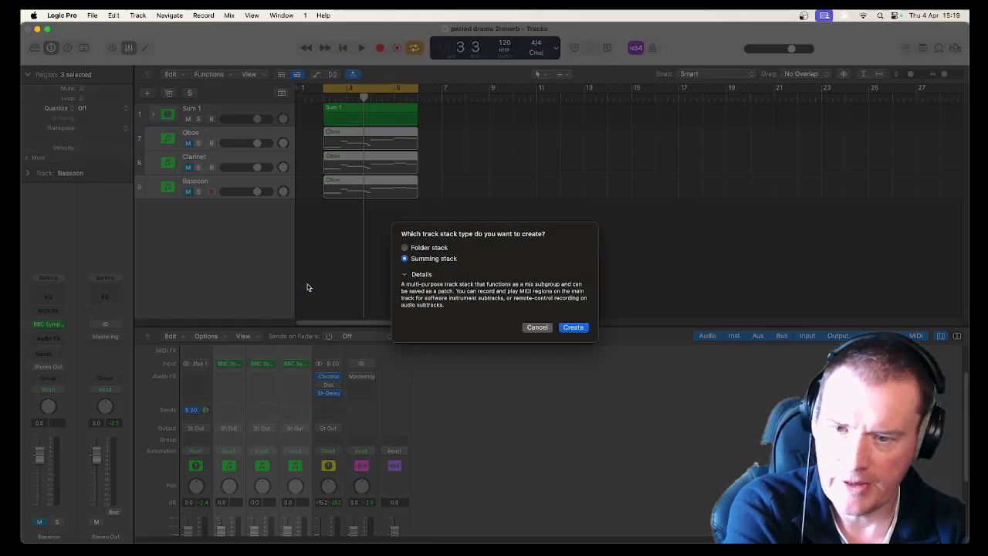
{"action": "left_click", "coordinate": [574, 328]}
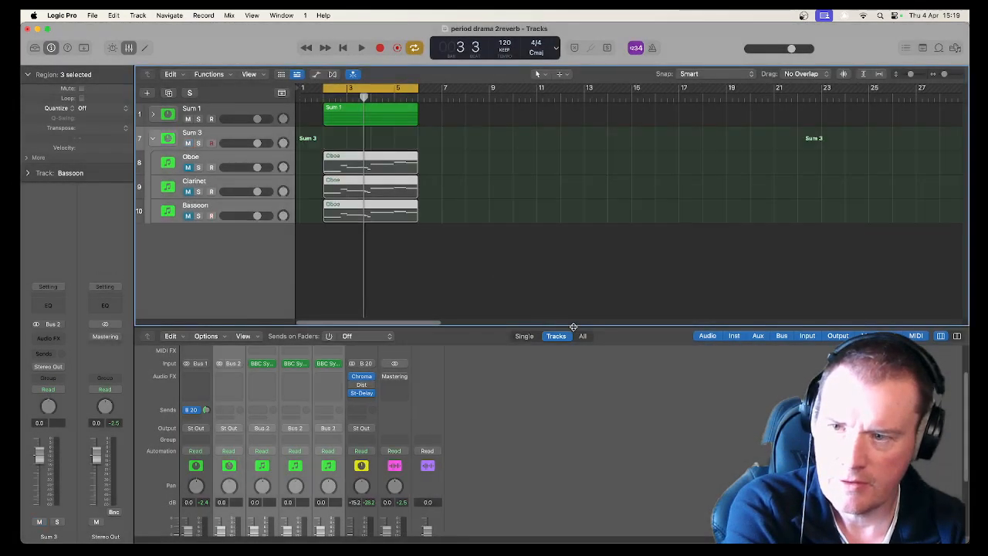
Collapse the new Sum 3 stack and add a send from it to Bus 21.
{"action": "left_click", "coordinate": [153, 140]}
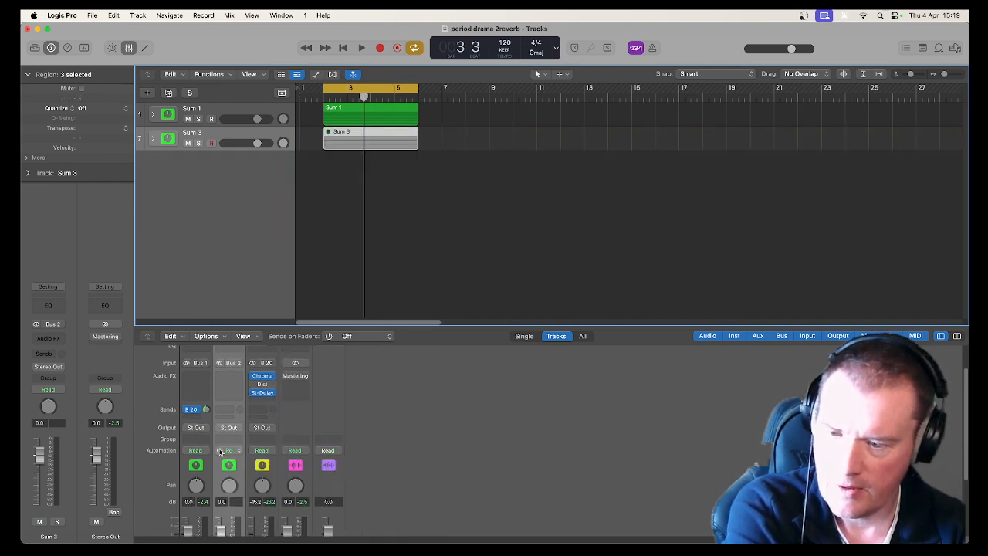
{"action": "scroll", "coordinate": [220, 452], "scroll_direction": "up", "scroll_amount": 2}
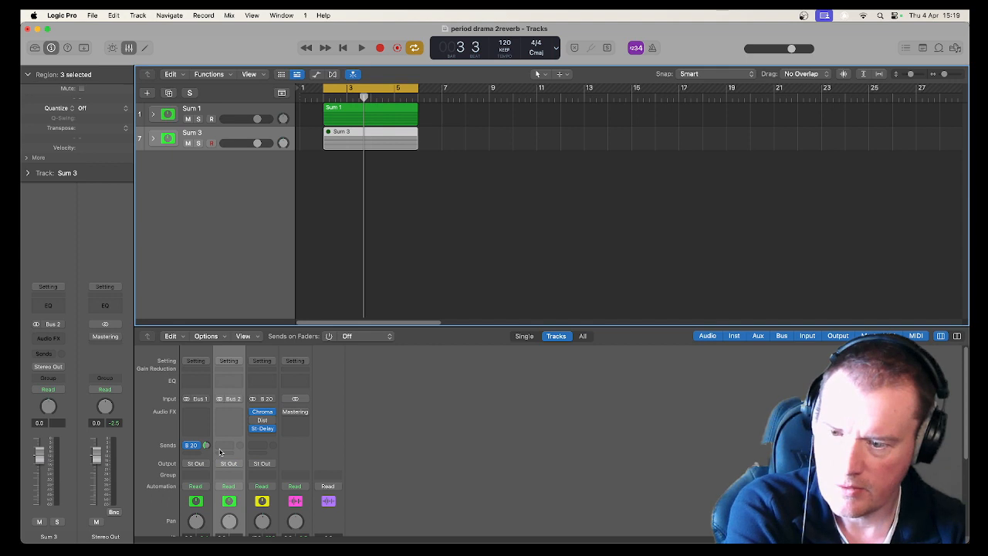
{"action": "scroll", "coordinate": [220, 452], "scroll_direction": "down", "scroll_amount": 5}
{"action": "scroll", "coordinate": [220, 452], "scroll_direction": "up", "scroll_amount": 3}
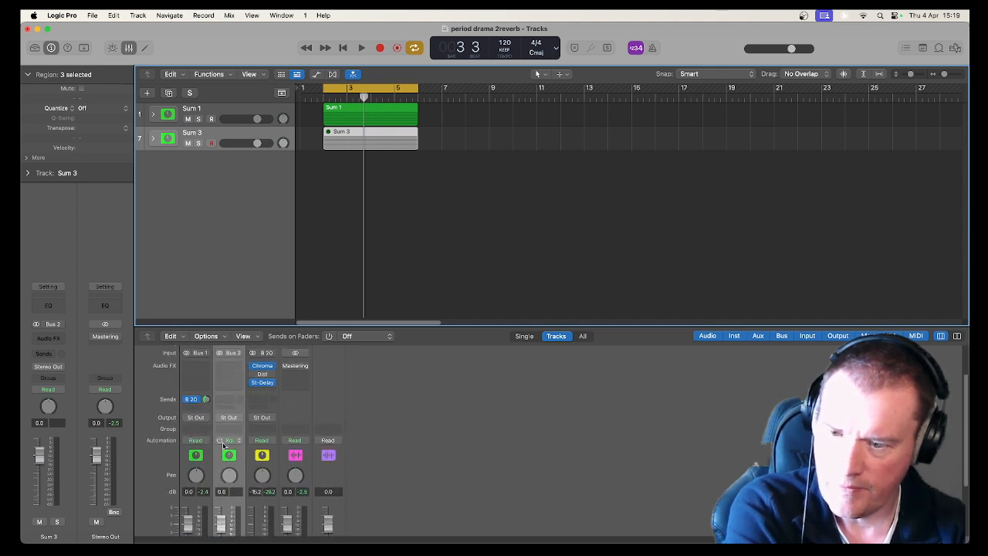
{"action": "left_click", "coordinate": [229, 400]}
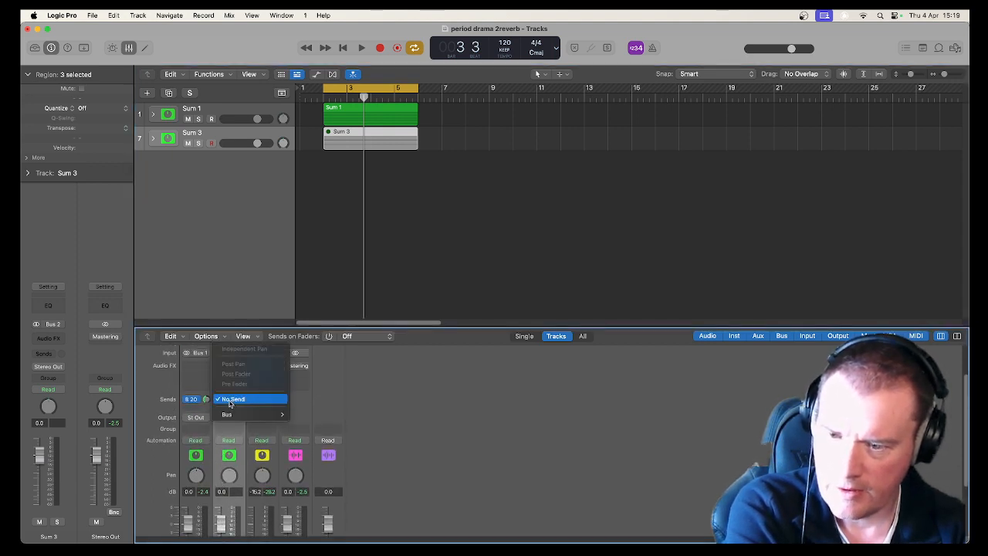
{"action": "mouse_move", "coordinate": [231, 414]}
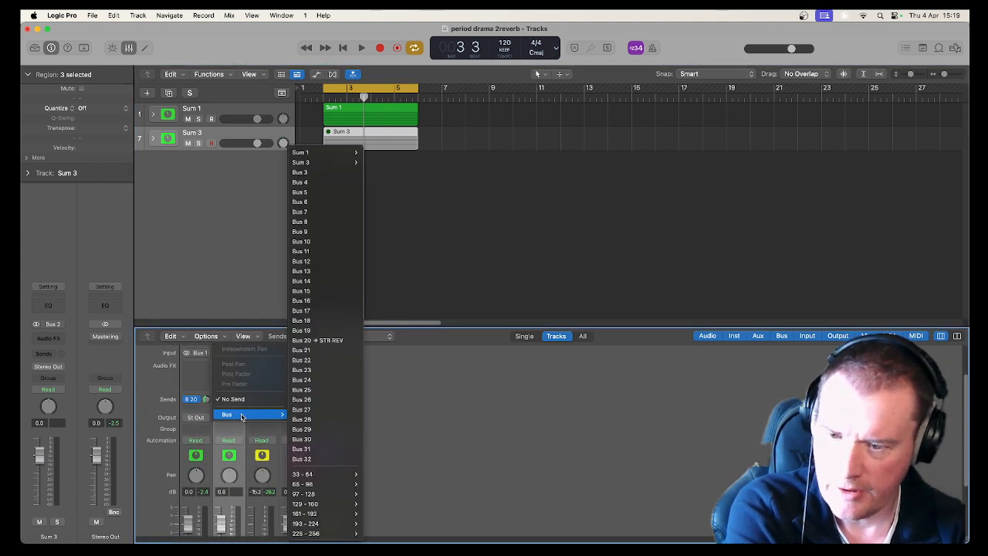
{"action": "left_click", "coordinate": [316, 350]}
Rename the new Bus 21 aux channel as WOOD REV.
{"action": "scroll", "coordinate": [357, 452], "scroll_direction": "down", "scroll_amount": 3}
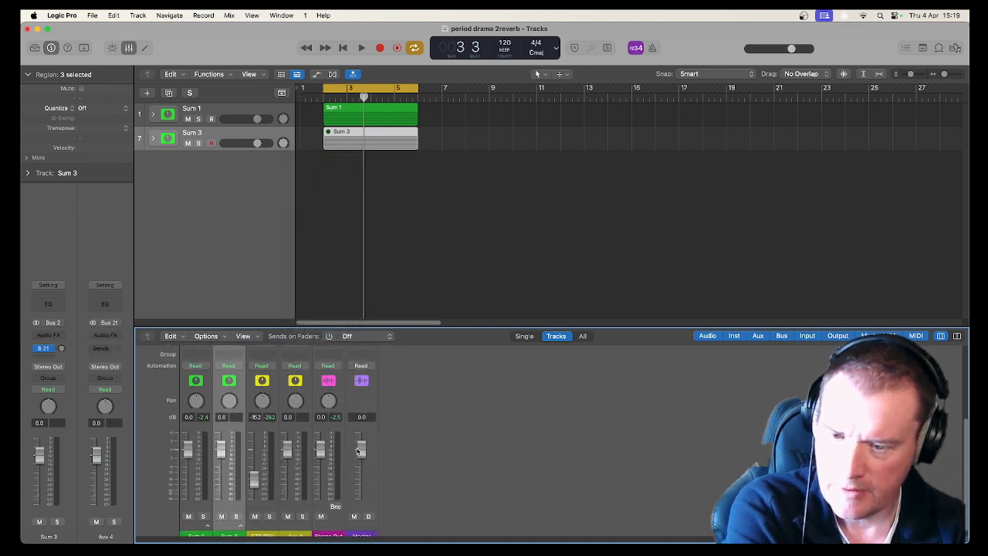
{"action": "scroll", "coordinate": [291, 532], "scroll_direction": "down", "scroll_amount": 1}
{"action": "double_click", "coordinate": [296, 530]}
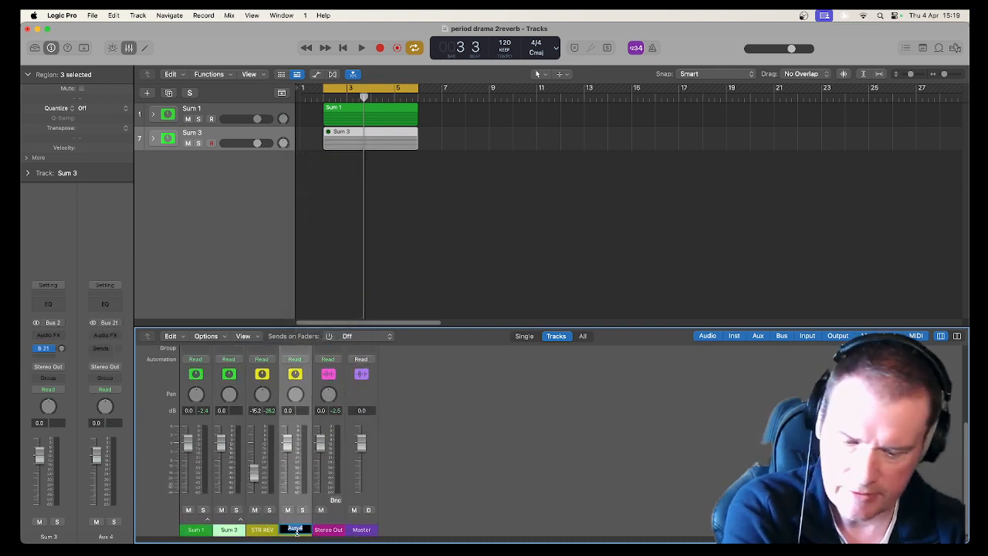
{"action": "type", "text": "WOOD REV"}
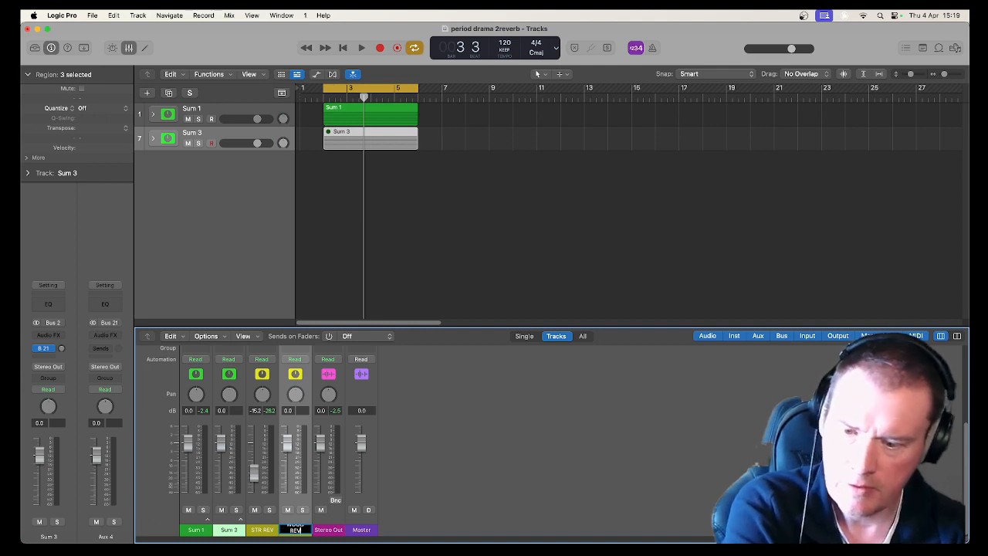
{"action": "key", "text": "Return"}
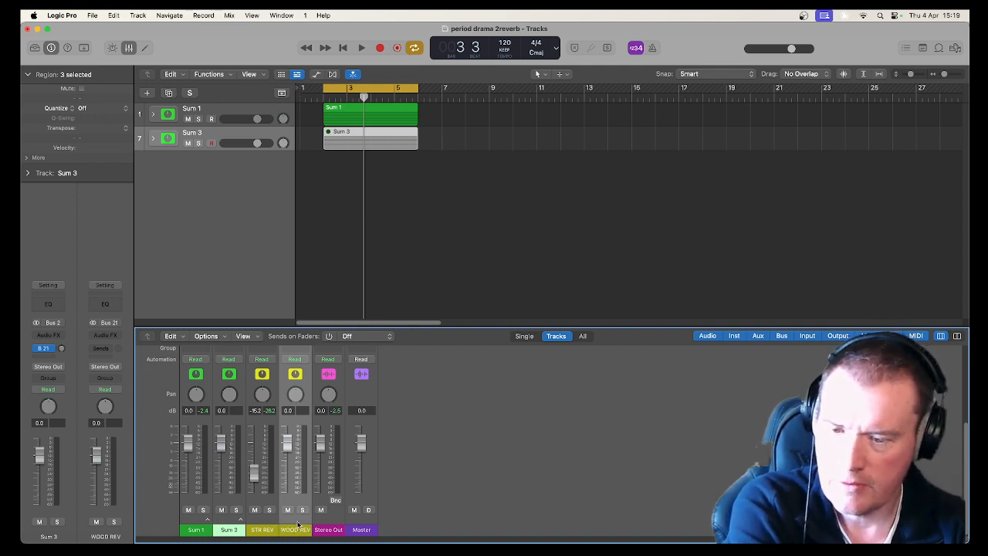
Insert a Space Designer reverb plug-in on the WOOD REV aux.
{"action": "scroll", "coordinate": [295, 378], "scroll_direction": "up", "scroll_amount": 5}
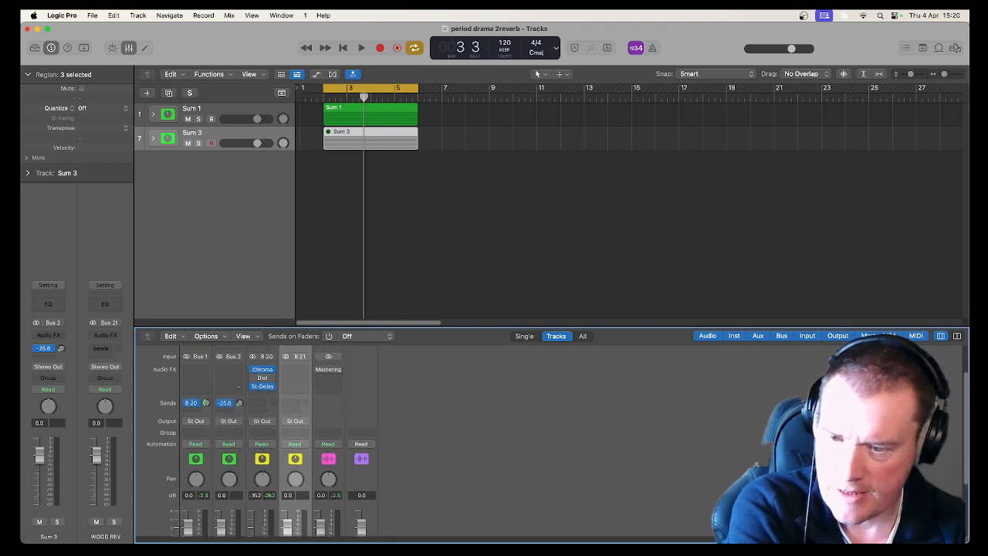
{"action": "left_click", "coordinate": [296, 369]}
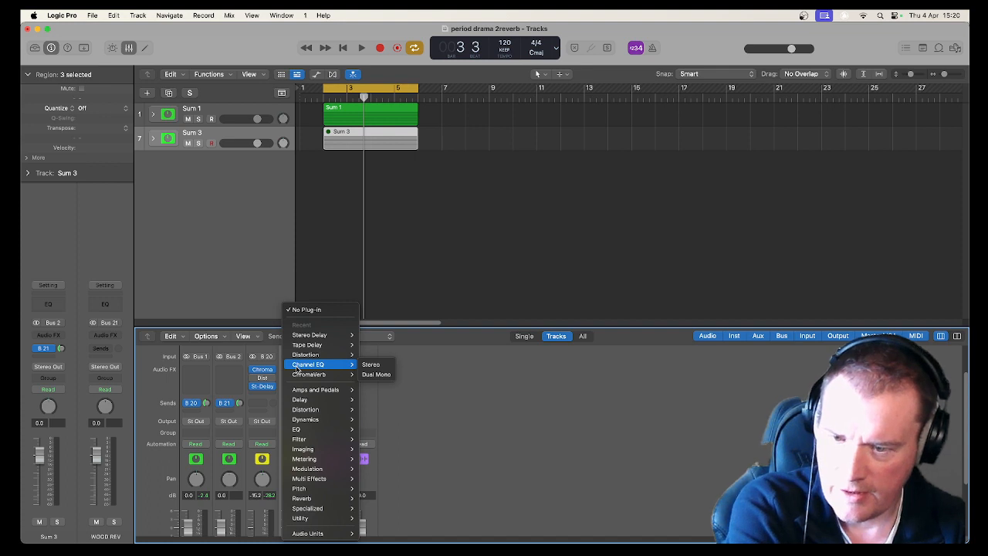
{"action": "mouse_move", "coordinate": [341, 499]}
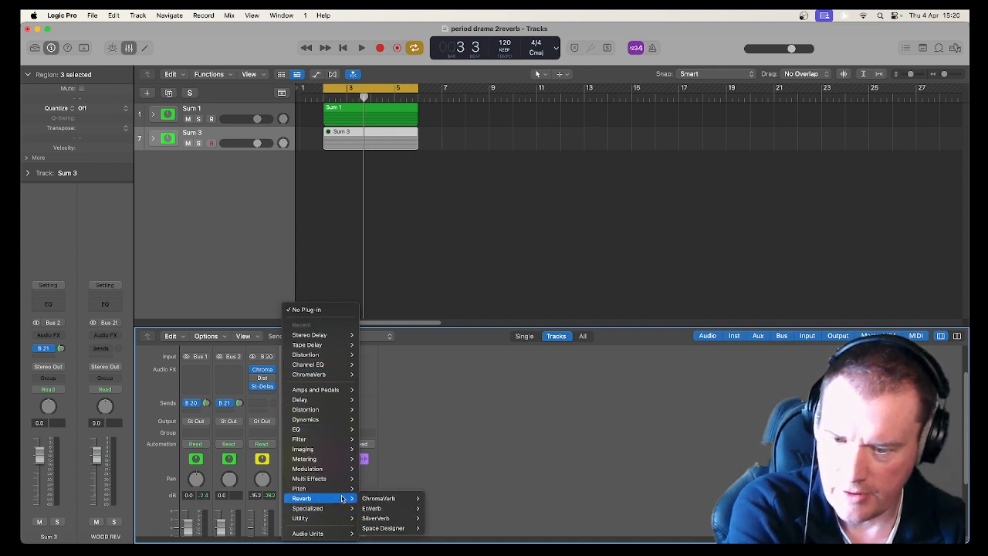
{"action": "mouse_move", "coordinate": [398, 528]}
{"action": "left_click", "coordinate": [432, 525]}
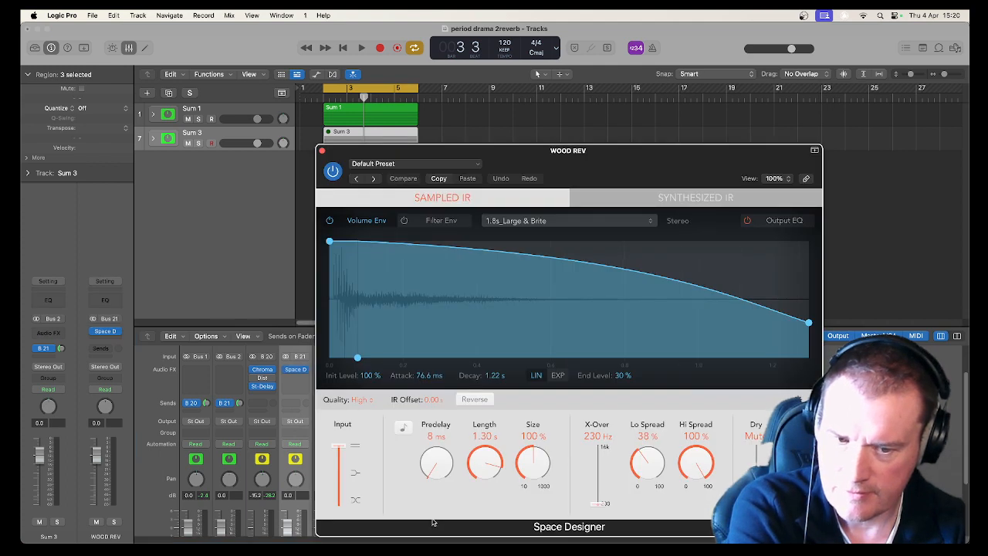
Load the 1.3s Soft Plate preset from the Medium Spaces plate reverbs in Space Designer.
{"action": "left_click", "coordinate": [397, 164]}
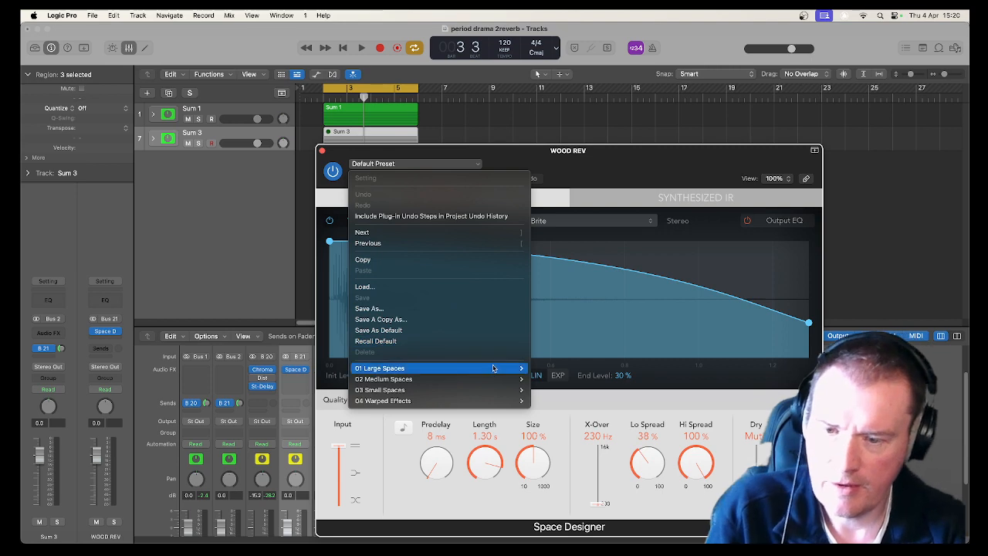
{"action": "mouse_move", "coordinate": [494, 379]}
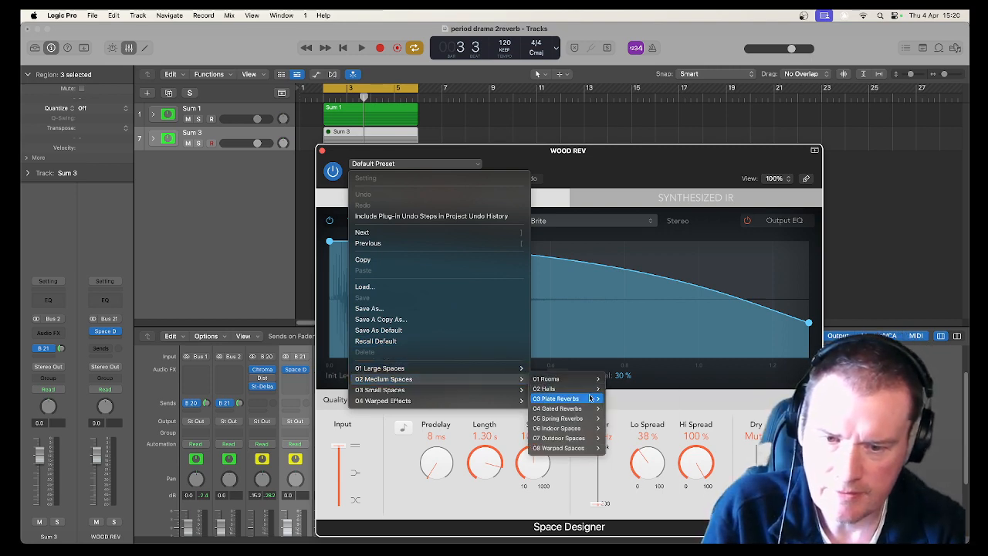
{"action": "mouse_move", "coordinate": [590, 398]}
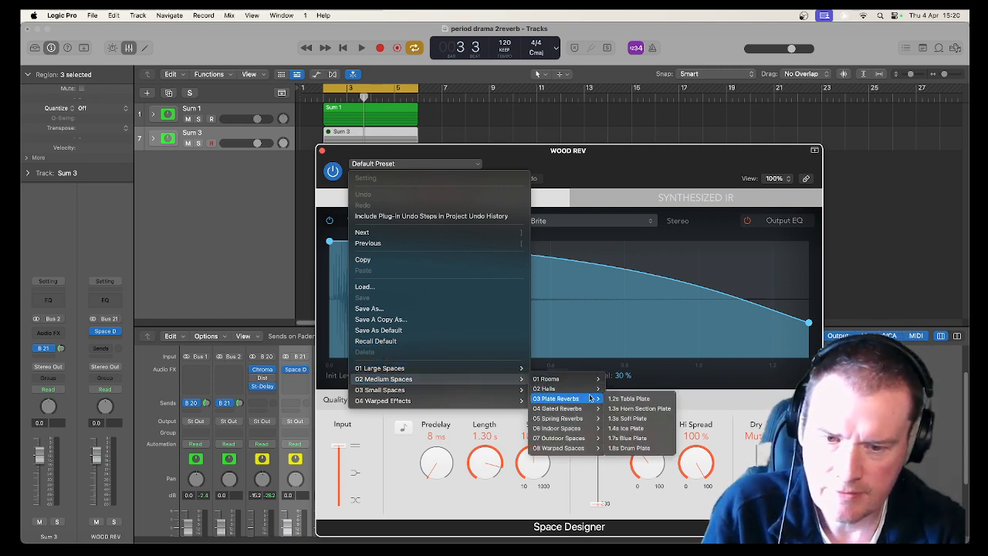
{"action": "left_click", "coordinate": [624, 418]}
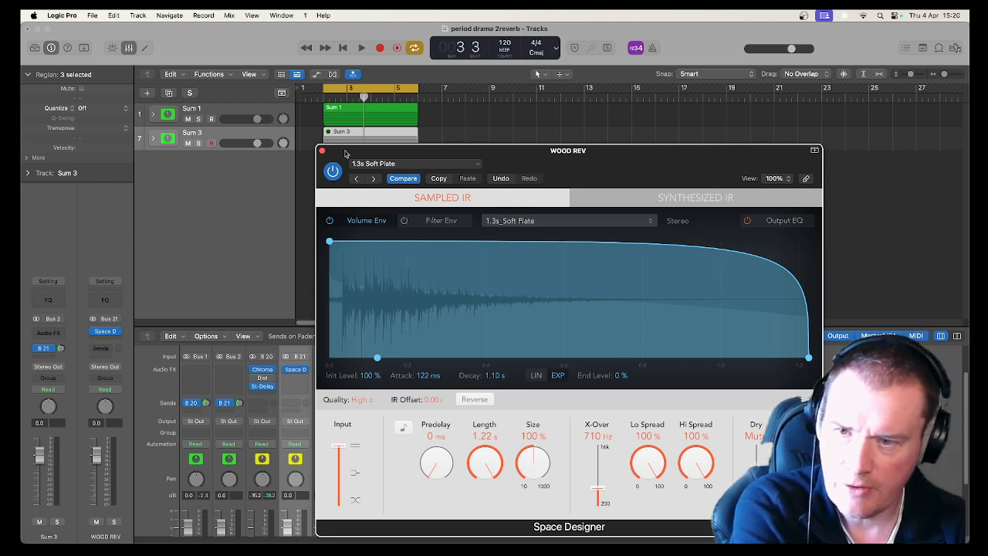
Play the loop and close the Space Designer window.
{"action": "key", "text": "space"}
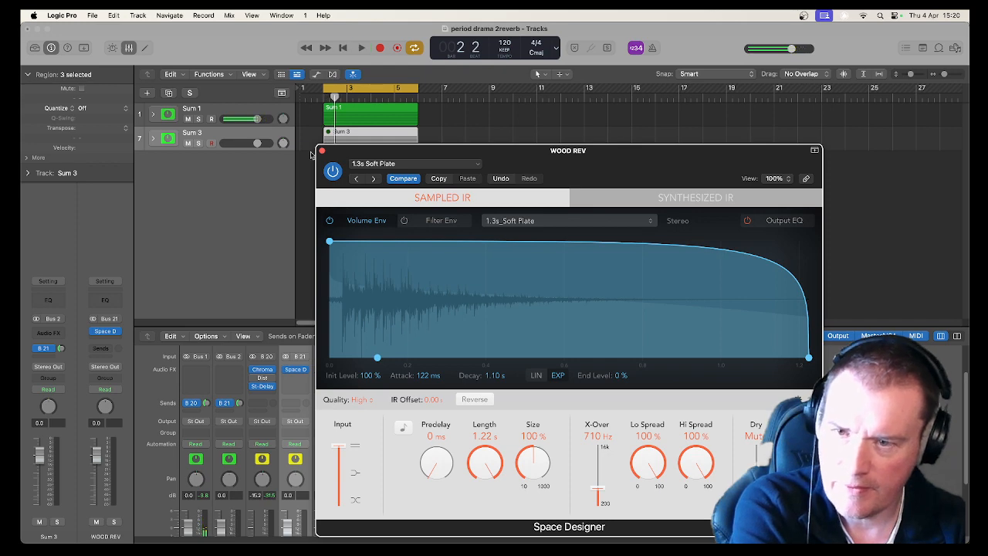
{"action": "left_click", "coordinate": [321, 152]}
{"action": "scroll", "coordinate": [341, 419], "scroll_direction": "down", "scroll_amount": 3}
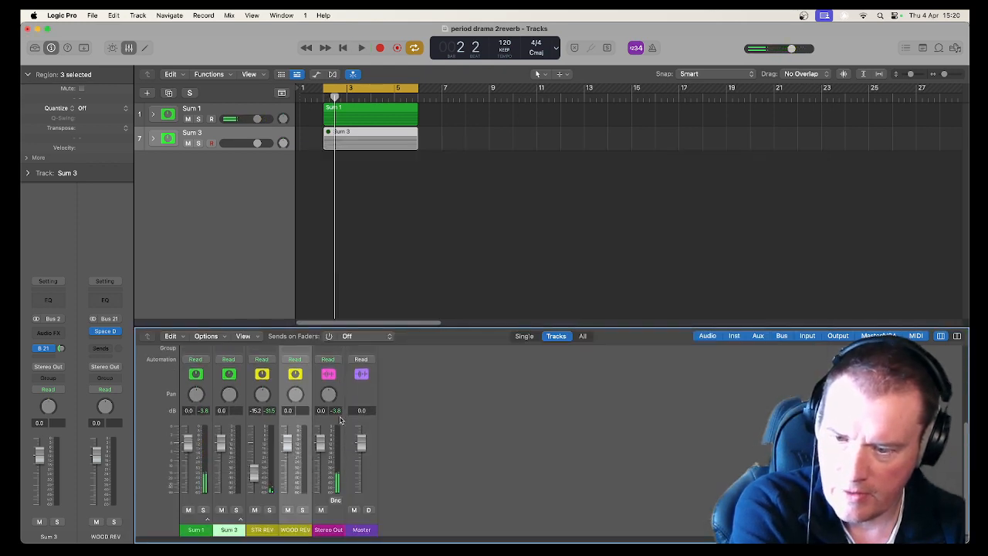
Solo the WOOD REV aux, play the loop to audition it, and unsolo it again.
{"action": "left_click", "coordinate": [302, 510]}
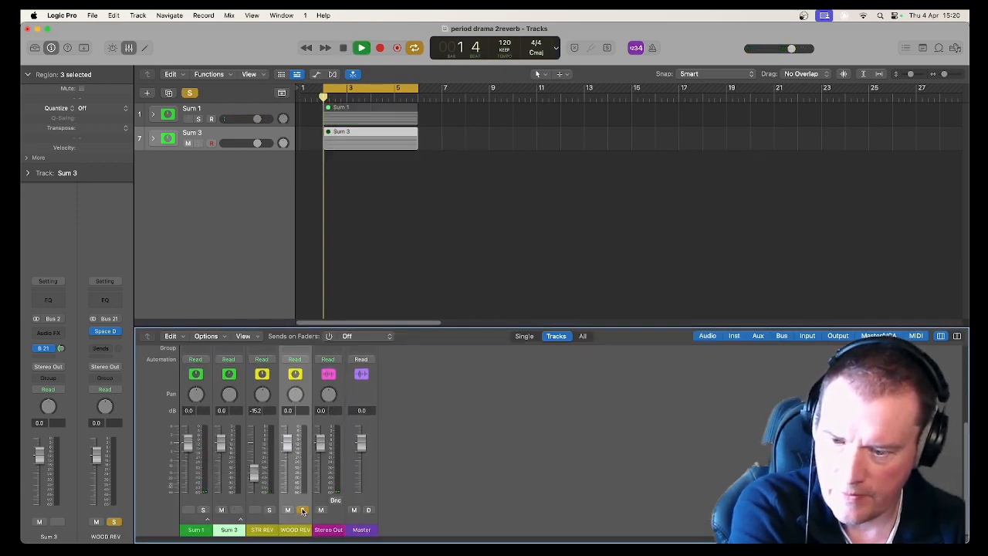
{"action": "scroll", "coordinate": [224, 440], "scroll_direction": "up", "scroll_amount": 3}
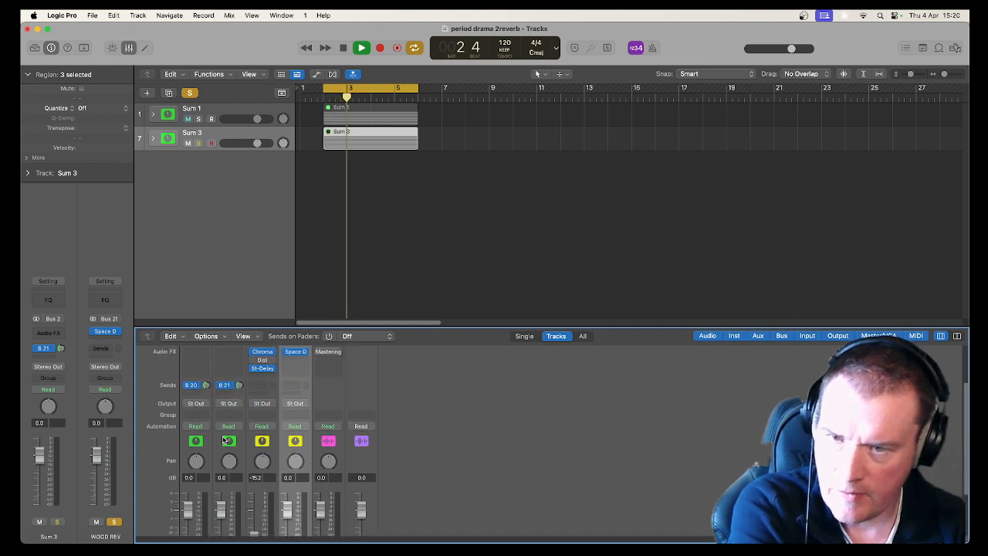
{"action": "key", "text": "space"}
{"action": "scroll", "coordinate": [224, 440], "scroll_direction": "down", "scroll_amount": 3}
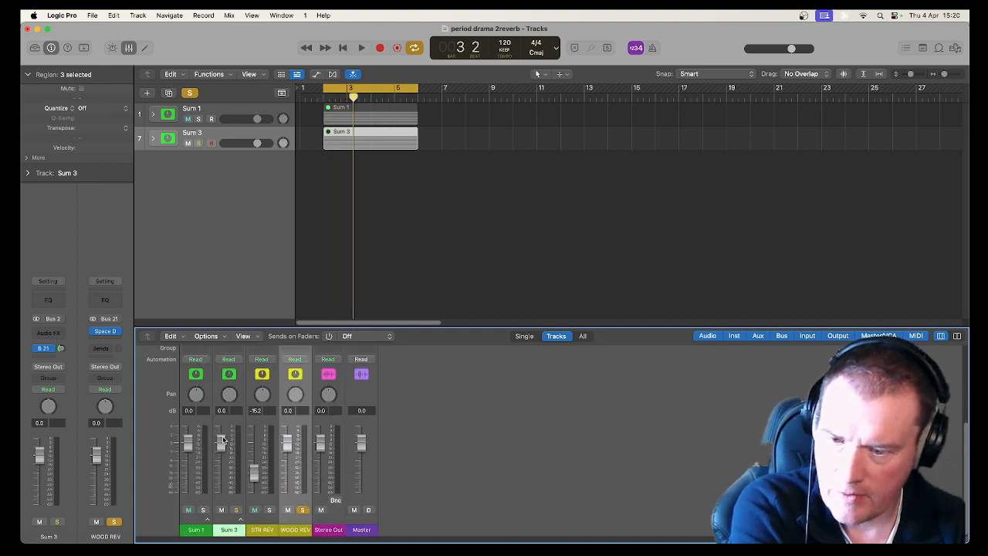
{"action": "left_click", "coordinate": [304, 510]}
{"action": "scroll", "coordinate": [249, 463], "scroll_direction": "up", "scroll_amount": 3}
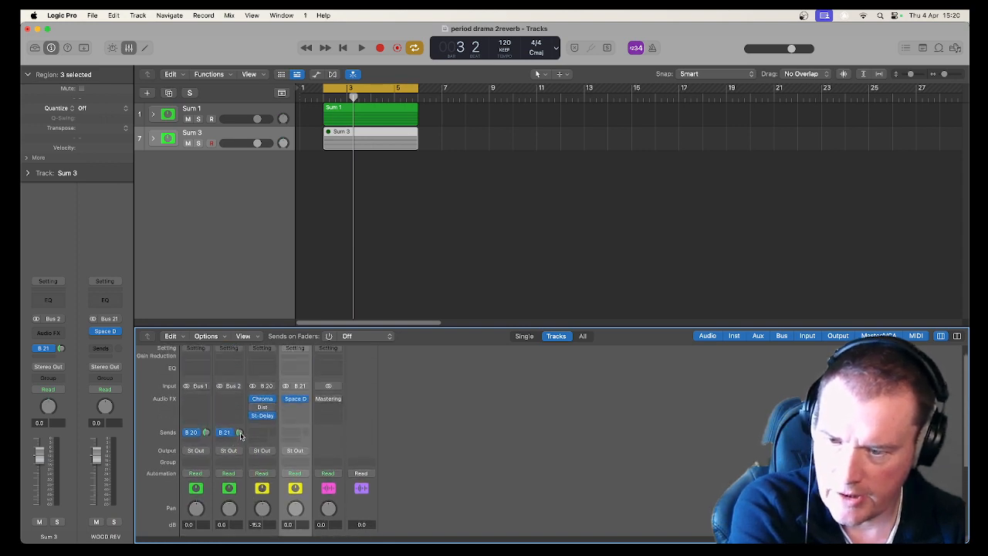
{"action": "key", "text": "space"}
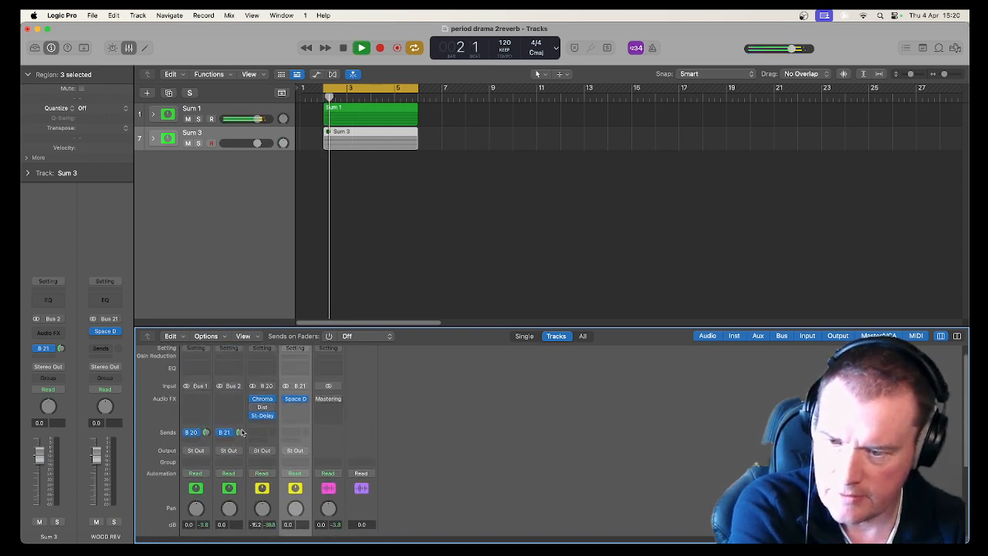
{"action": "scroll", "coordinate": [242, 429], "scroll_direction": "down", "scroll_amount": 3}
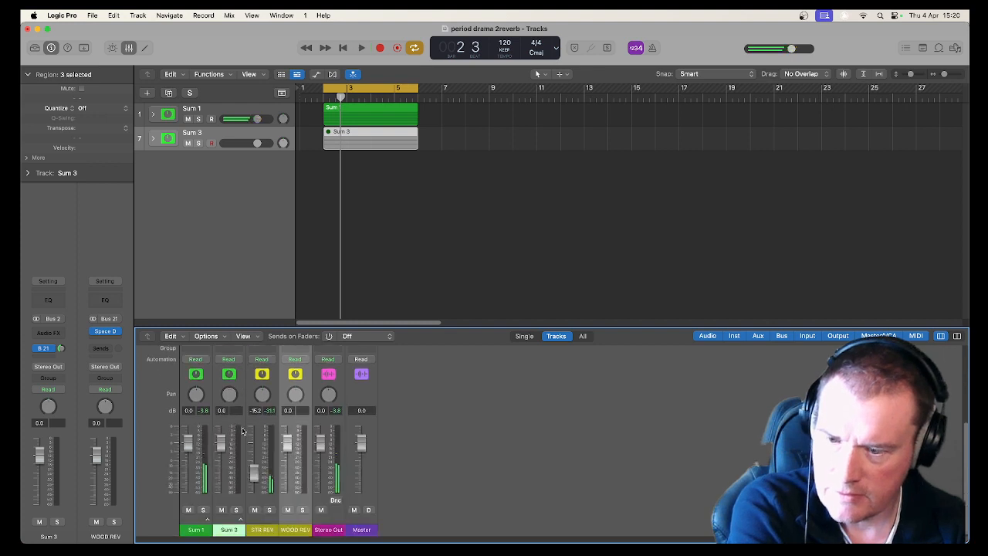
Unmute the Oboe, Clarinet and Bassoon tracks inside the Sum 3 stack, then collapse the stack.
{"action": "left_click", "coordinate": [152, 140]}
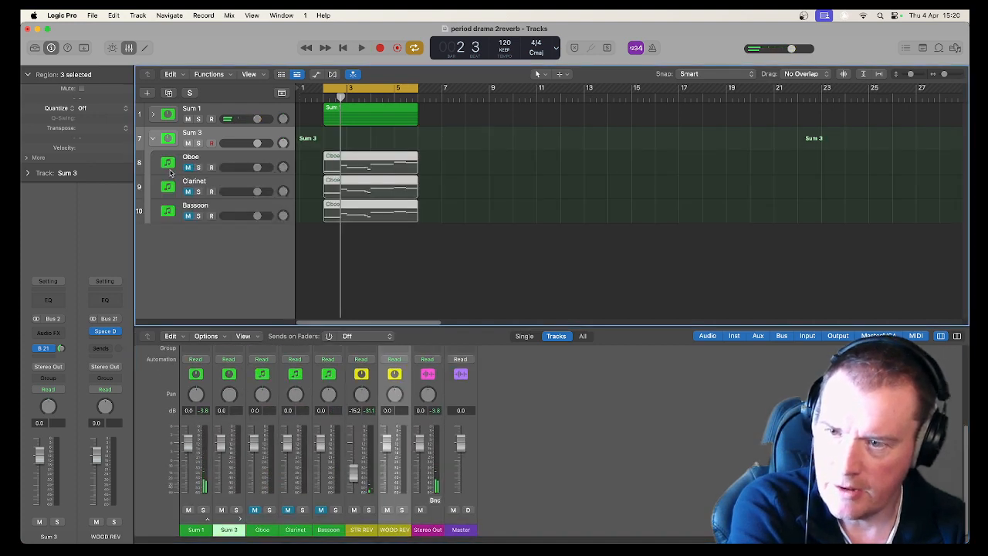
{"action": "left_click_drag", "start_coordinate": [187, 168], "coordinate": [188, 215]}
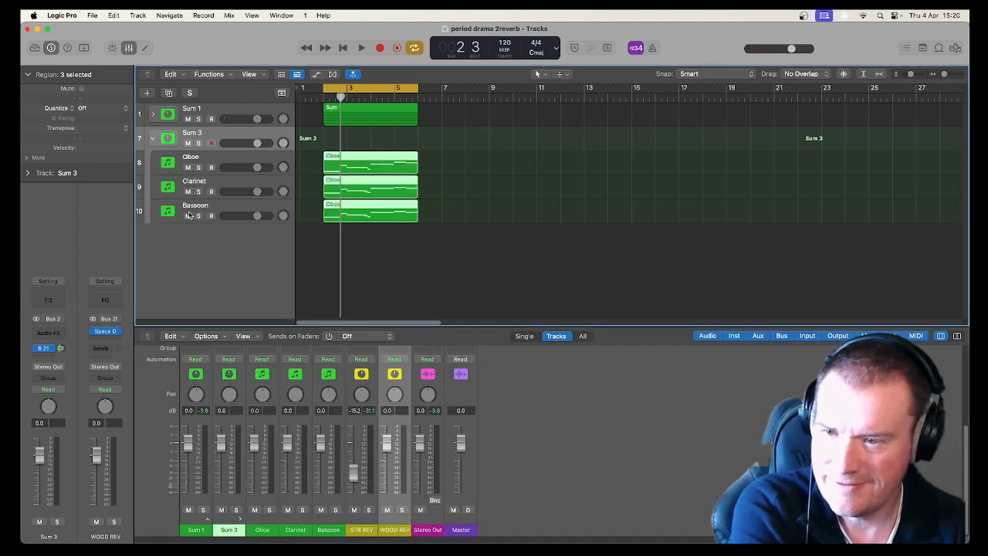
{"action": "left_click", "coordinate": [153, 139]}
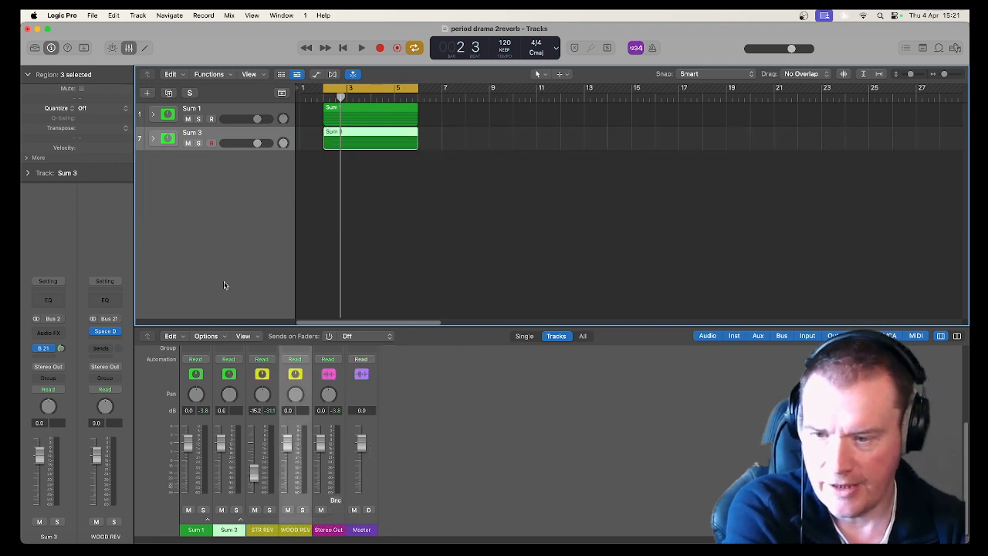
Play the loop, solo the WOOD REV aux and lower its fader to -3.7 dB.
{"action": "key", "text": "space"}
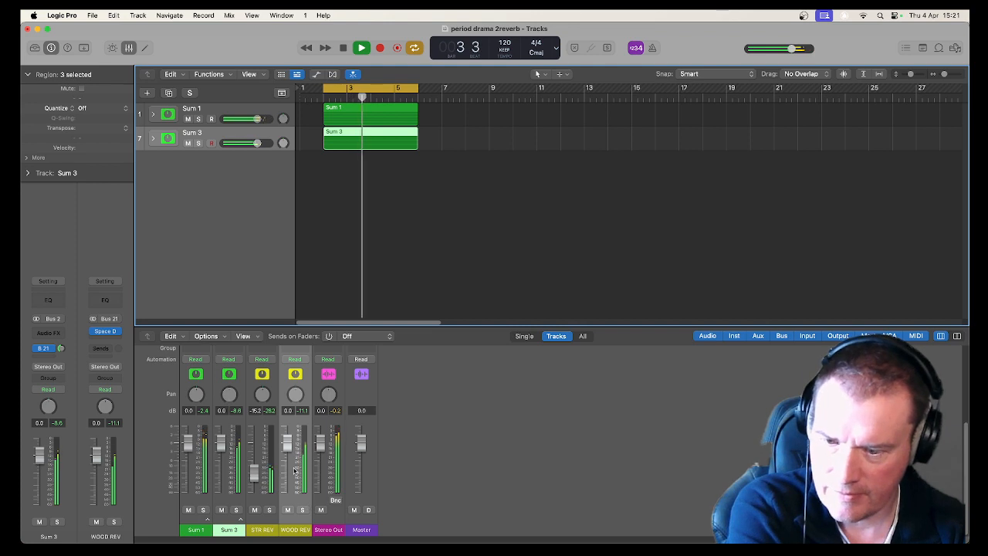
{"action": "left_click", "coordinate": [303, 509]}
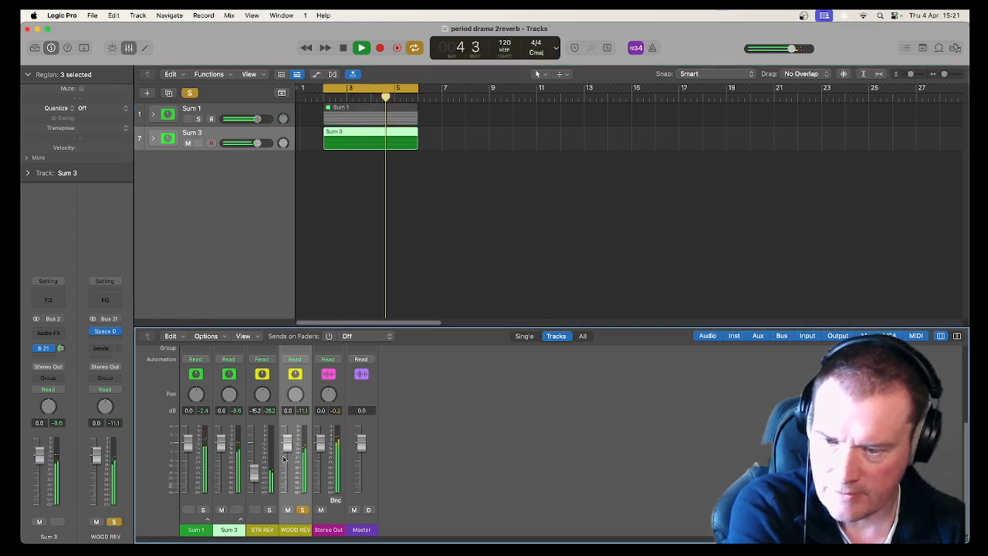
{"action": "mouse_move", "coordinate": [289, 443]}
{"action": "left_mouse_down"}
{"action": "mouse_move", "coordinate": [287, 484]}
{"action": "mouse_move", "coordinate": [288, 449]}
{"action": "left_mouse_up"}
{"action": "scroll", "coordinate": [301, 448], "scroll_direction": "up", "scroll_amount": 4}
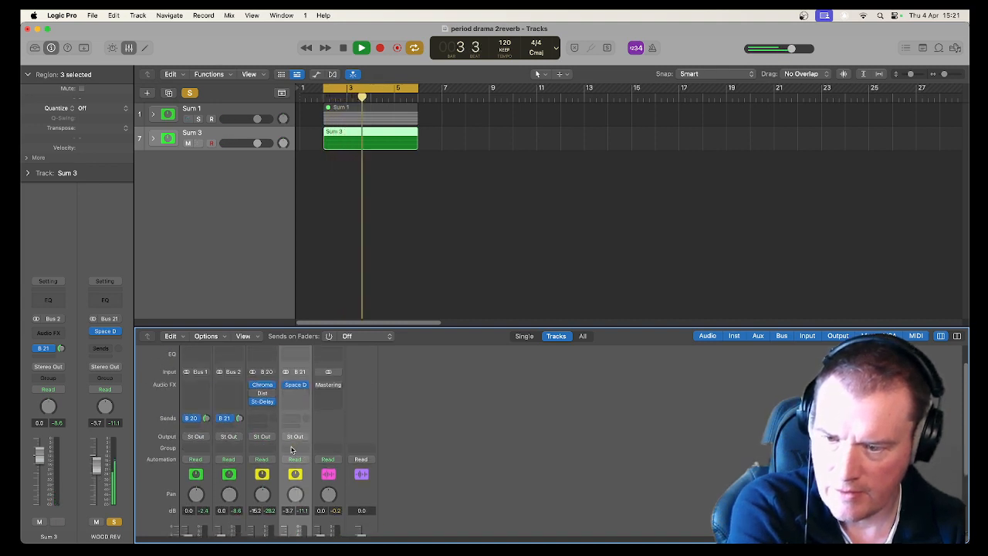
{"action": "scroll", "coordinate": [297, 448], "scroll_direction": "down", "scroll_amount": 4}
Mute the STR REV and Sum 1 channels and unsolo the WOOD REV aux.
{"action": "left_click", "coordinate": [254, 509]}
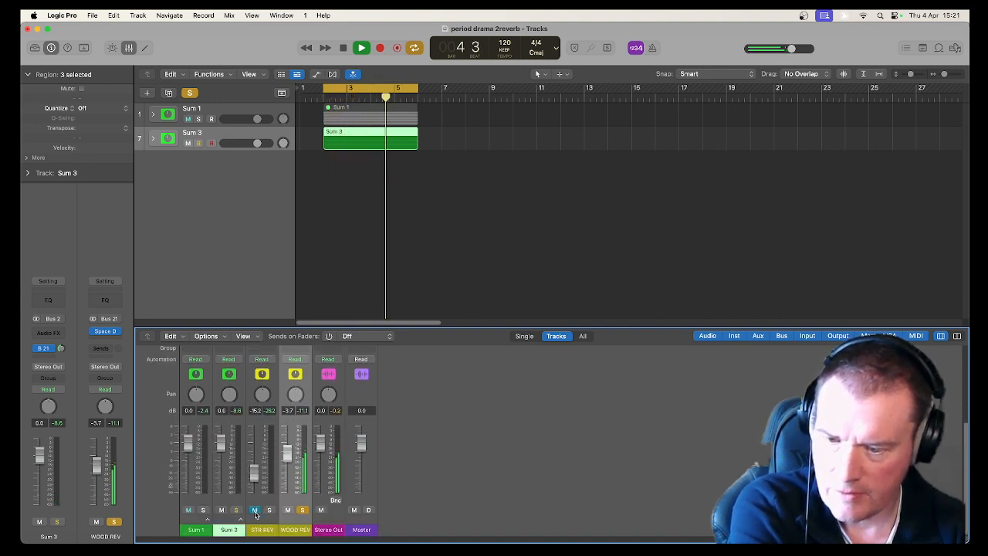
{"action": "left_click", "coordinate": [188, 509]}
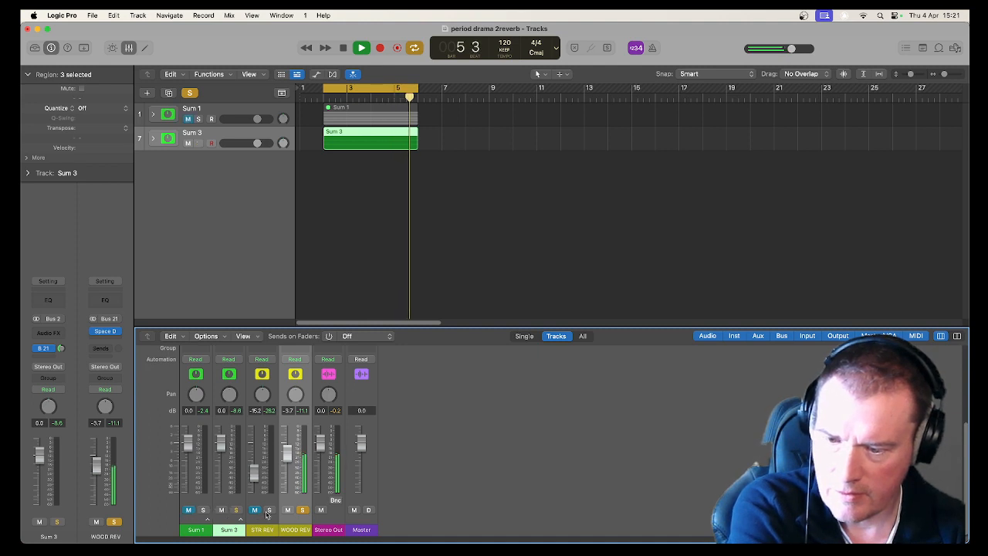
{"action": "left_click", "coordinate": [301, 510]}
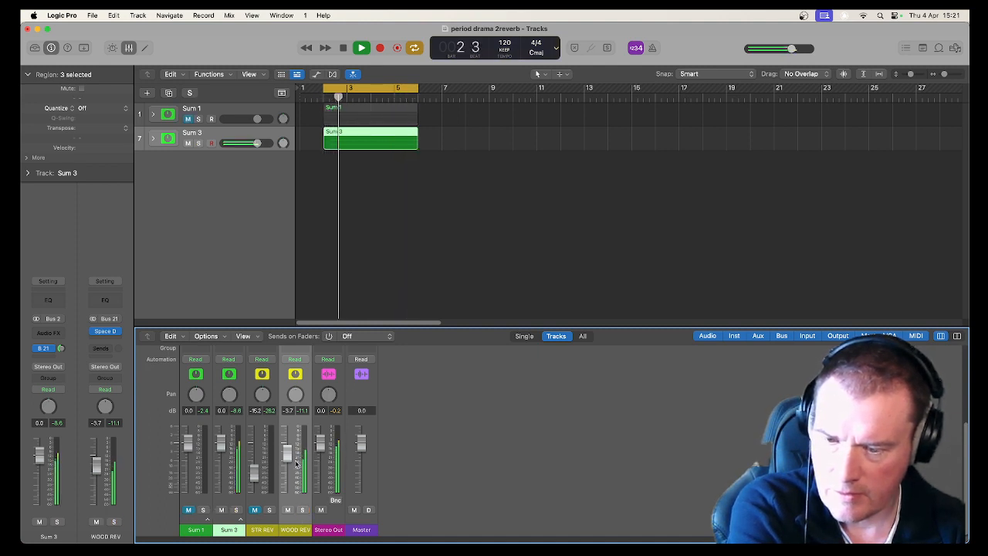
Lower the WOOD REV fader to -5.8 dB, unmute the Sum 1 track and replay the loop.
{"action": "mouse_move", "coordinate": [290, 455]}
{"action": "left_mouse_down"}
{"action": "mouse_move", "coordinate": [288, 492]}
{"action": "mouse_move", "coordinate": [287, 460]}
{"action": "left_mouse_up"}
{"action": "key", "text": "space"}
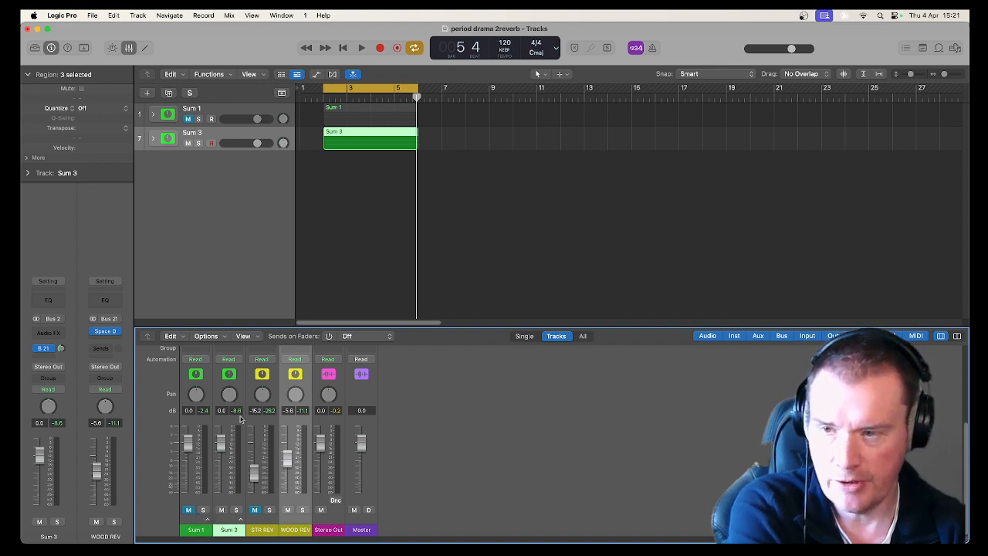
{"action": "left_click", "coordinate": [188, 119]}
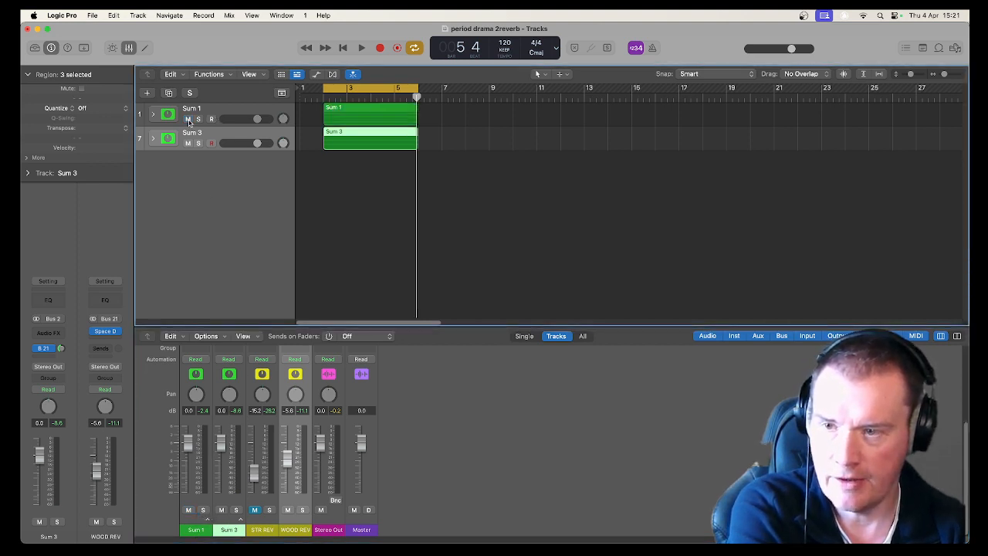
{"action": "key", "text": "space"}
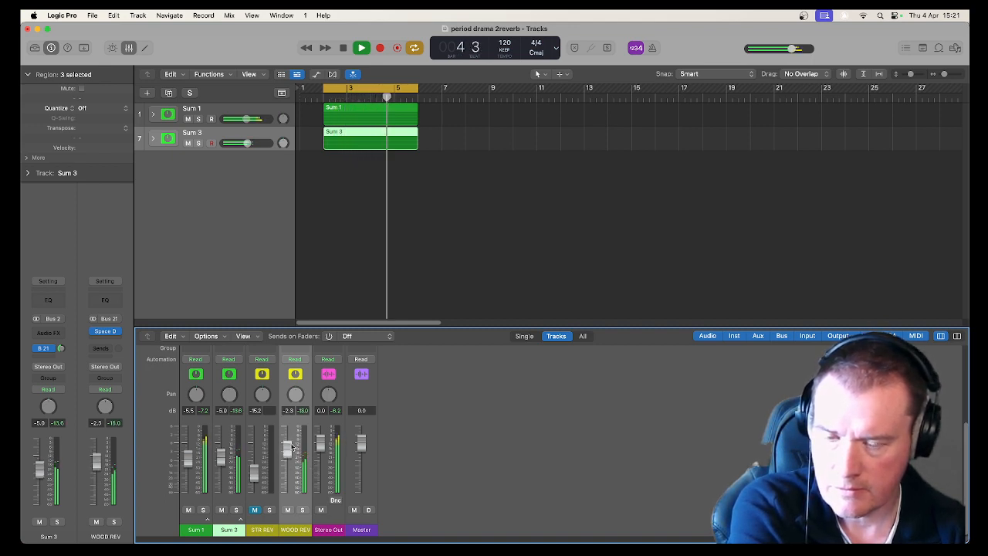
Load the 03.5s Large Hall preset from the Large Spaces halls into the WOOD REV Space Designer.
{"action": "scroll", "coordinate": [291, 448], "scroll_direction": "up", "scroll_amount": 3}
{"action": "key", "text": "space"}
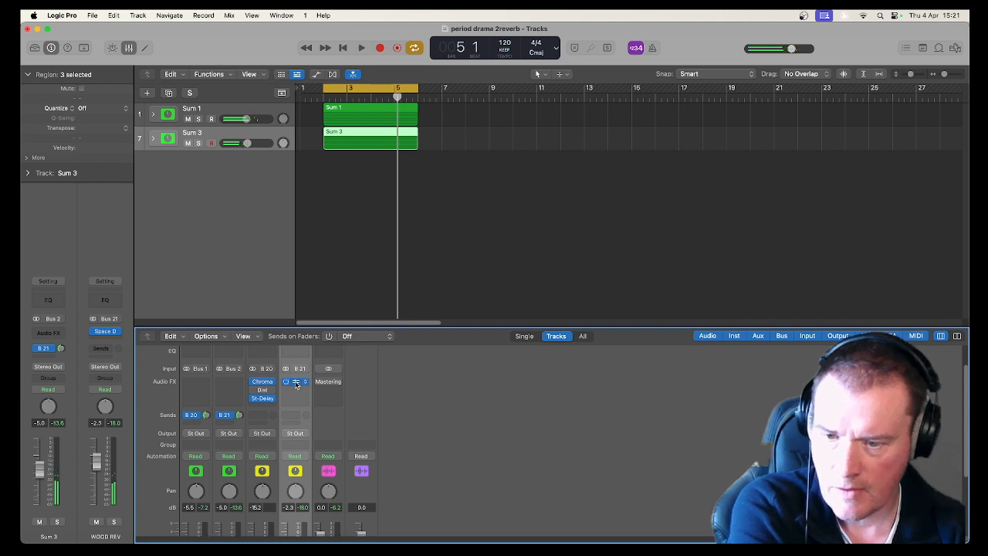
{"action": "left_click", "coordinate": [295, 384]}
{"action": "left_click", "coordinate": [422, 166]}
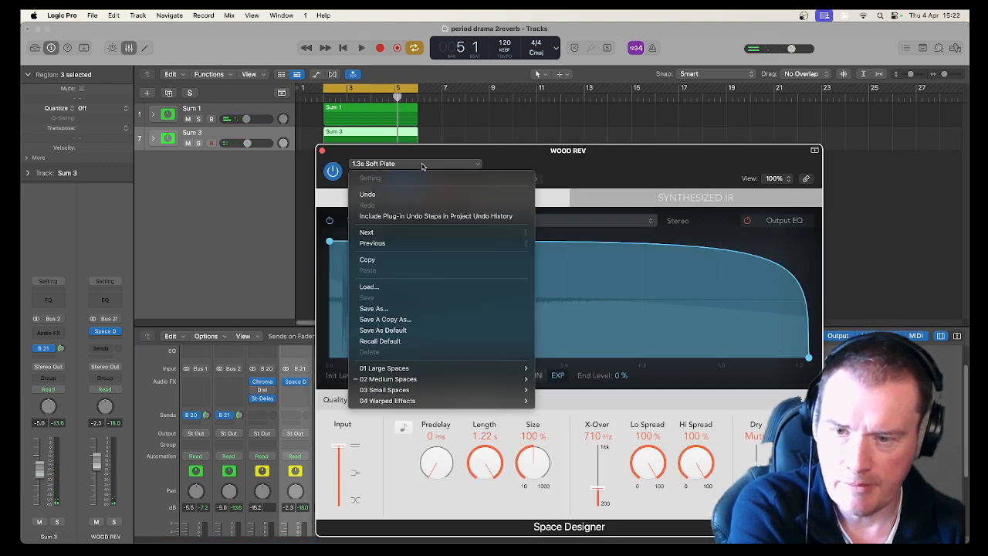
{"action": "mouse_move", "coordinate": [499, 371]}
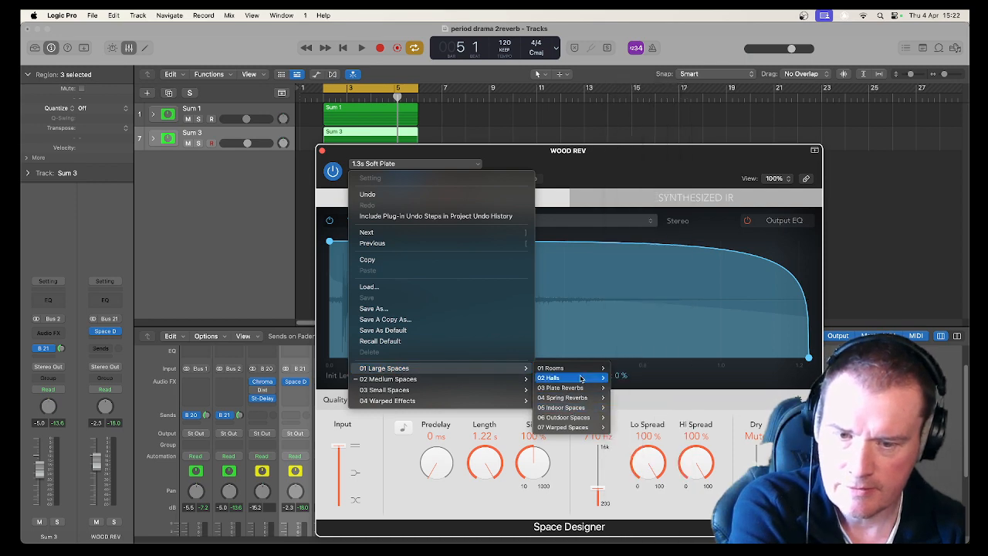
{"action": "mouse_move", "coordinate": [581, 378]}
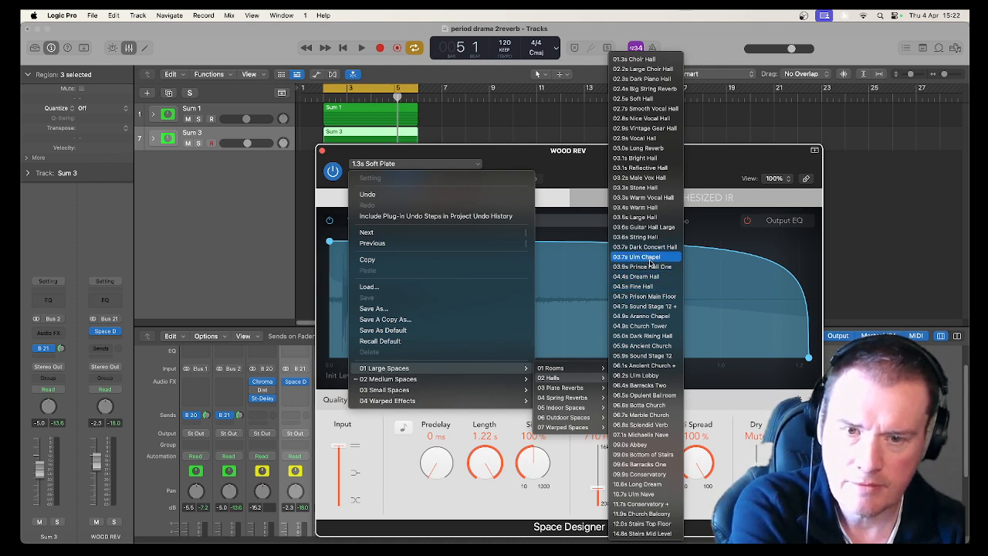
{"action": "left_click", "coordinate": [642, 217]}
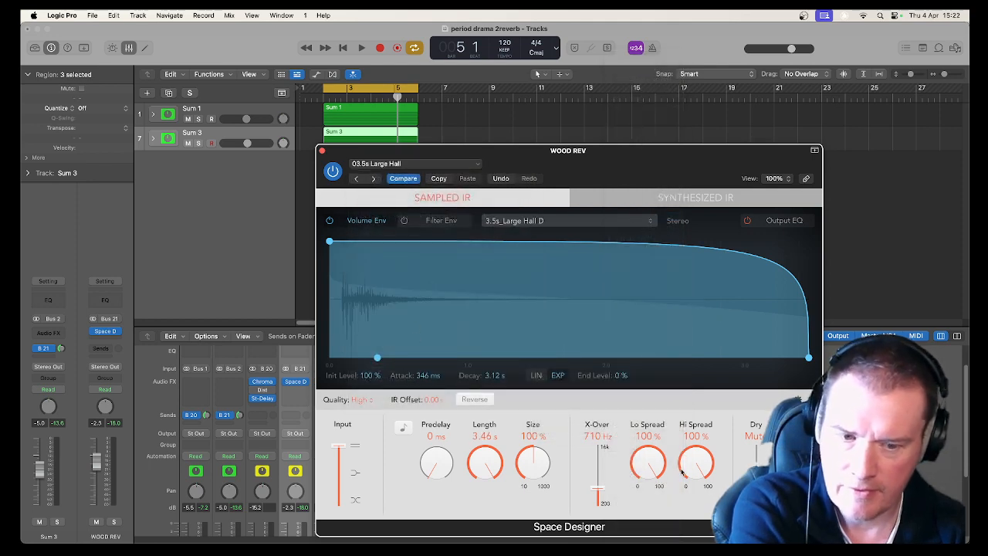
Close Space Designer and set the WOOD REV fader to -5.0 dB while the loop plays.
{"action": "key", "text": "space"}
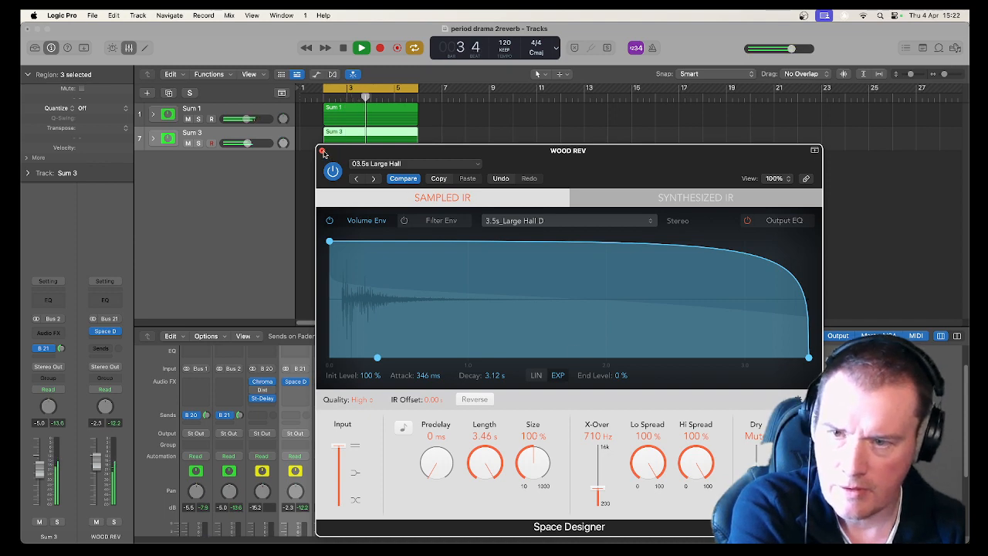
{"action": "left_click", "coordinate": [323, 152]}
{"action": "scroll", "coordinate": [293, 447], "scroll_direction": "down", "scroll_amount": 3}
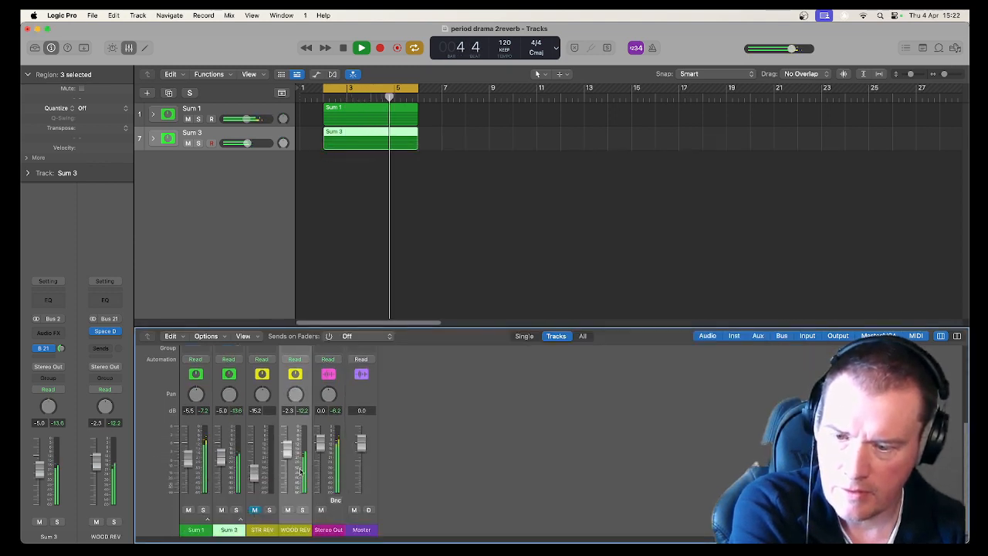
{"action": "mouse_move", "coordinate": [287, 449]}
{"action": "left_mouse_down"}
{"action": "mouse_move", "coordinate": [287, 425]}
{"action": "mouse_move", "coordinate": [288, 467]}
{"action": "mouse_move", "coordinate": [285, 459]}
{"action": "left_mouse_up"}
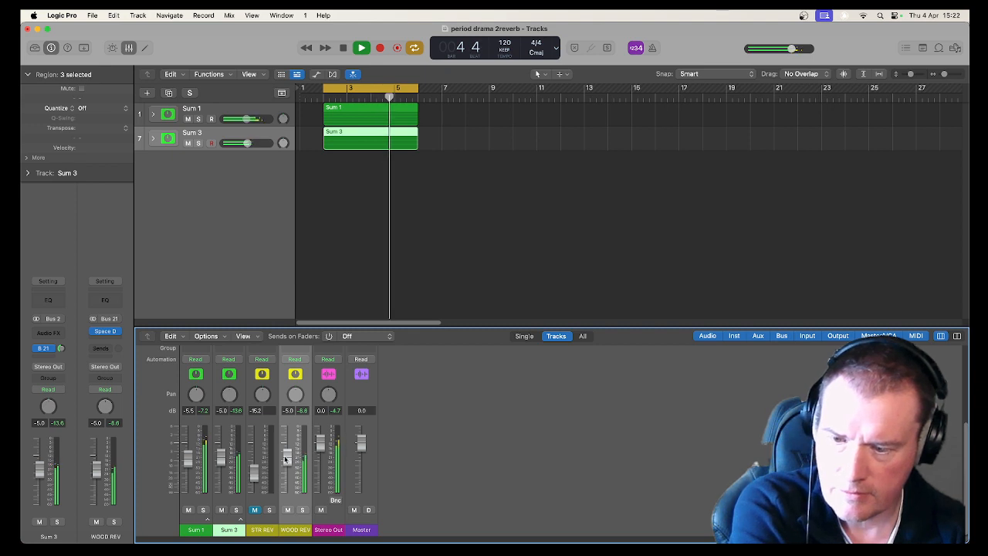
{"action": "key", "text": "space"}
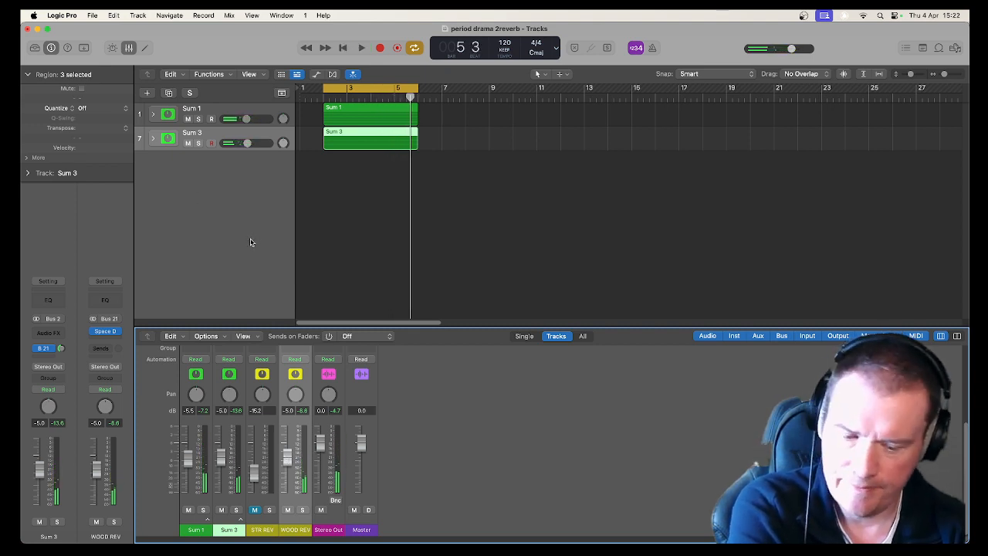
Switch the Sum 3 send destination to Bus 20 → STR REV and play the loop.
{"action": "scroll", "coordinate": [258, 402], "scroll_direction": "up", "scroll_amount": 5}
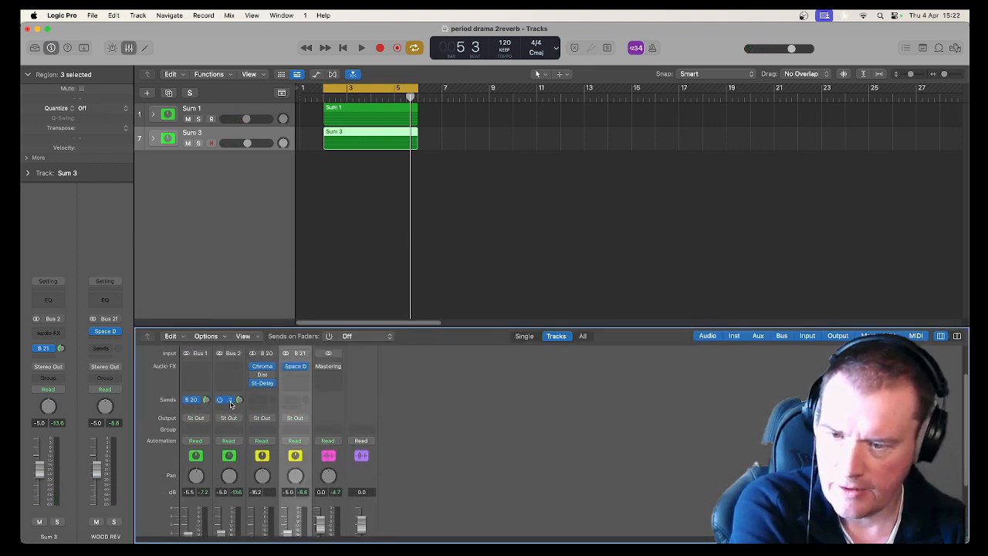
{"action": "left_click", "coordinate": [229, 401]}
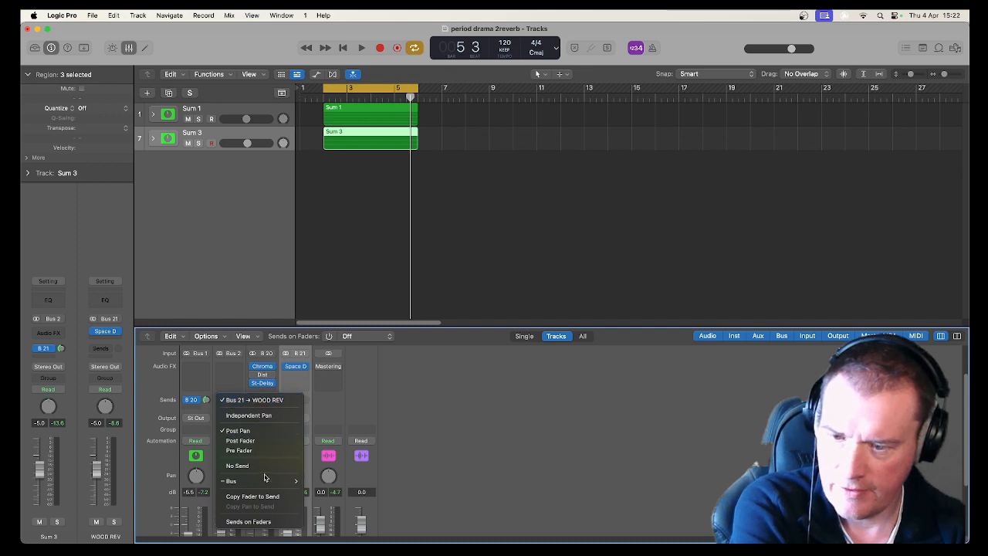
{"action": "mouse_move", "coordinate": [268, 481]}
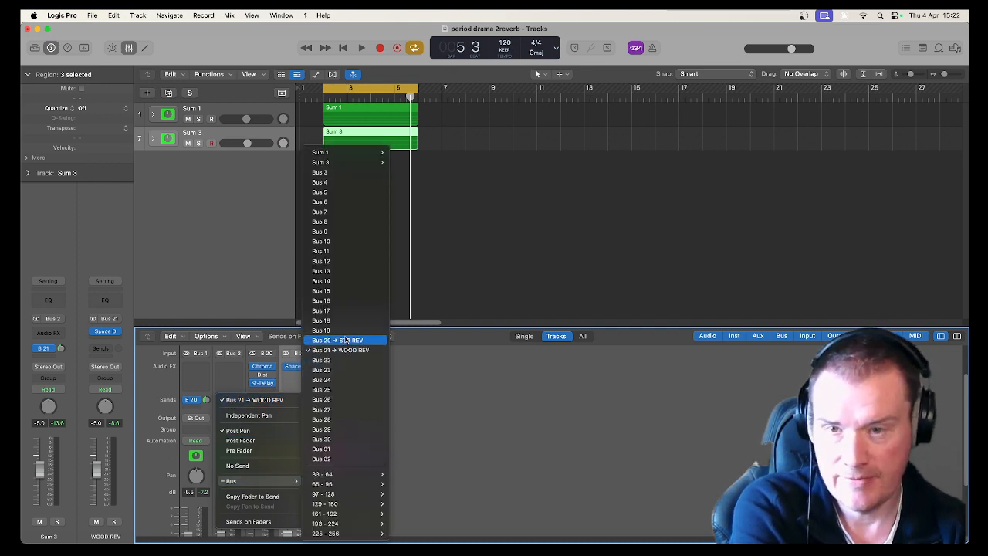
{"action": "left_click", "coordinate": [346, 339]}
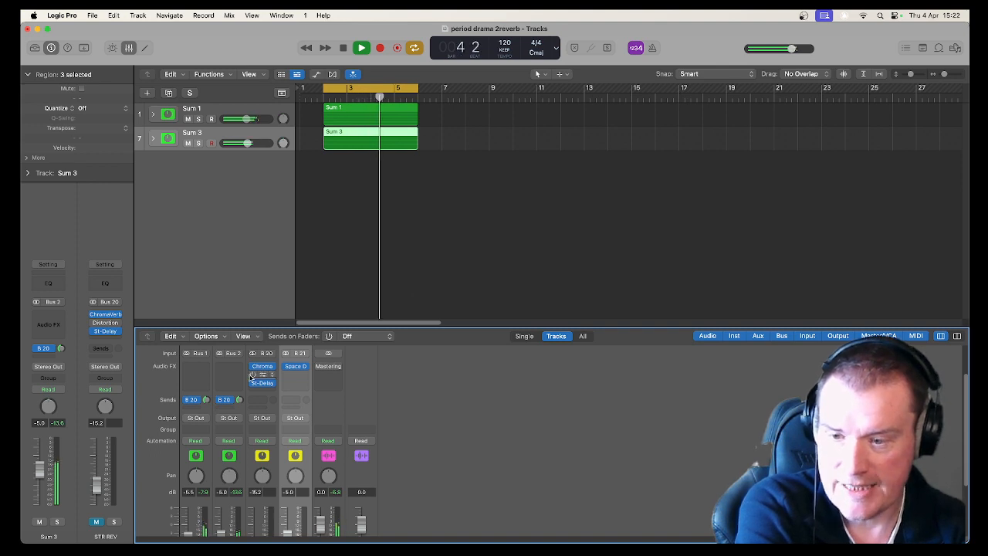
{"action": "key", "text": "space"}
Switch the Sum 3 send back to Bus 21 → WOOD REV.
{"action": "left_click", "coordinate": [229, 399]}
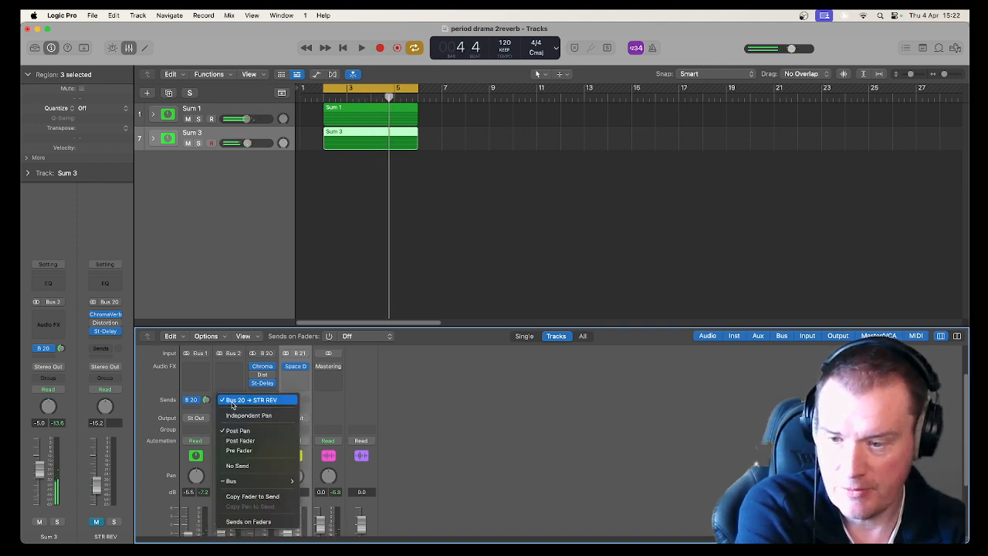
{"action": "mouse_move", "coordinate": [258, 481]}
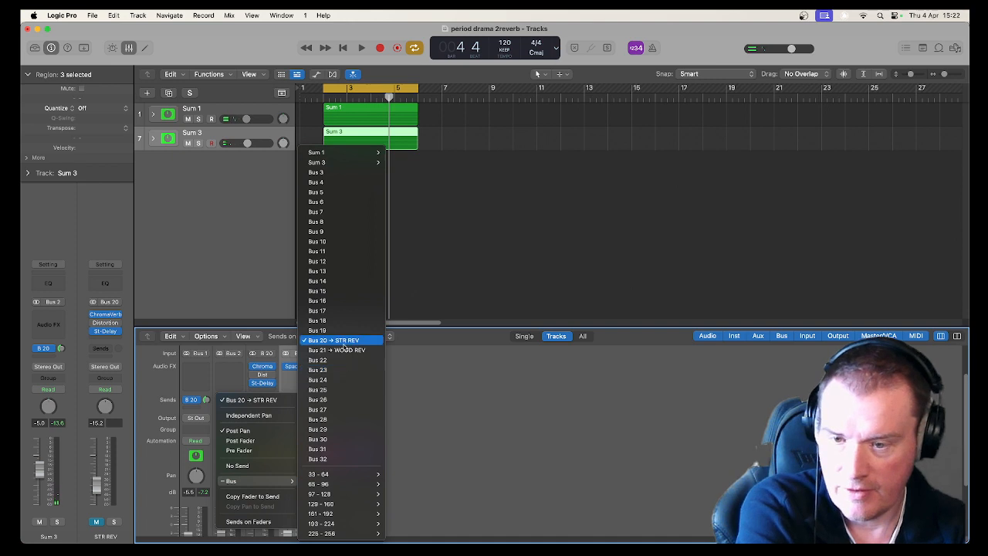
{"action": "left_click", "coordinate": [344, 350]}
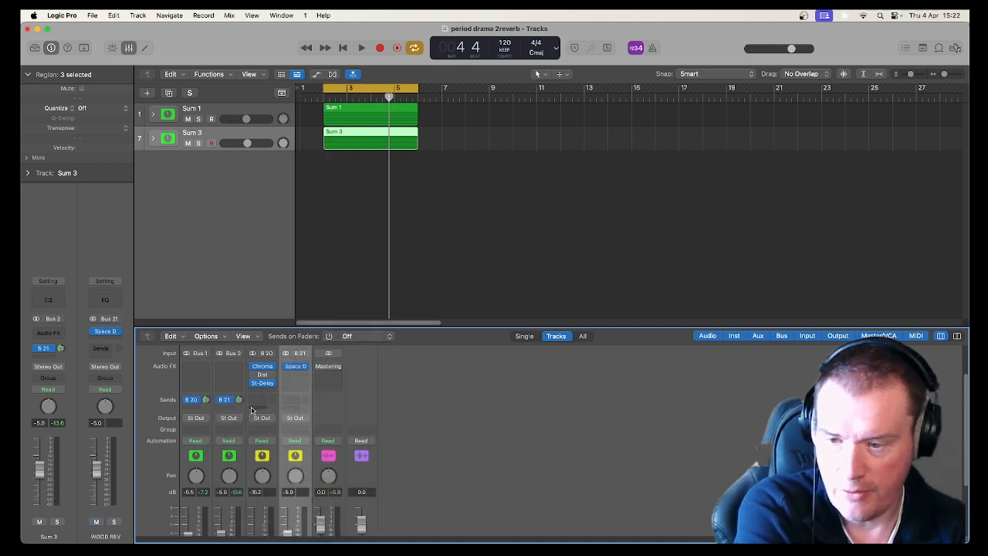
{"action": "scroll", "coordinate": [334, 479], "scroll_direction": "down", "scroll_amount": 3}
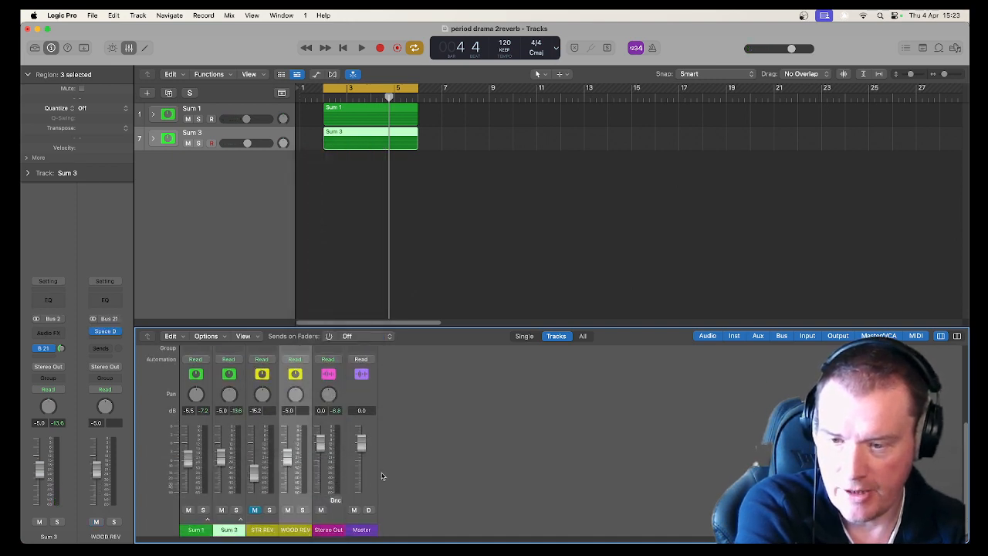
Insert a stereo Compressor on the WOOD REV channel after the Space Designer.
{"action": "scroll", "coordinate": [371, 458], "scroll_direction": "up", "scroll_amount": 3}
{"action": "key", "text": "space"}
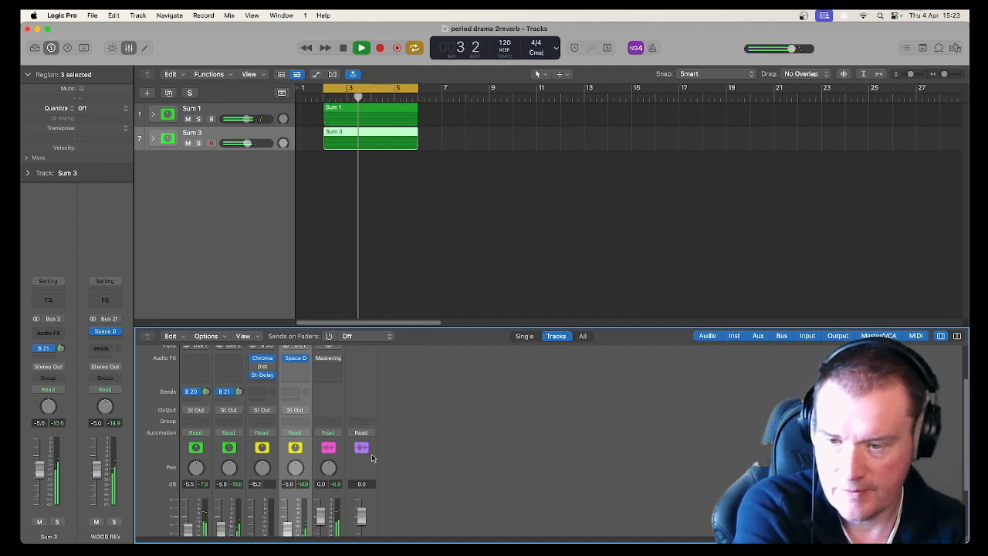
{"action": "key", "text": "space"}
{"action": "left_click", "coordinate": [298, 367]}
{"action": "mouse_move", "coordinate": [298, 367]}
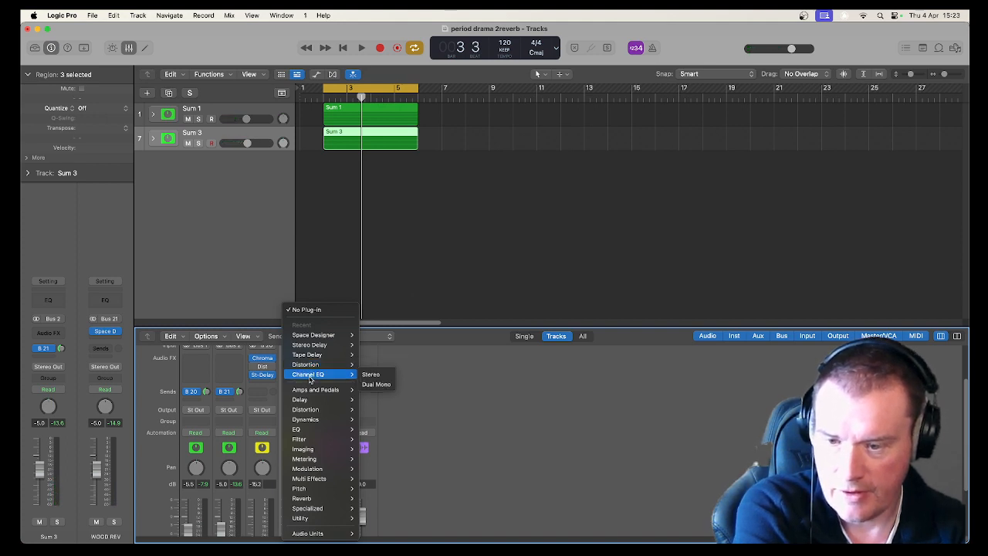
{"action": "mouse_move", "coordinate": [309, 419]}
{"action": "mouse_move", "coordinate": [388, 430]}
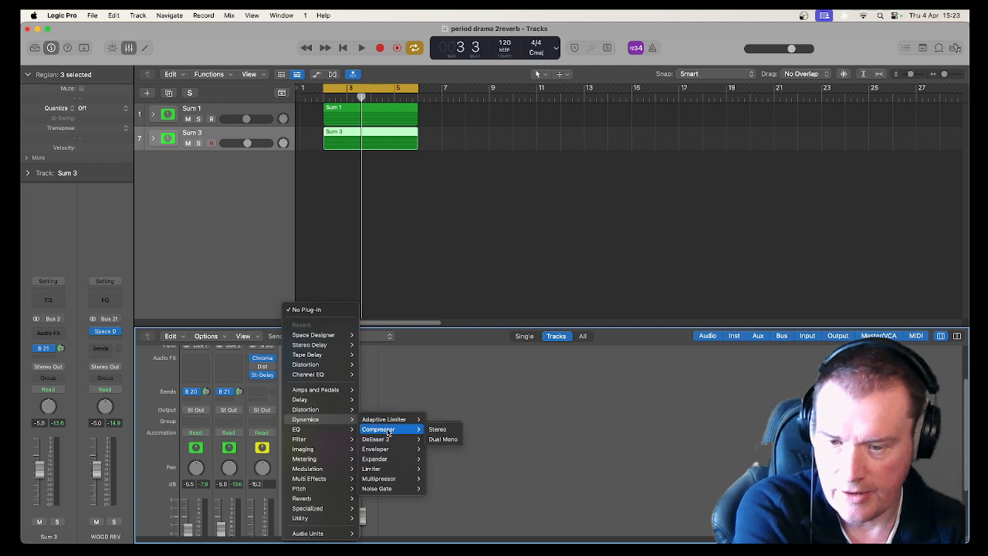
{"action": "left_click", "coordinate": [437, 429]}
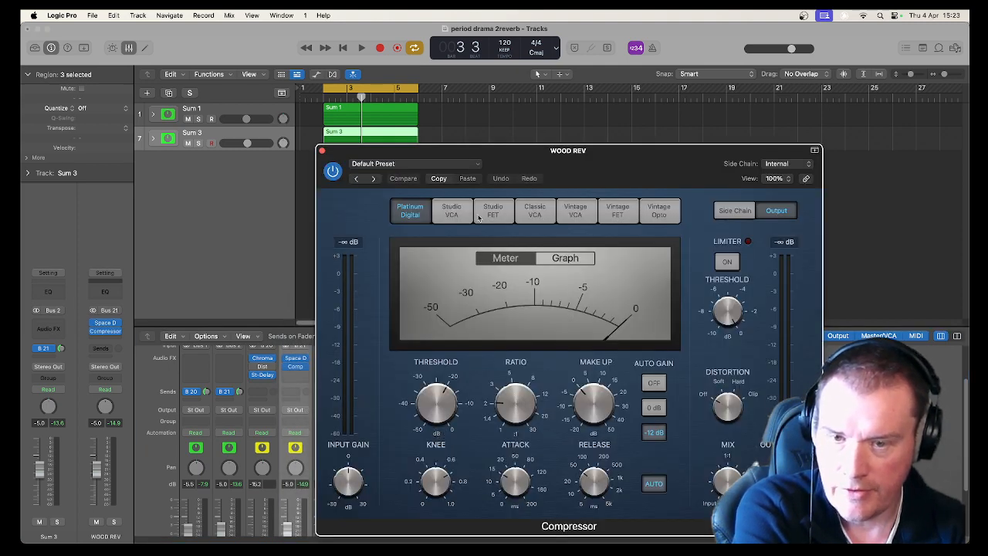
Switch the compressor to the Studio FET model and adjust its attack.
{"action": "left_click", "coordinate": [477, 218]}
{"action": "left_click", "coordinate": [452, 212]}
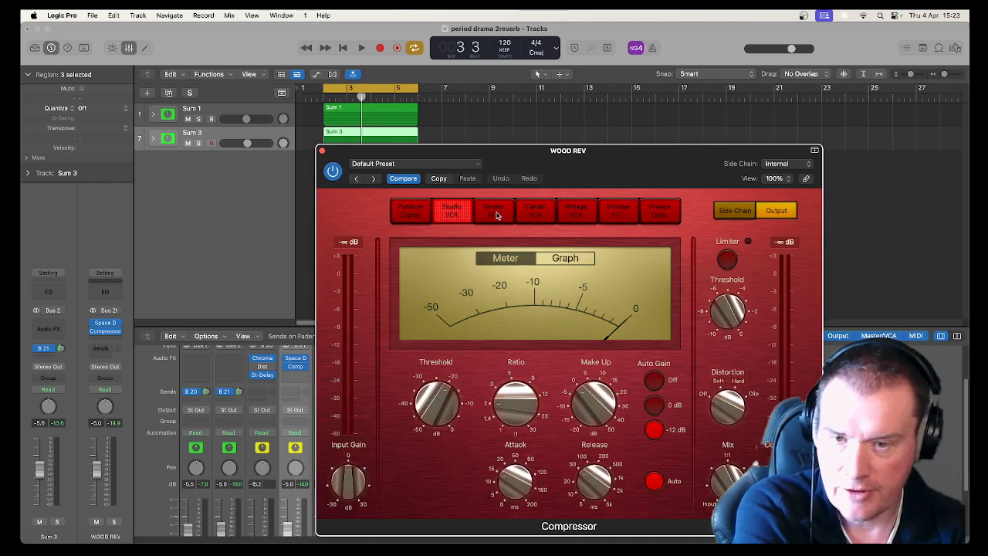
{"action": "left_click", "coordinate": [494, 211]}
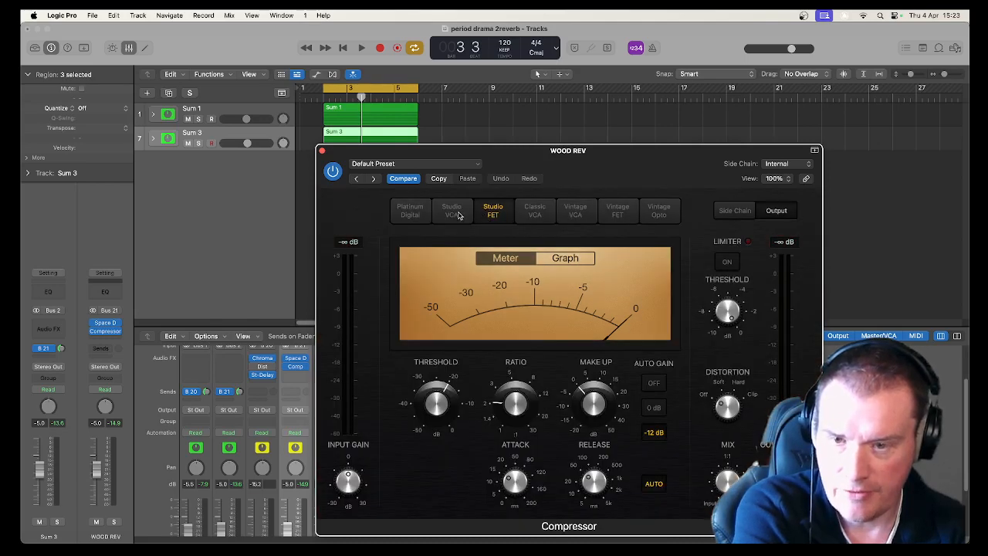
{"action": "mouse_move", "coordinate": [415, 418]}
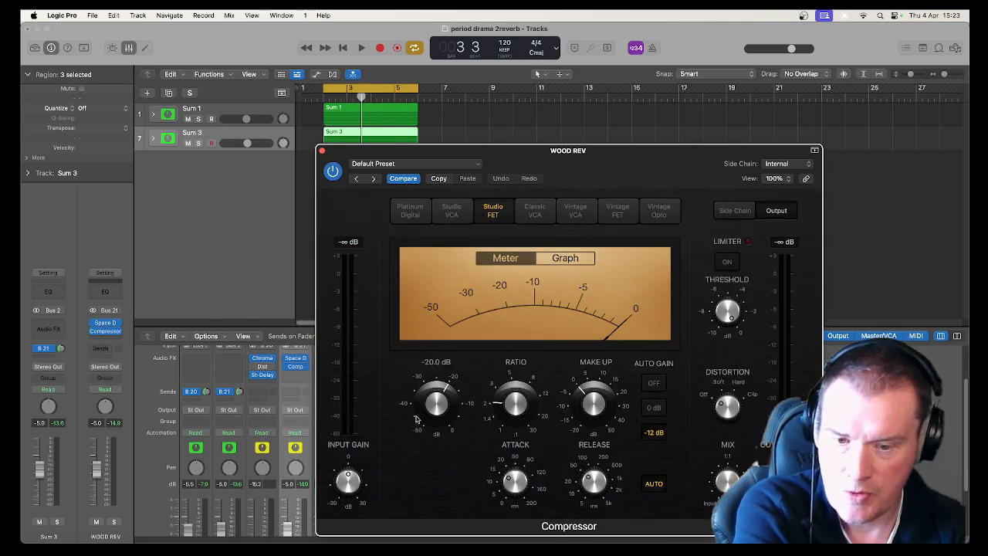
{"action": "mouse_move", "coordinate": [523, 486]}
{"action": "left_click_drag", "start_coordinate": [516, 491], "coordinate": [519, 507]}
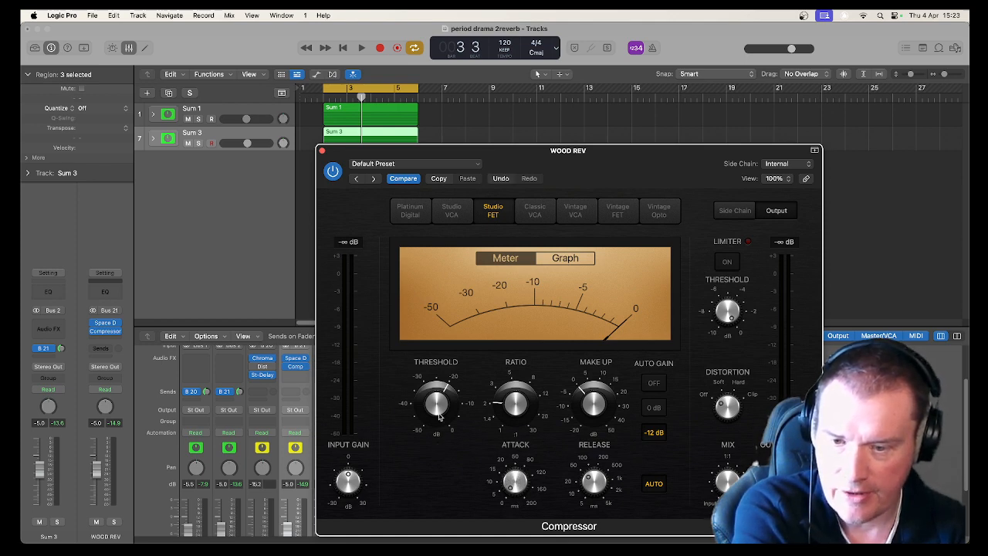
Set the compressor threshold to -29.5 dB while the loop plays.
{"action": "mouse_move", "coordinate": [437, 410]}
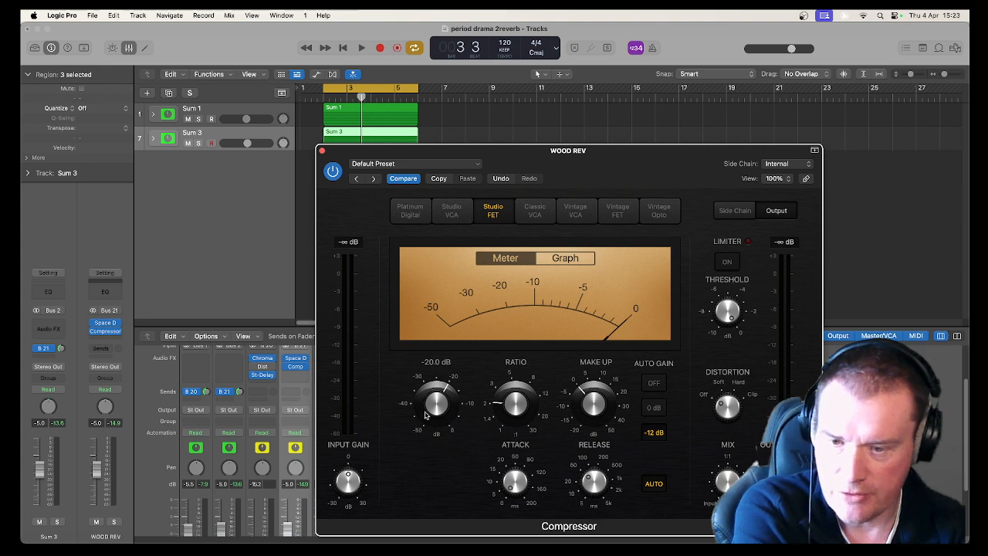
{"action": "left_click_drag", "start_coordinate": [422, 155], "coordinate": [524, 113]}
{"action": "key", "text": "space"}
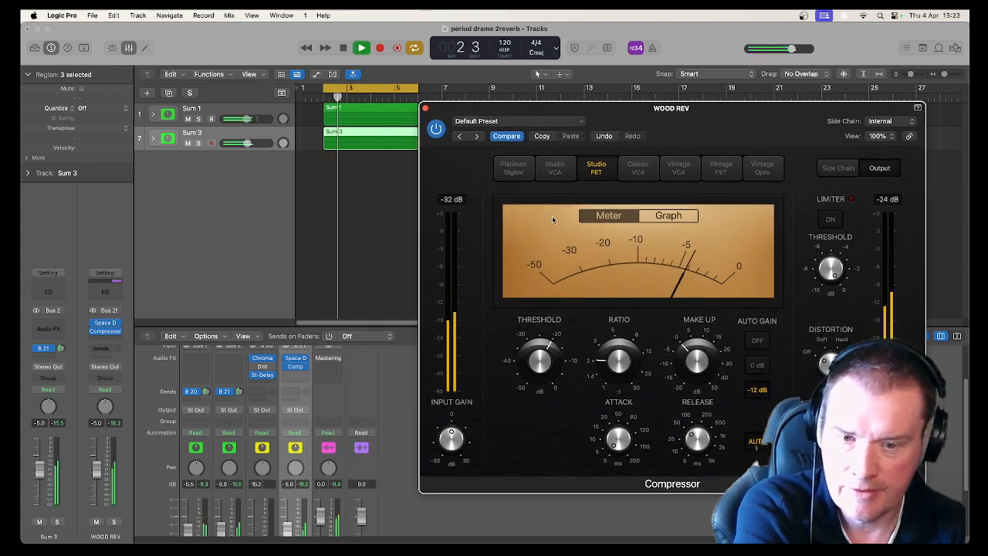
{"action": "mouse_move", "coordinate": [553, 349]}
{"action": "left_click_drag", "start_coordinate": [552, 349], "coordinate": [544, 393]}
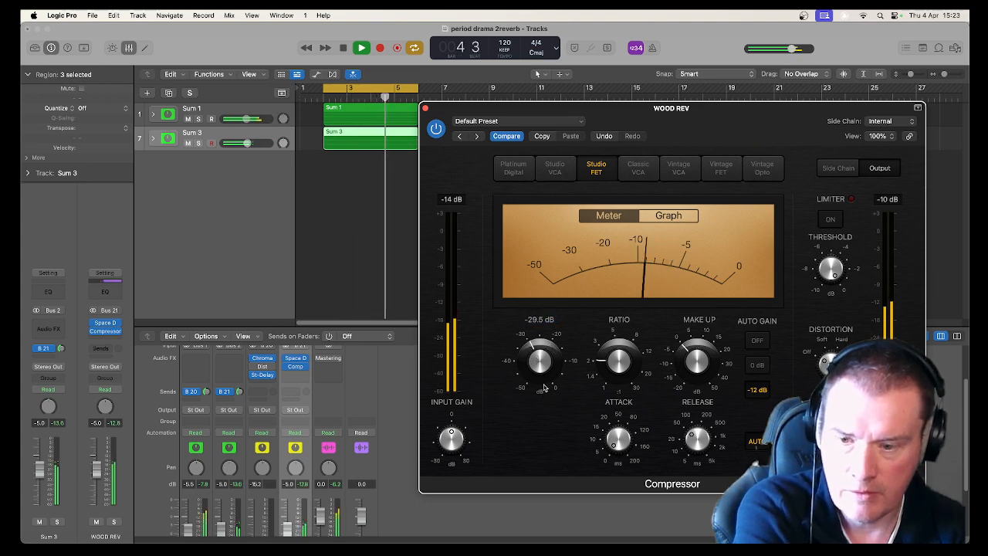
{"action": "scroll", "coordinate": [360, 384], "scroll_direction": "down", "scroll_amount": 3}
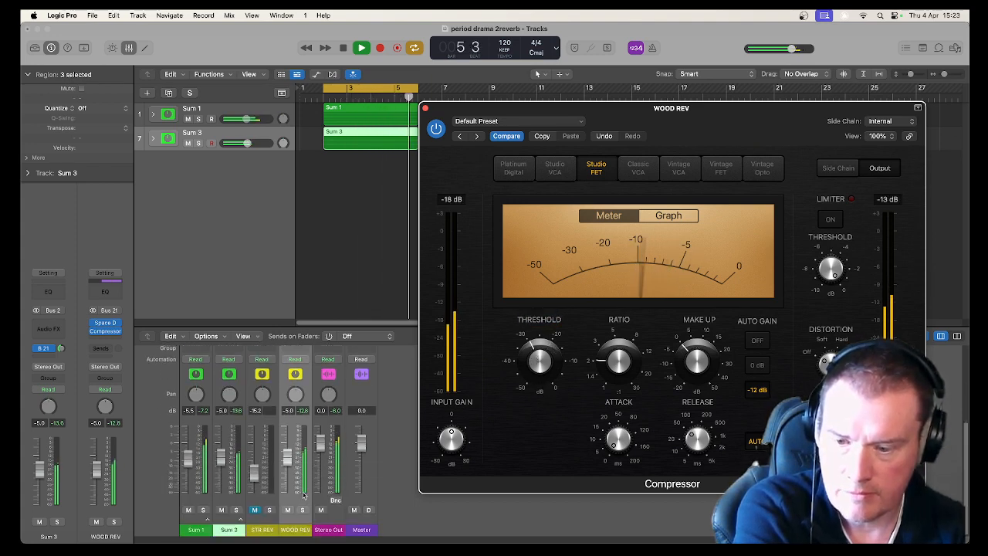
{"action": "key", "text": "space"}
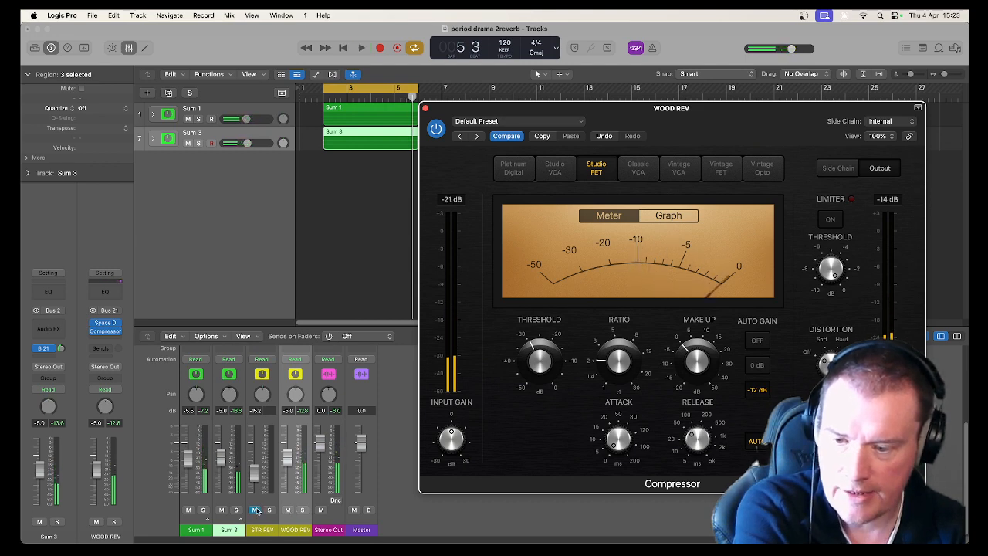
Compare the loop with the WOOD REV channel muted.
{"action": "left_click", "coordinate": [287, 511]}
{"action": "key", "text": "space"}
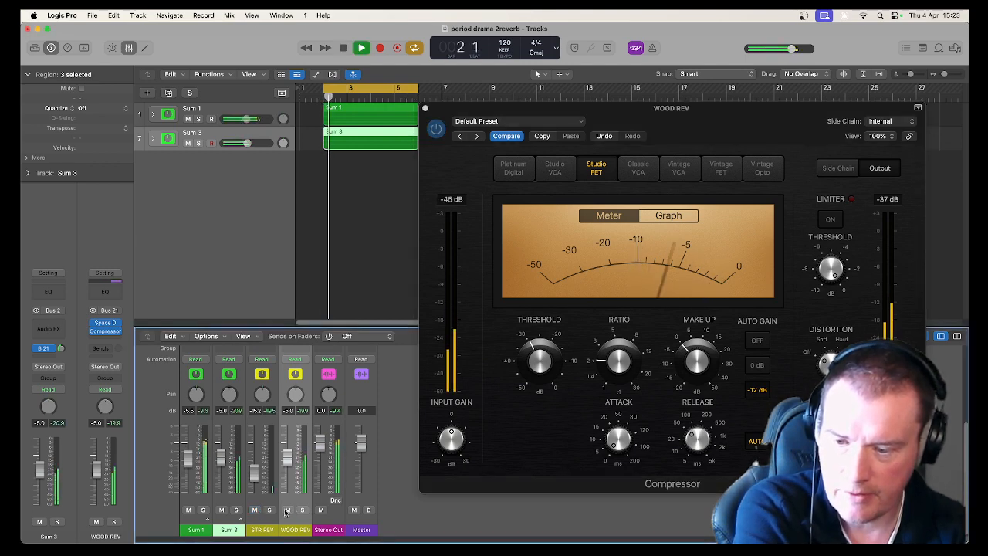
{"action": "key", "text": "space"}
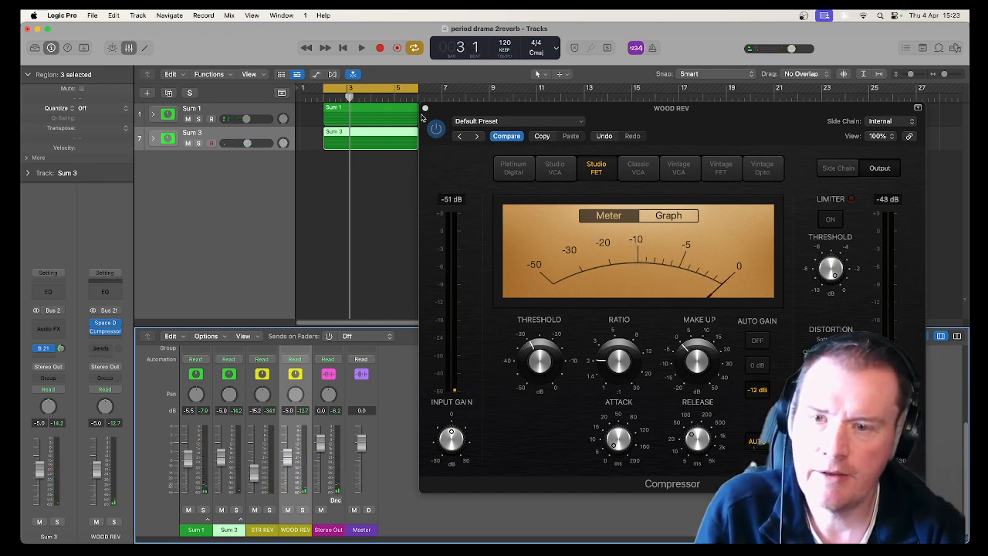
Close the compressor and mute the Sum 1 and Sum 3 tracks.
{"action": "left_click", "coordinate": [424, 108]}
{"action": "left_click", "coordinate": [209, 223]}
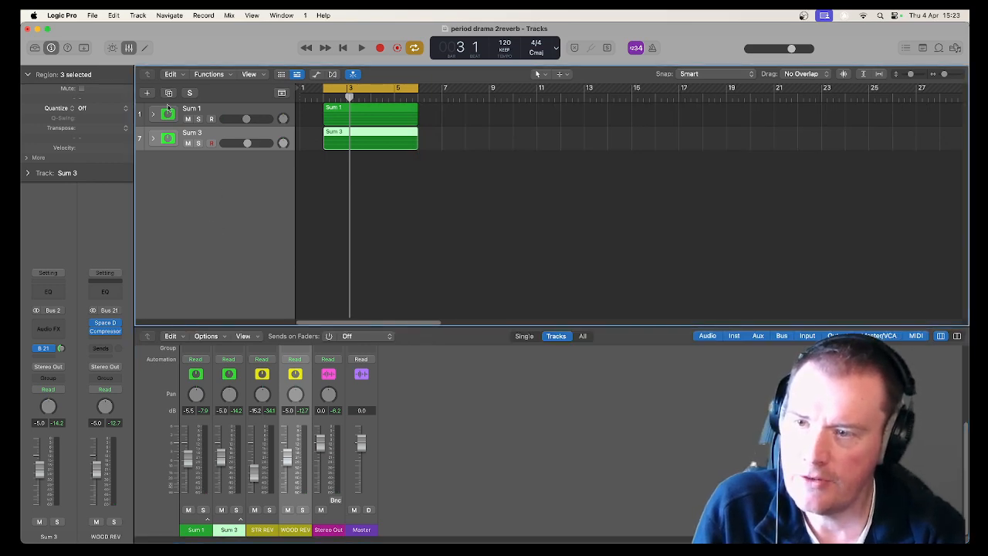
{"action": "left_click", "coordinate": [187, 120]}
{"action": "left_click", "coordinate": [188, 142]}
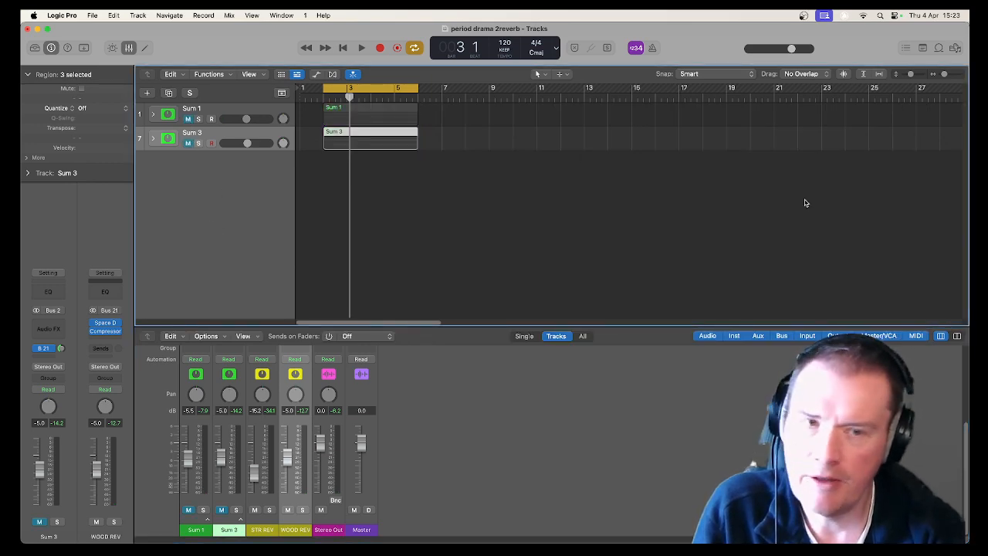
Browse Acoustic Guitar loops and add Contrails Acoustic Guitar as a new track, then play it.
{"action": "left_click", "coordinate": [939, 48]}
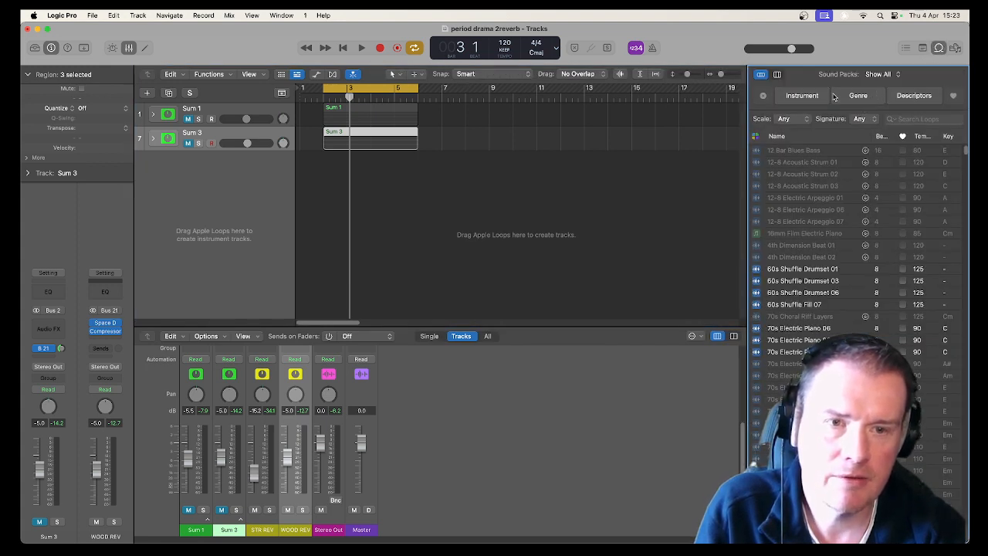
{"action": "left_click", "coordinate": [830, 96]}
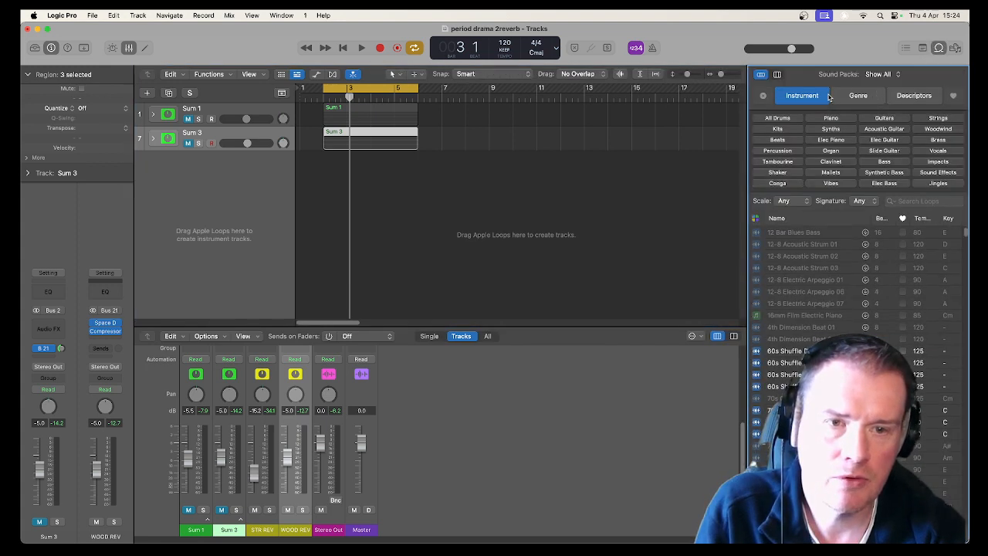
{"action": "left_click", "coordinate": [882, 129]}
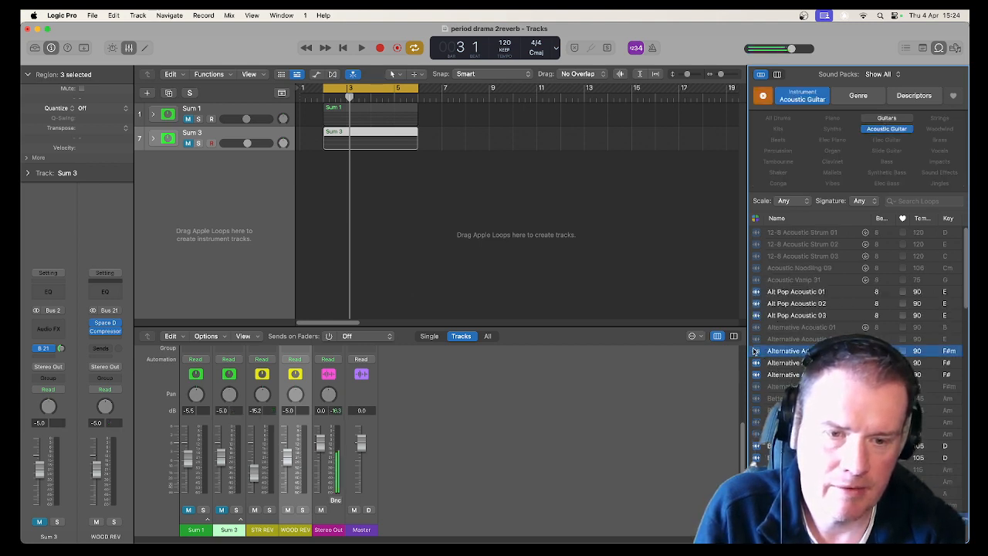
{"action": "left_click", "coordinate": [754, 293]}
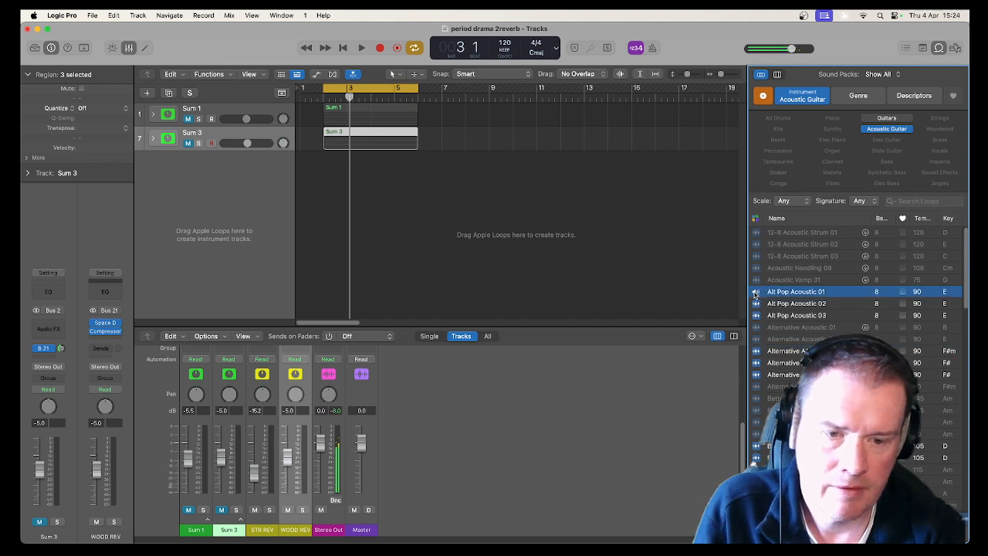
{"action": "scroll", "coordinate": [774, 346], "scroll_direction": "down", "scroll_amount": 5}
{"action": "left_click", "coordinate": [757, 335]}
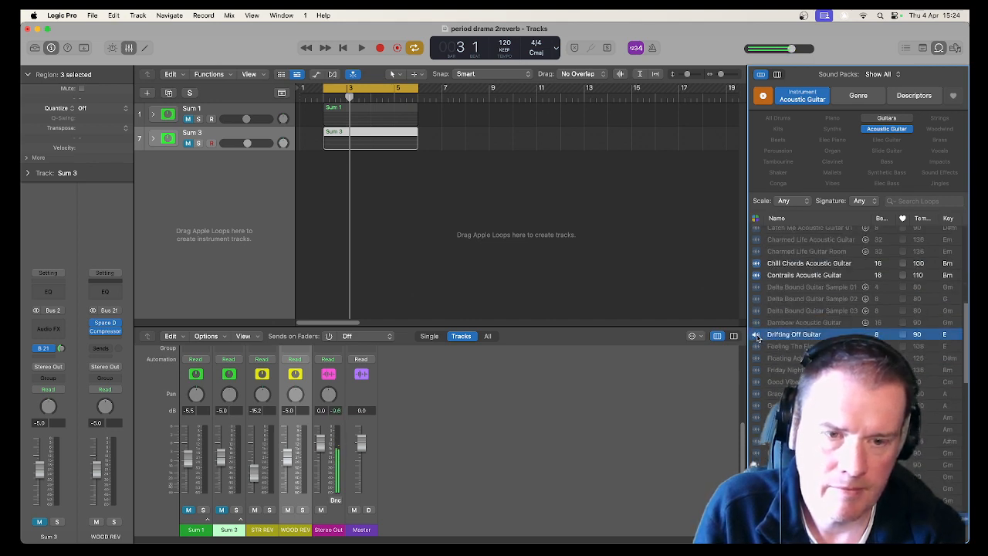
{"action": "left_click", "coordinate": [757, 263]}
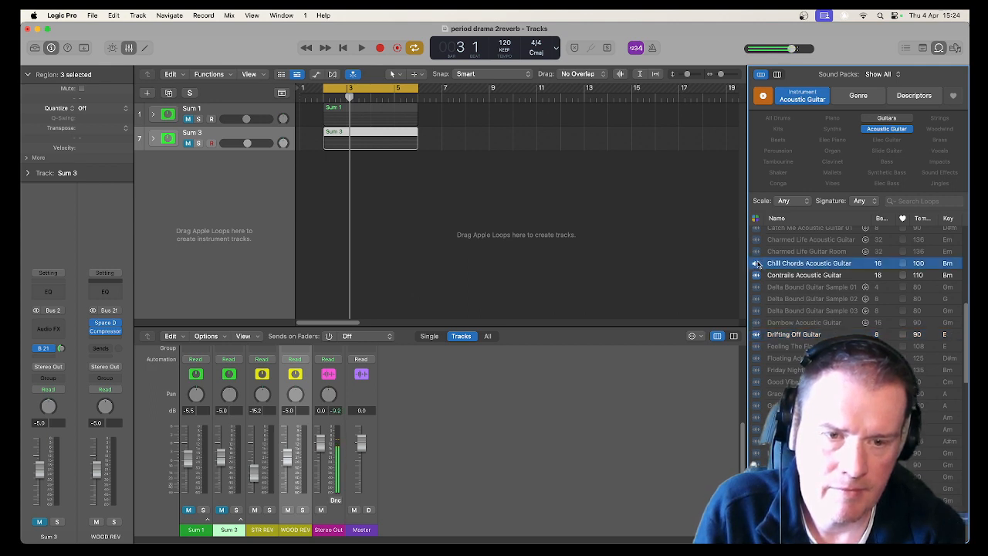
{"action": "left_click", "coordinate": [756, 275]}
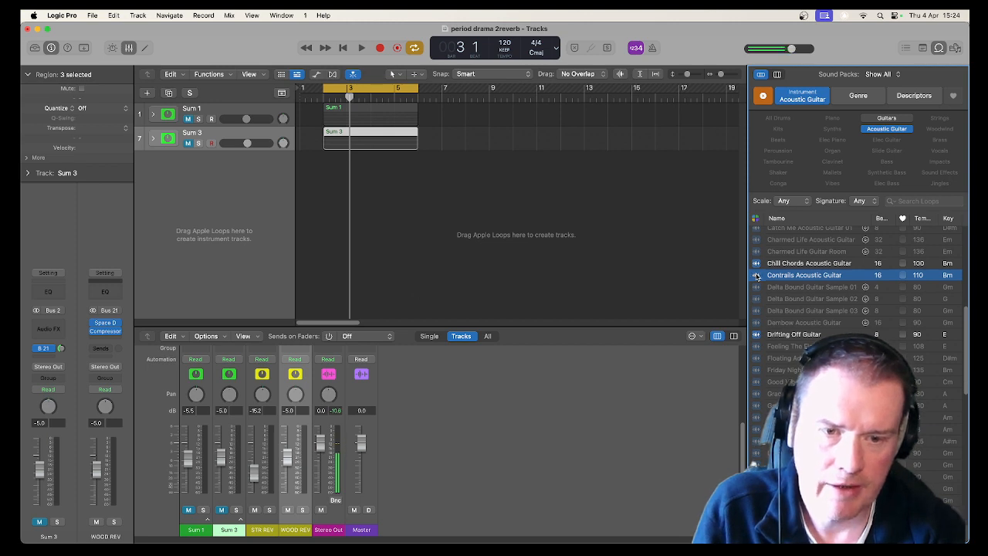
{"action": "left_click_drag", "start_coordinate": [756, 276], "coordinate": [323, 211]}
{"action": "key", "text": "space"}
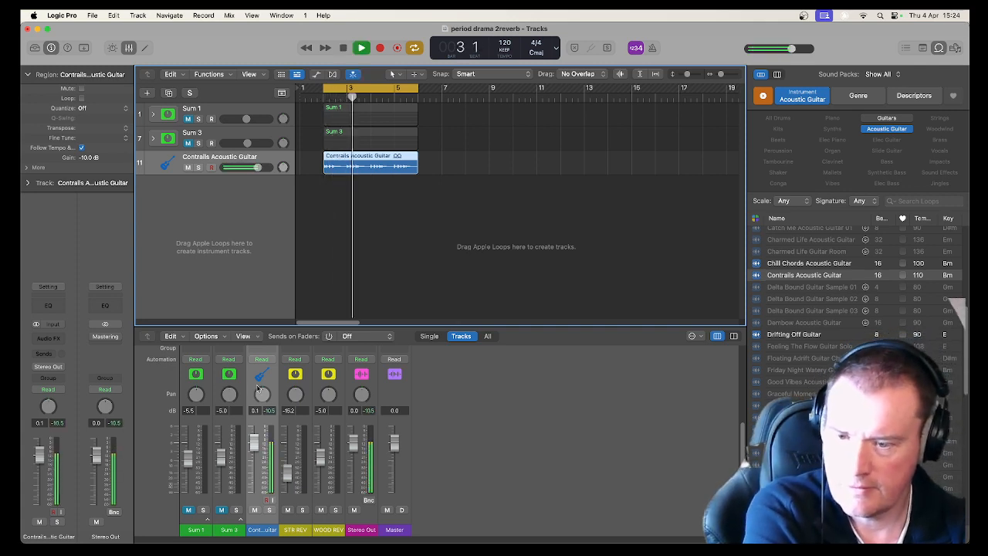
Add a send from the Contrails Acoustic Guitar track to Bus 22.
{"action": "scroll", "coordinate": [258, 388], "scroll_direction": "up", "scroll_amount": 3}
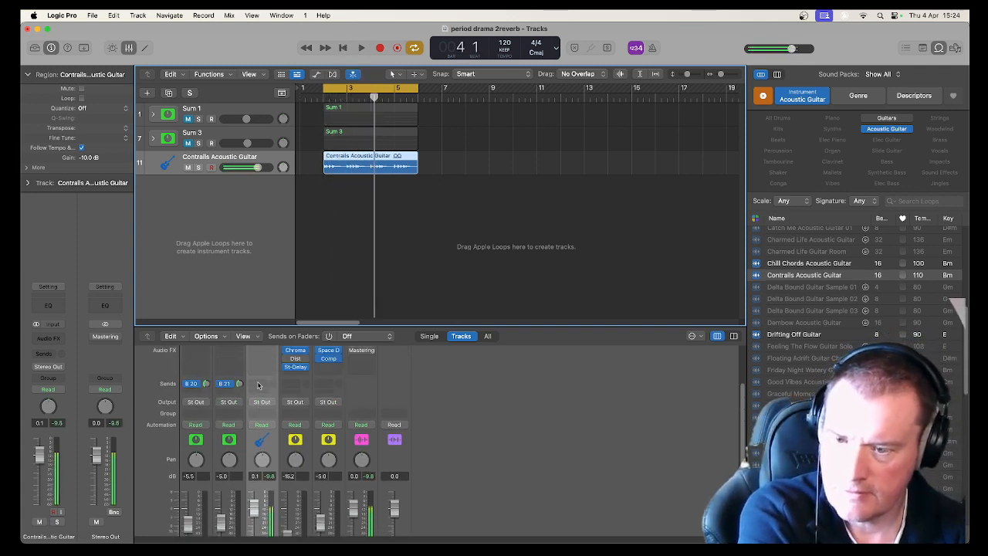
{"action": "left_click", "coordinate": [260, 384]}
{"action": "mouse_move", "coordinate": [305, 399]}
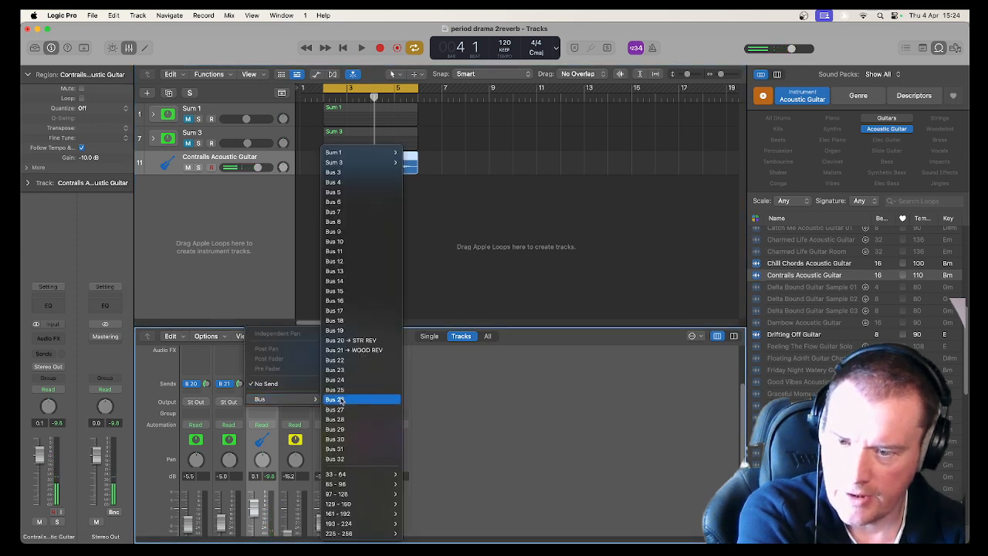
{"action": "left_click", "coordinate": [336, 360]}
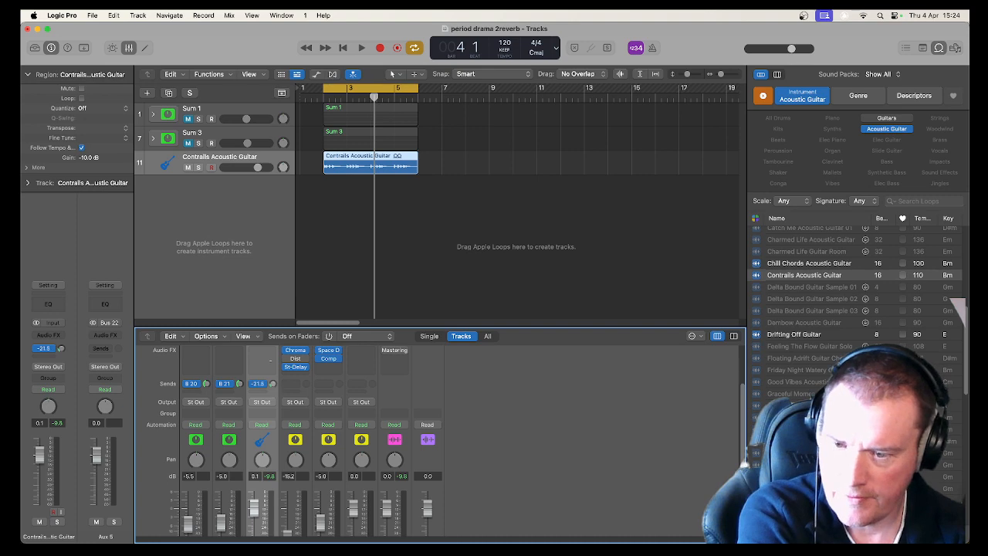
Rename the new Bus 22 aux channel to GUIT REV.
{"action": "scroll", "coordinate": [337, 434], "scroll_direction": "down", "scroll_amount": 3}
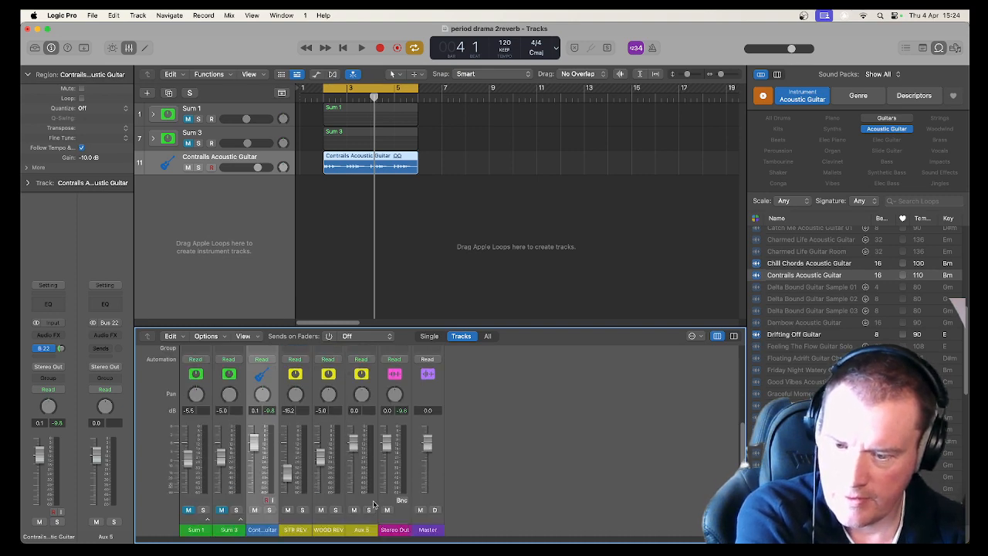
{"action": "double_click", "coordinate": [362, 529]}
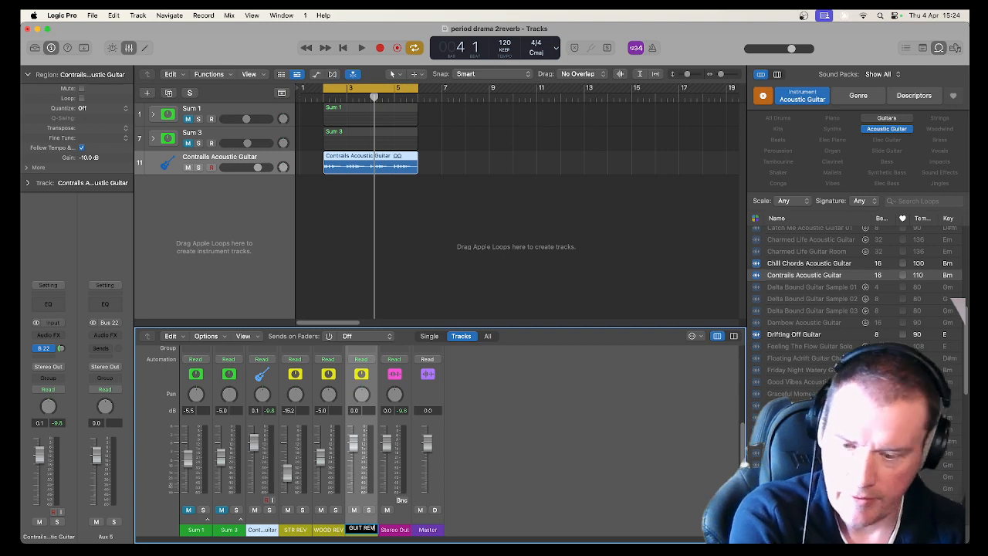
{"action": "key", "text": "Return"}
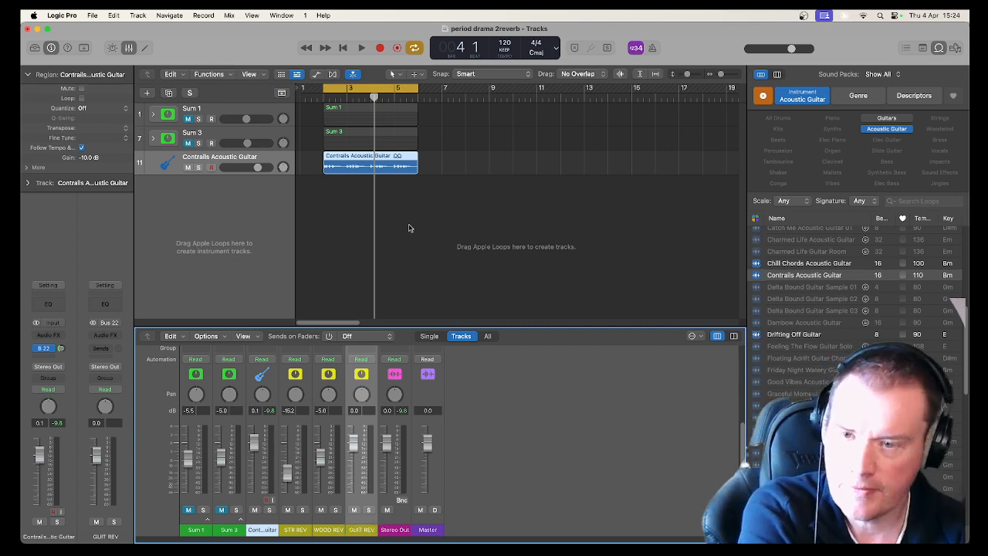
Play the loop and set the guitar's Bus 22 send level to about -6.6 dB.
{"action": "scroll", "coordinate": [381, 394], "scroll_direction": "up", "scroll_amount": 3}
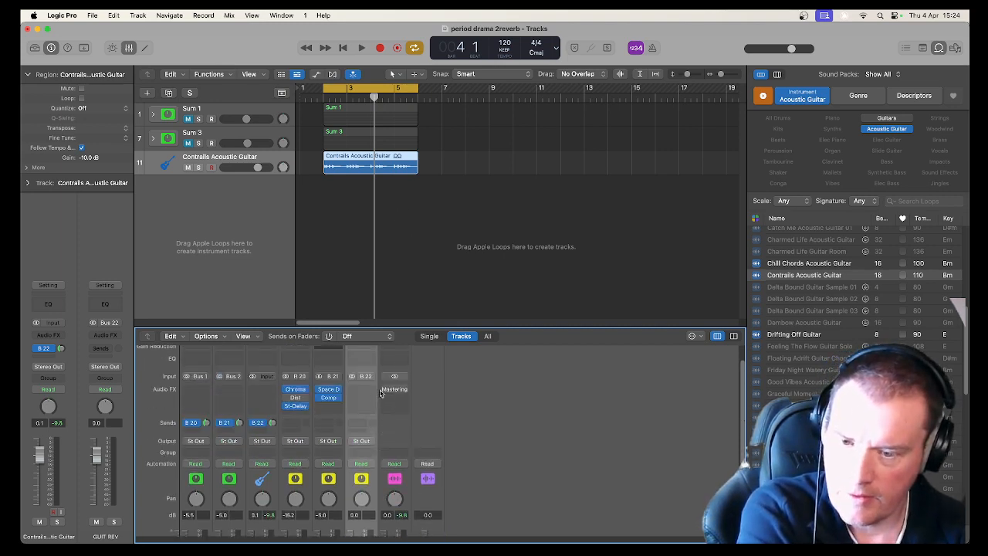
{"action": "key", "text": "space"}
{"action": "scroll", "coordinate": [378, 417], "scroll_direction": "down", "scroll_amount": 3}
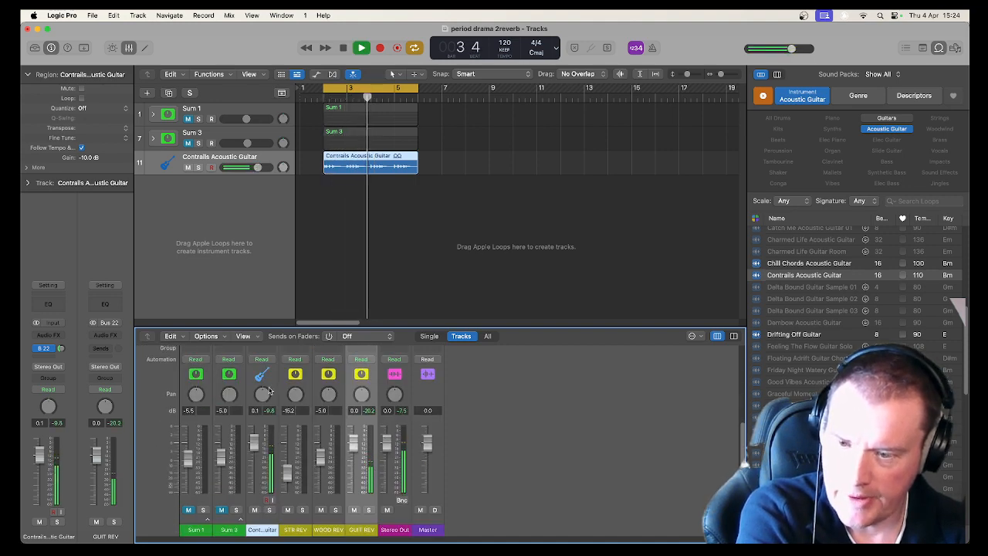
{"action": "scroll", "coordinate": [269, 391], "scroll_direction": "up", "scroll_amount": 2}
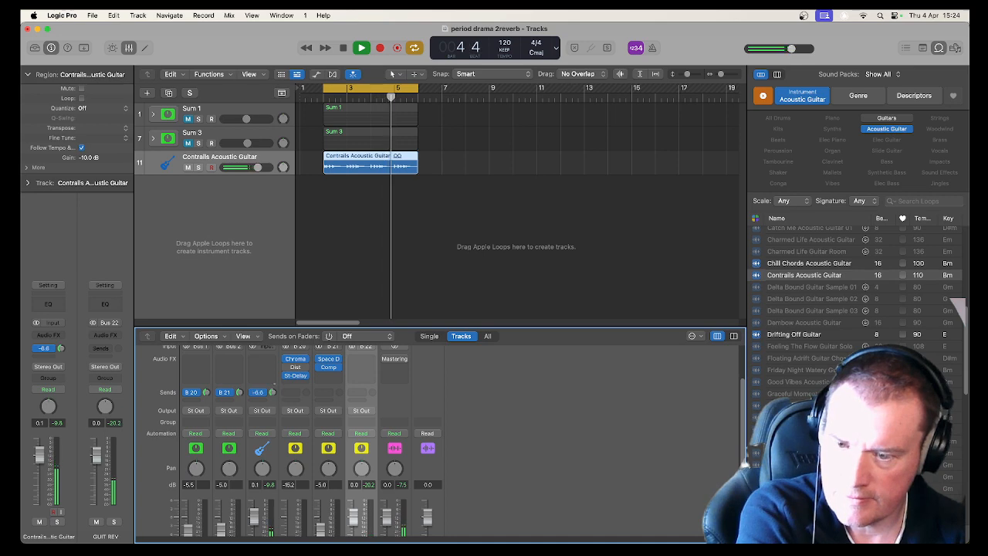
{"action": "scroll", "coordinate": [420, 429], "scroll_direction": "down", "scroll_amount": 2}
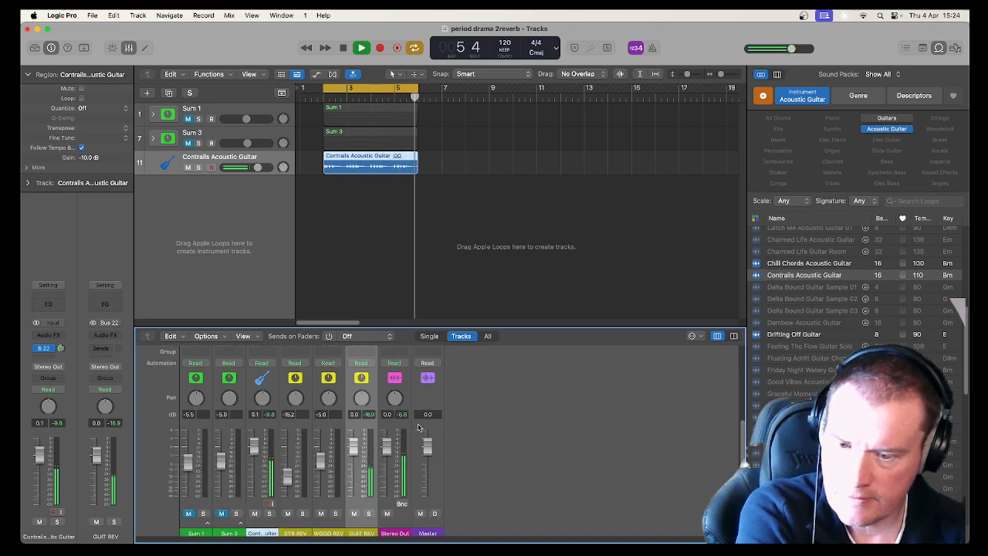
Stop playback and insert a stereo Space Designer reverb plug-in on the GUIT REV aux channel.
{"action": "scroll", "coordinate": [418, 427], "scroll_direction": "up", "scroll_amount": 2}
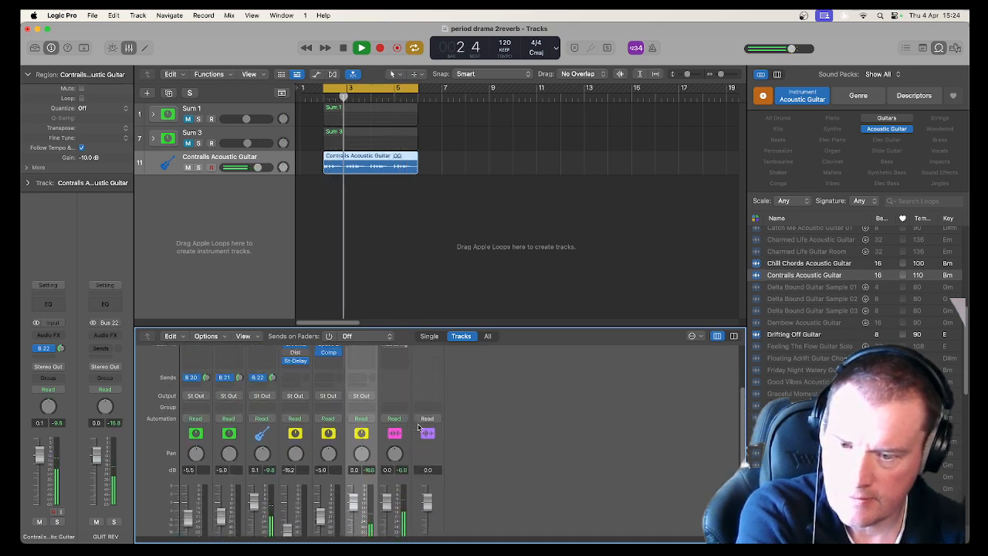
{"action": "key", "text": "space"}
{"action": "scroll", "coordinate": [419, 427], "scroll_direction": "up", "scroll_amount": 2}
{"action": "left_click", "coordinate": [361, 405]}
{"action": "mouse_move", "coordinate": [358, 410]}
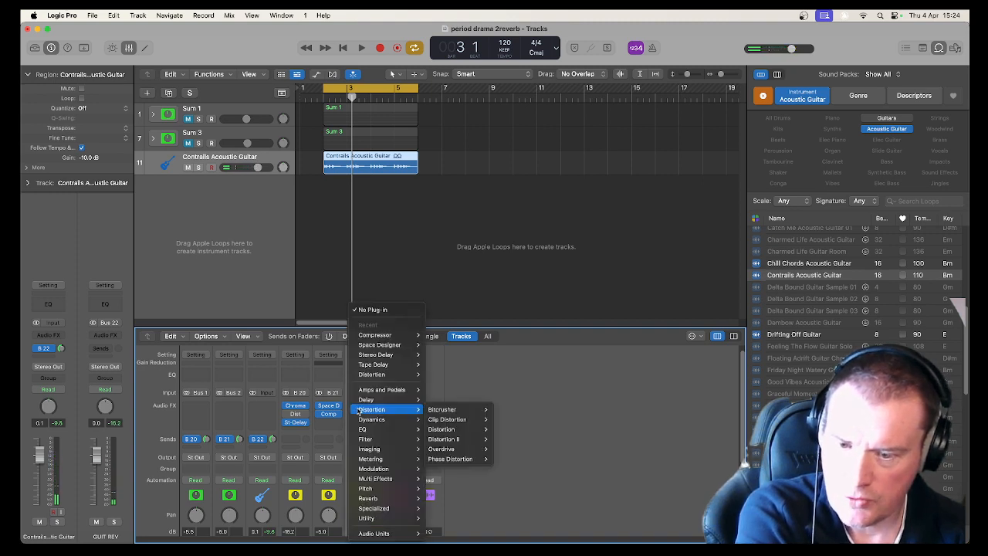
{"action": "mouse_move", "coordinate": [395, 503]}
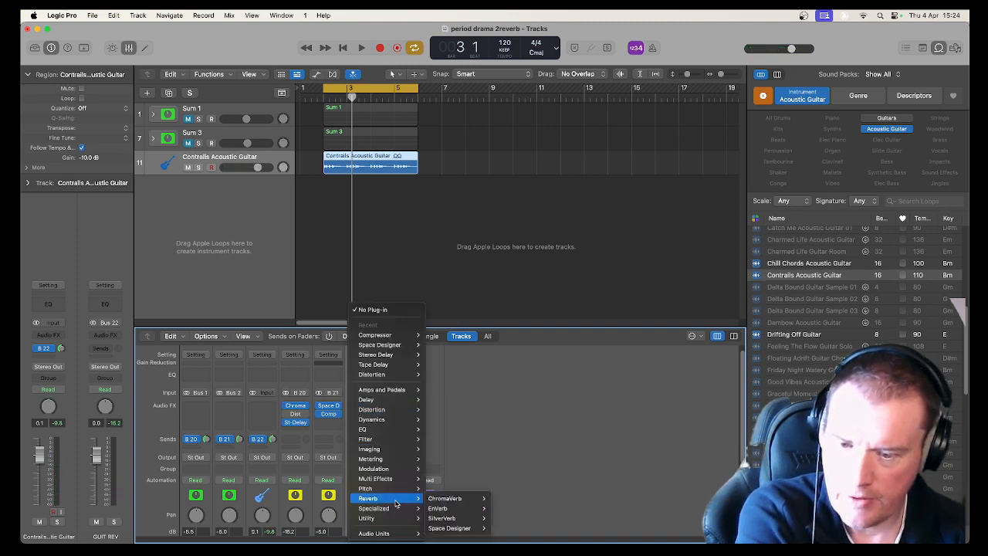
{"action": "mouse_move", "coordinate": [455, 528]}
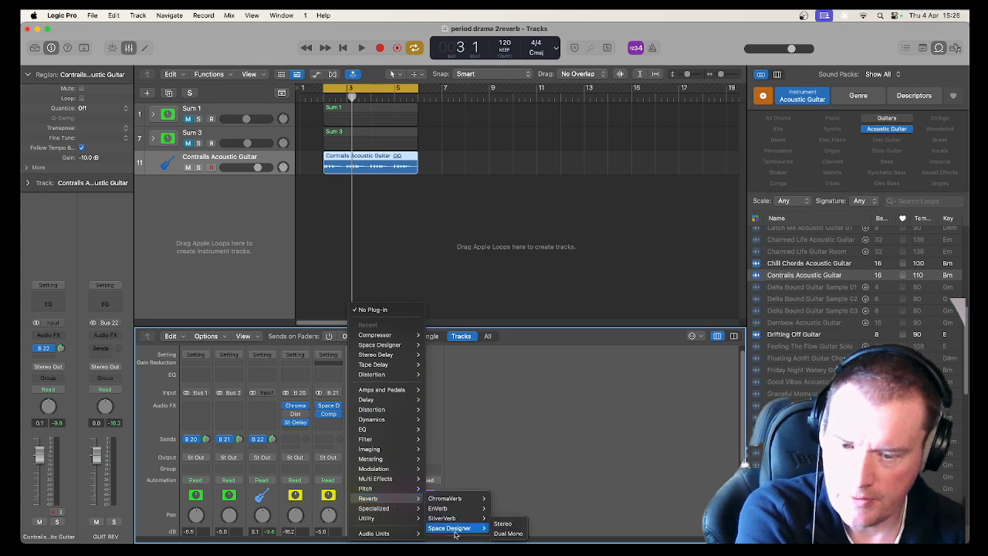
{"action": "left_click", "coordinate": [500, 525]}
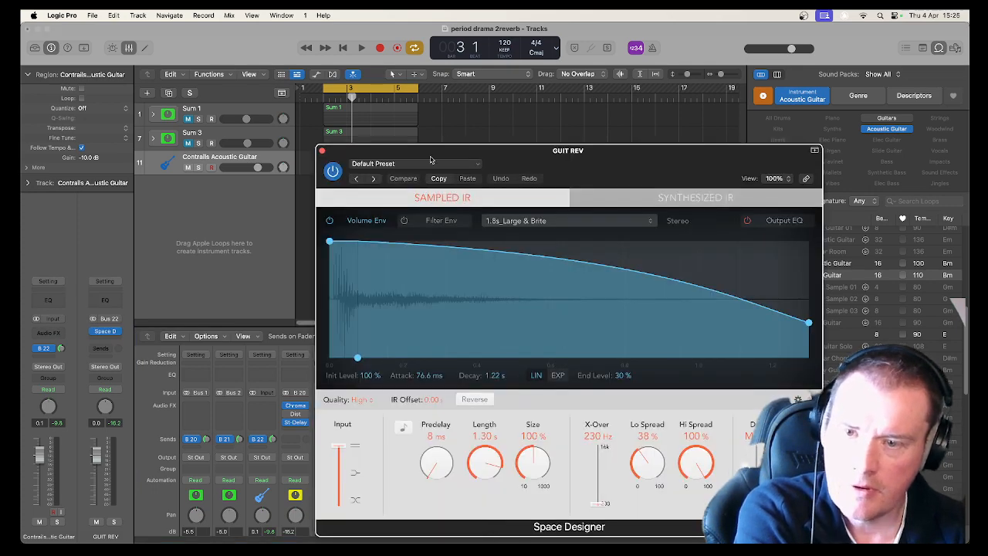
Open Space Designer's preset list and browse the Large Spaces room presets.
{"action": "left_click", "coordinate": [428, 163]}
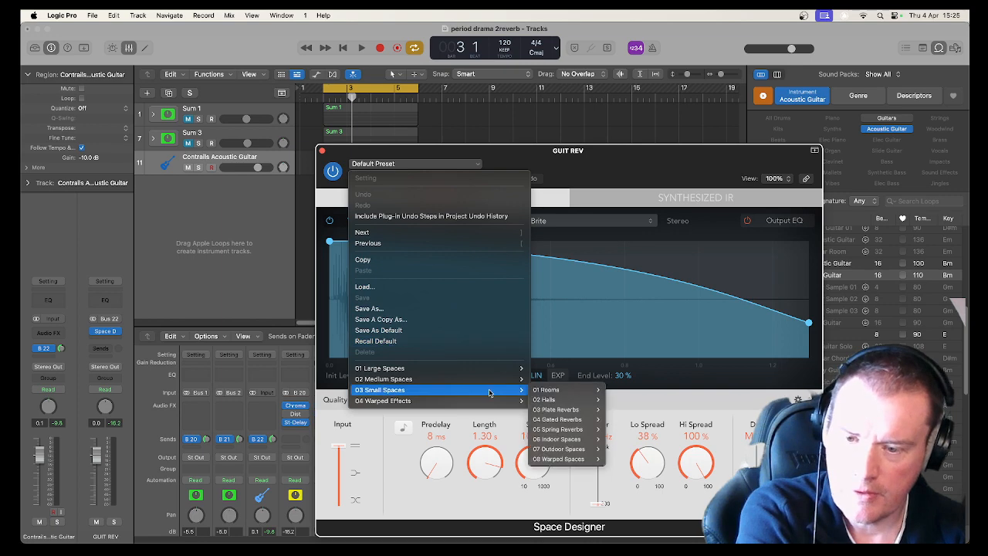
{"action": "mouse_move", "coordinate": [486, 381]}
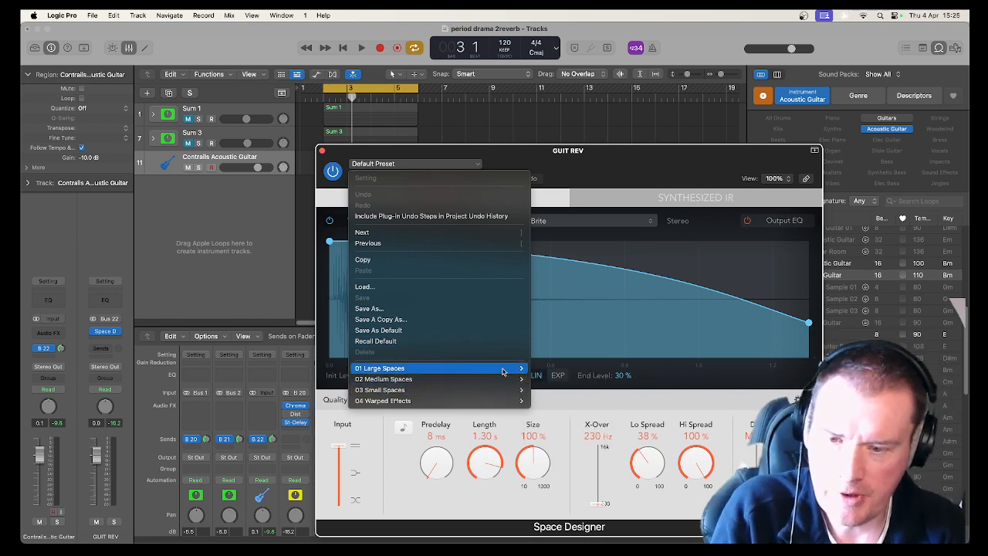
{"action": "mouse_move", "coordinate": [584, 369]}
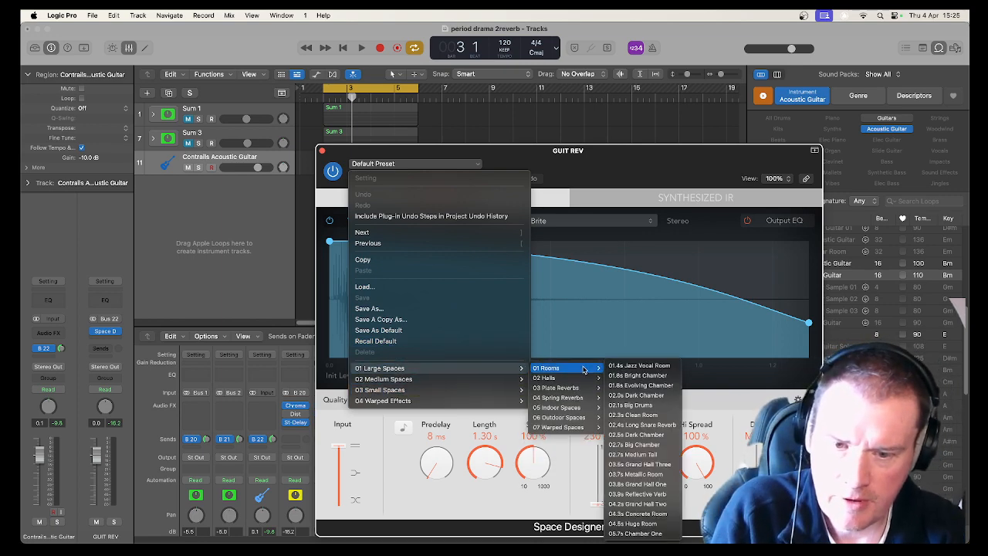
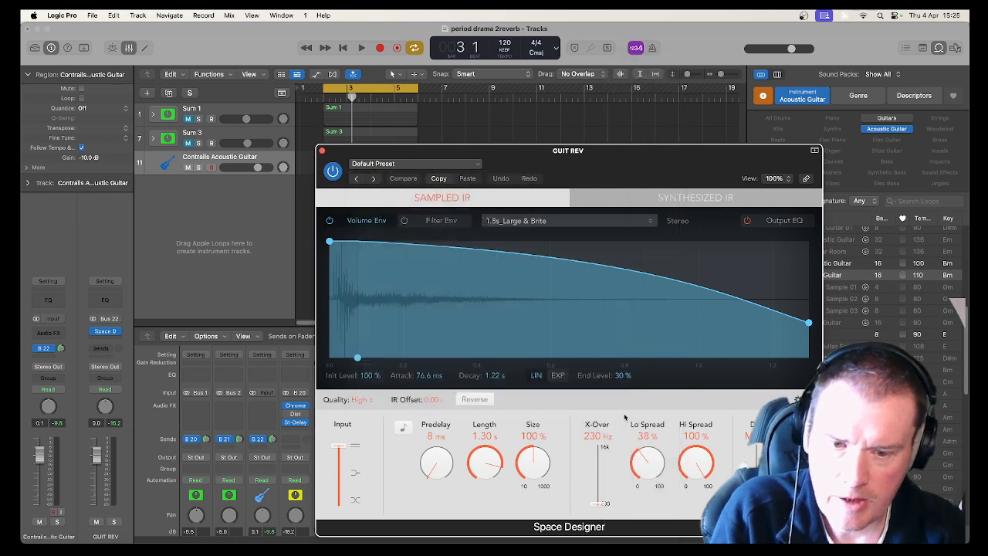
Load the 06.7s Marble Church reverb preset and audition it with the loop.
{"action": "left_click", "coordinate": [626, 416]}
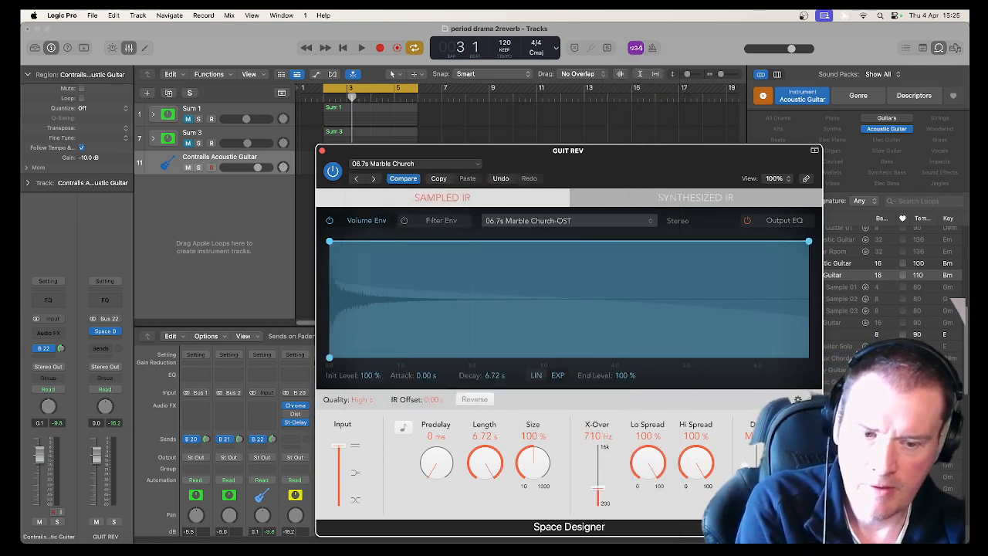
{"action": "key", "text": "space"}
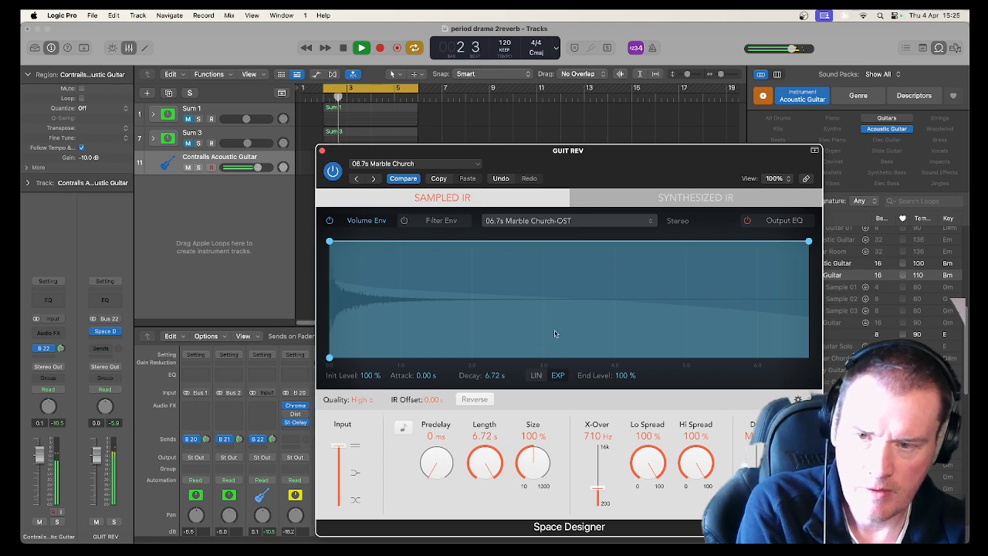
{"action": "left_click_drag", "start_coordinate": [366, 151], "coordinate": [376, 117]}
{"action": "key", "text": "space"}
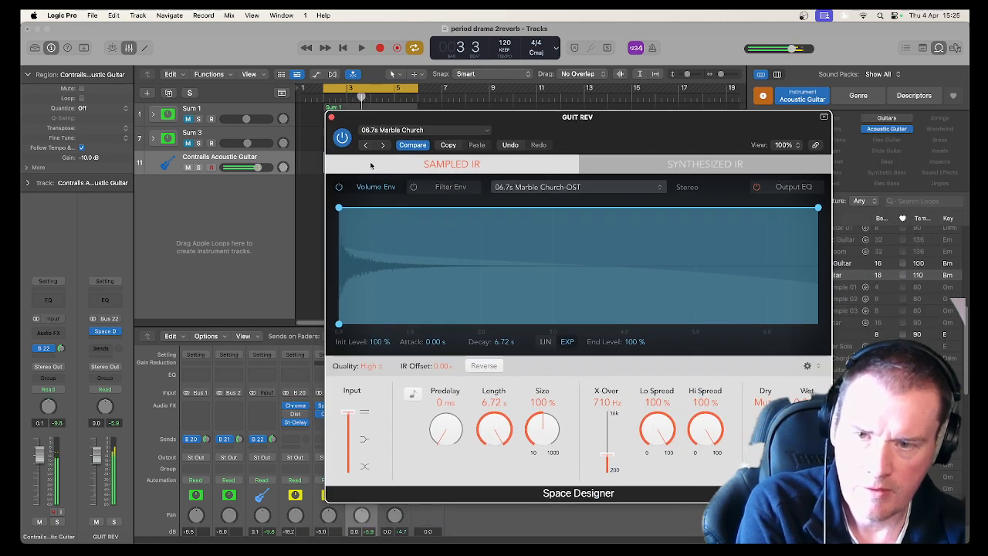
Switch the reverb to the 06.6s Botta Church preset from Large Spaces Halls and play the loop.
{"action": "left_click", "coordinate": [416, 130]}
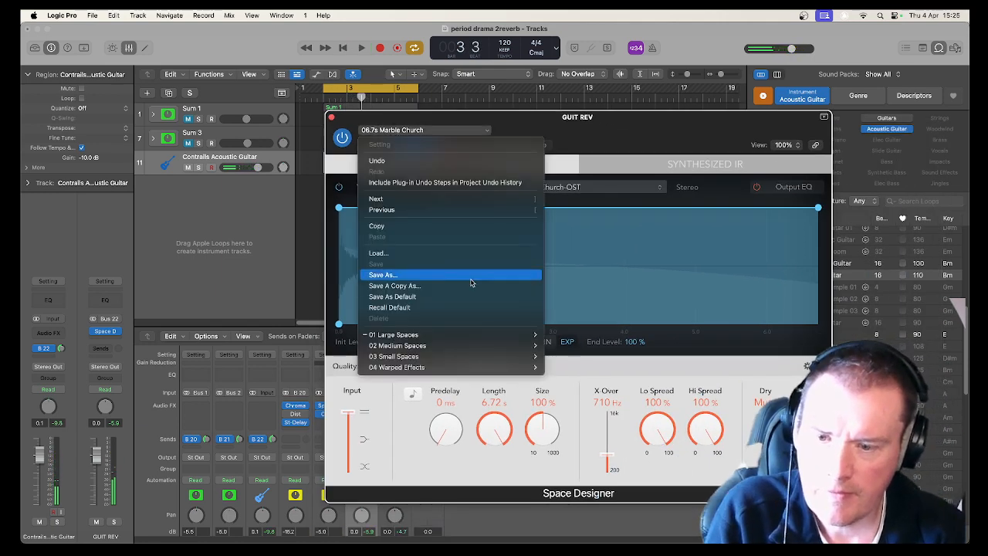
{"action": "mouse_move", "coordinate": [477, 334]}
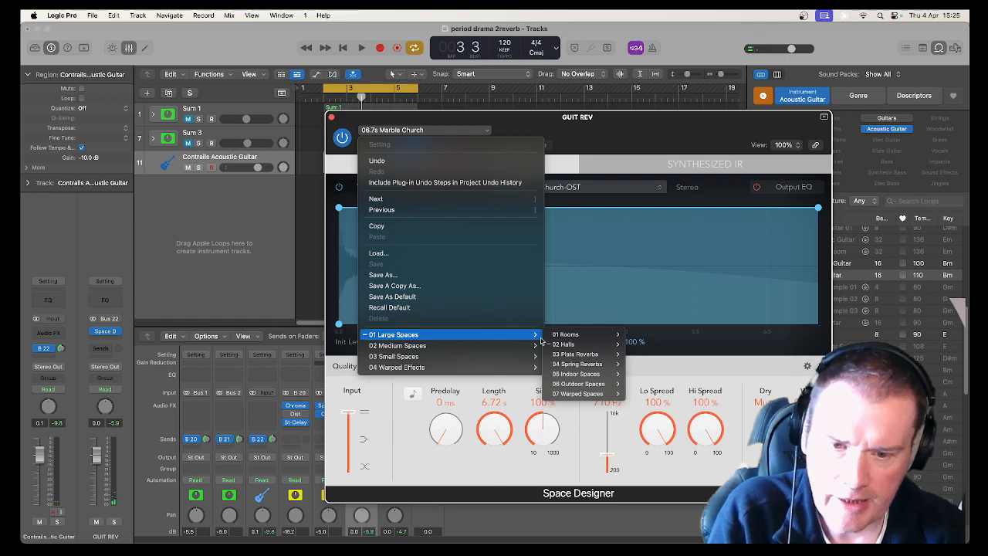
{"action": "mouse_move", "coordinate": [594, 355]}
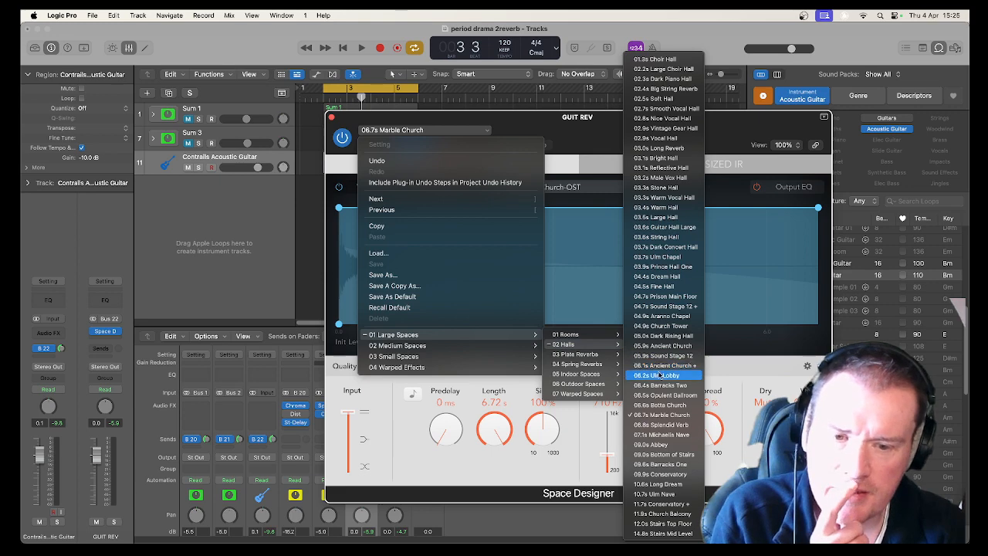
{"action": "left_click", "coordinate": [657, 405]}
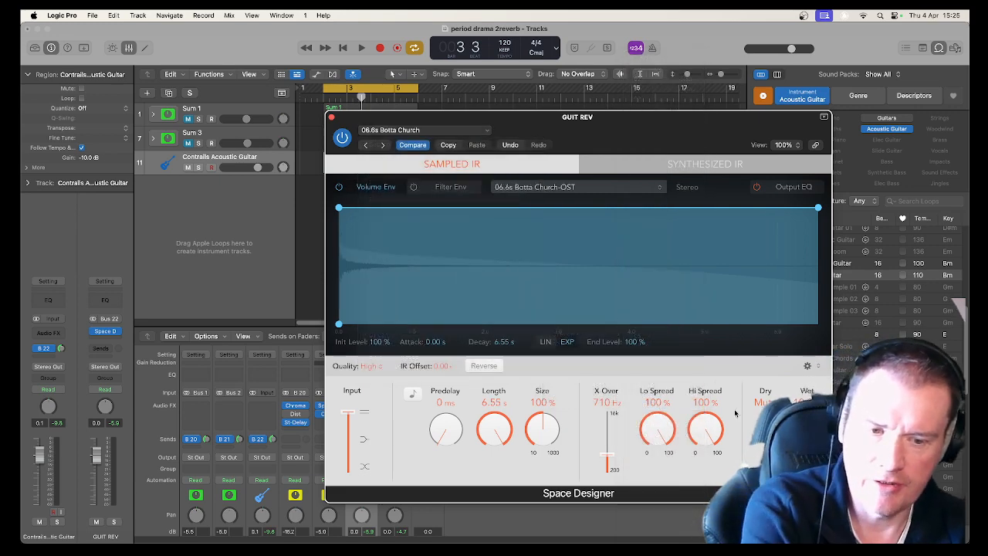
{"action": "key", "text": "space"}
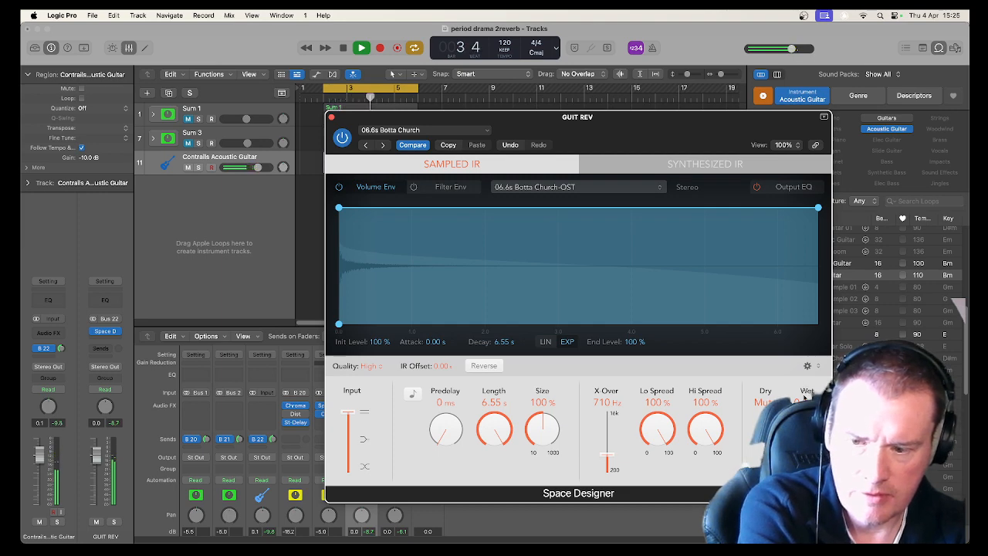
Close the reverb window and nudge the GUIT REV fader to about -0.1 dB while the loop plays.
{"action": "left_click", "coordinate": [330, 117]}
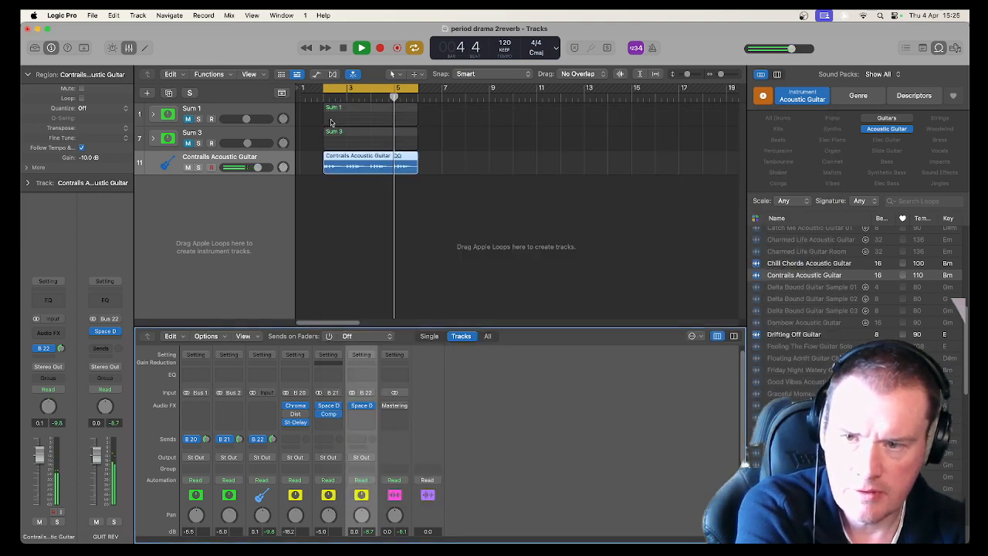
{"action": "key", "text": "space"}
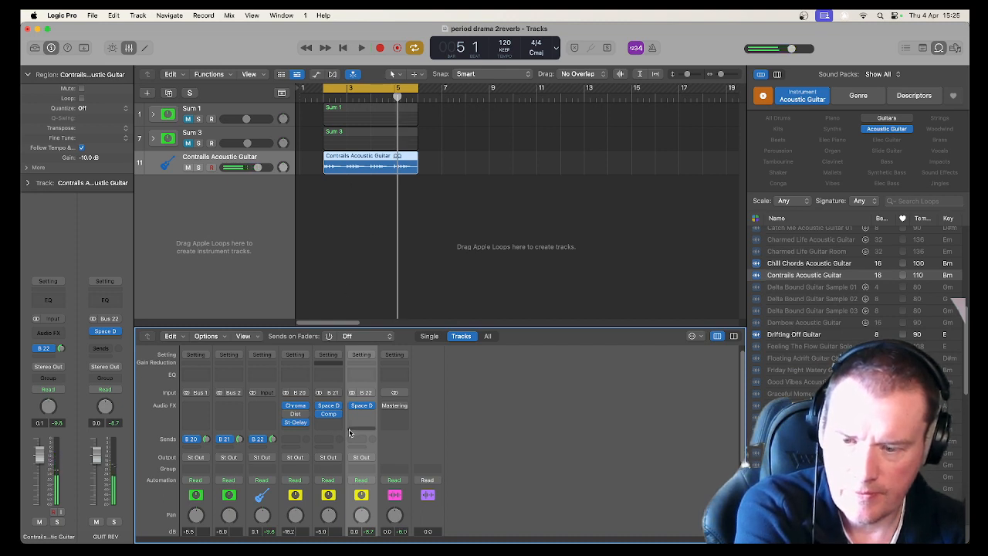
{"action": "scroll", "coordinate": [349, 432], "scroll_direction": "down", "scroll_amount": 5}
{"action": "key", "text": "space"}
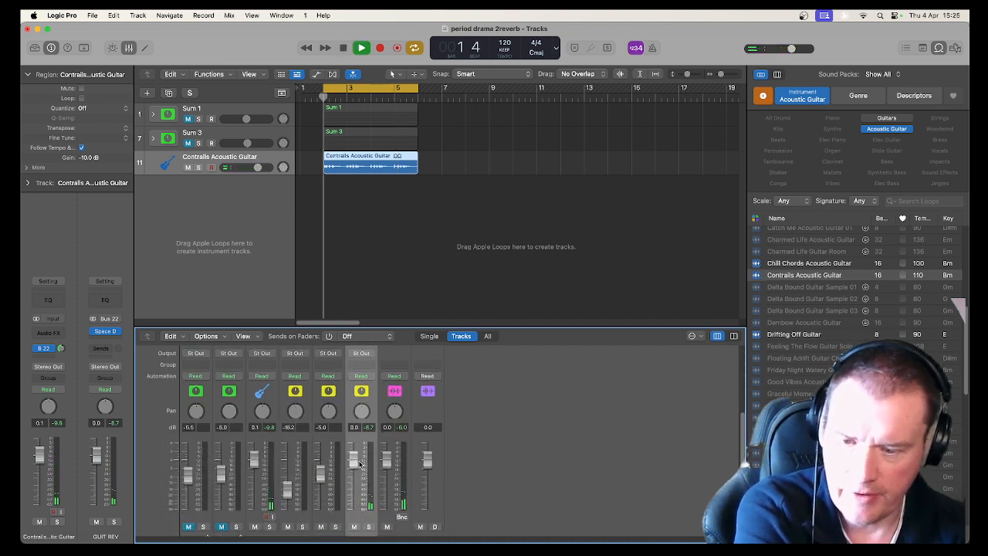
{"action": "scroll", "coordinate": [360, 463], "scroll_direction": "down", "scroll_amount": 1}
{"action": "mouse_move", "coordinate": [353, 446]}
{"action": "left_mouse_down"}
{"action": "mouse_move", "coordinate": [353, 477]}
{"action": "mouse_move", "coordinate": [351, 443]}
{"action": "left_mouse_up"}
{"action": "key", "text": "space"}
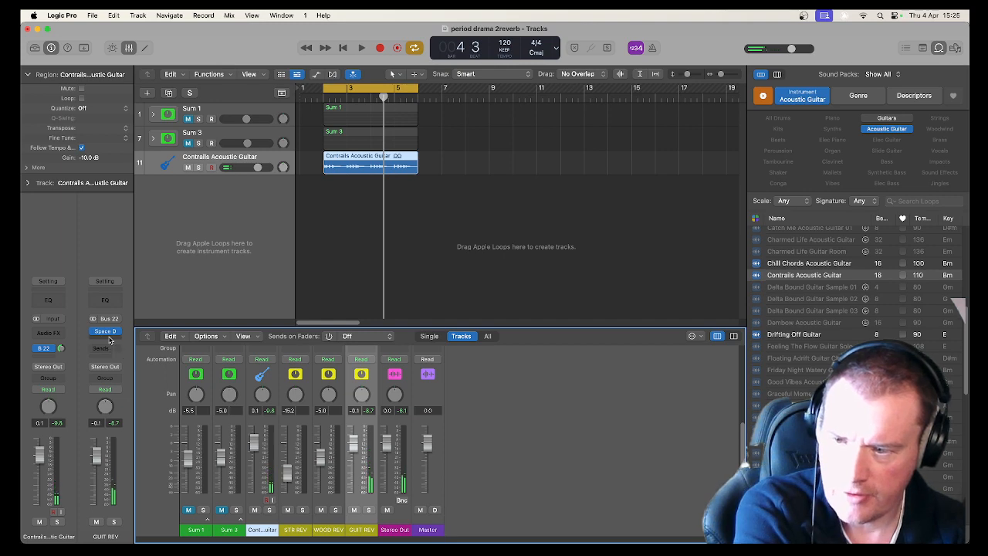
Copy the compressor from the WOOD REV aux onto the GUIT REV aux channel and open it.
{"action": "scroll", "coordinate": [333, 415], "scroll_direction": "up", "scroll_amount": 3}
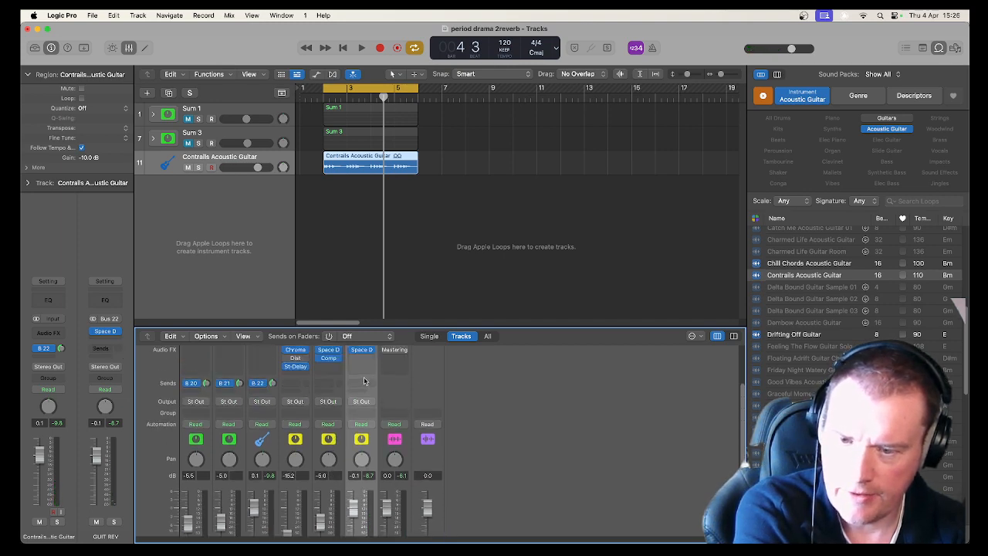
{"action": "left_click_drag", "start_coordinate": [334, 361], "coordinate": [367, 363]}
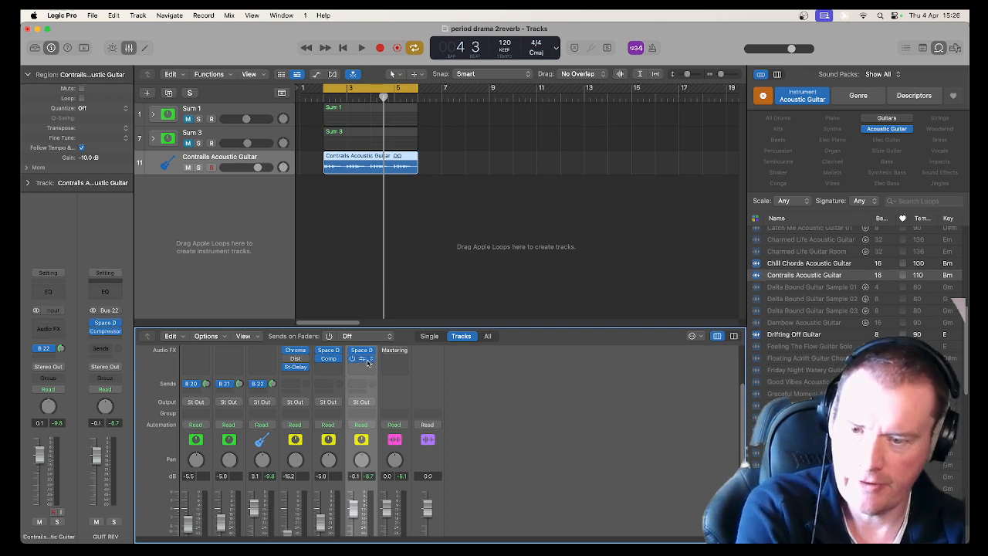
{"action": "left_click", "coordinate": [368, 363]}
{"action": "key", "text": "space"}
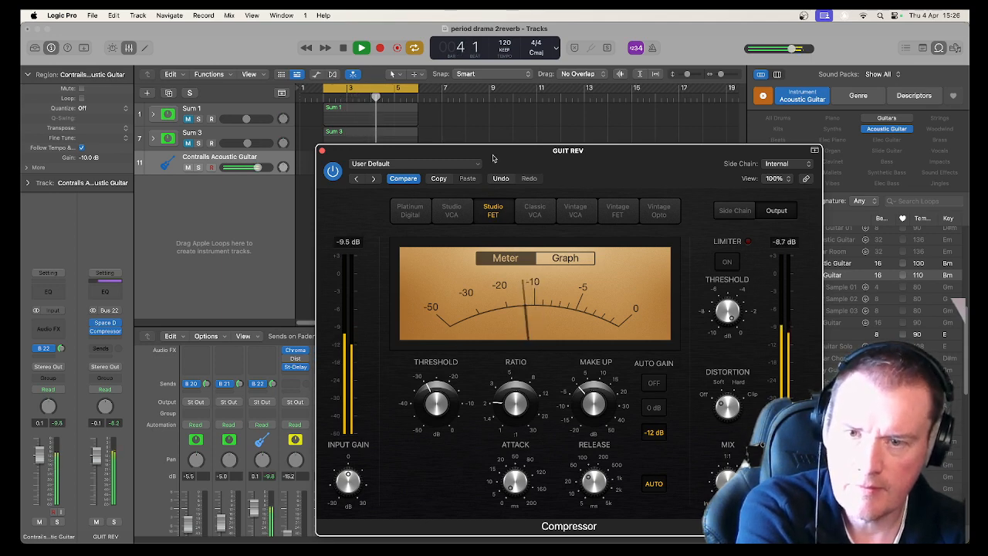
{"action": "key", "text": "space"}
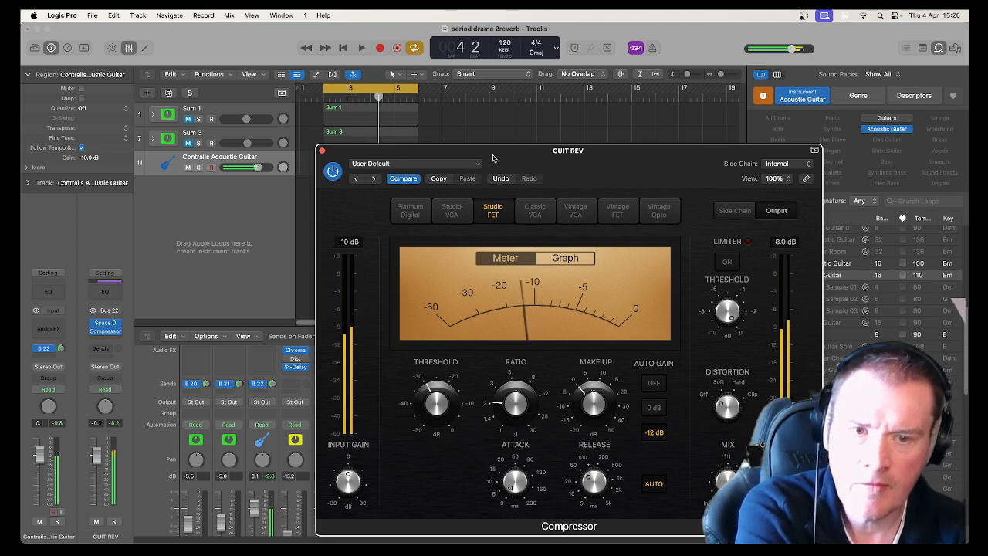
Set the compressor's side chain to the Contrails Acoustic Guitar (Audio 1) track.
{"action": "left_click", "coordinate": [765, 164]}
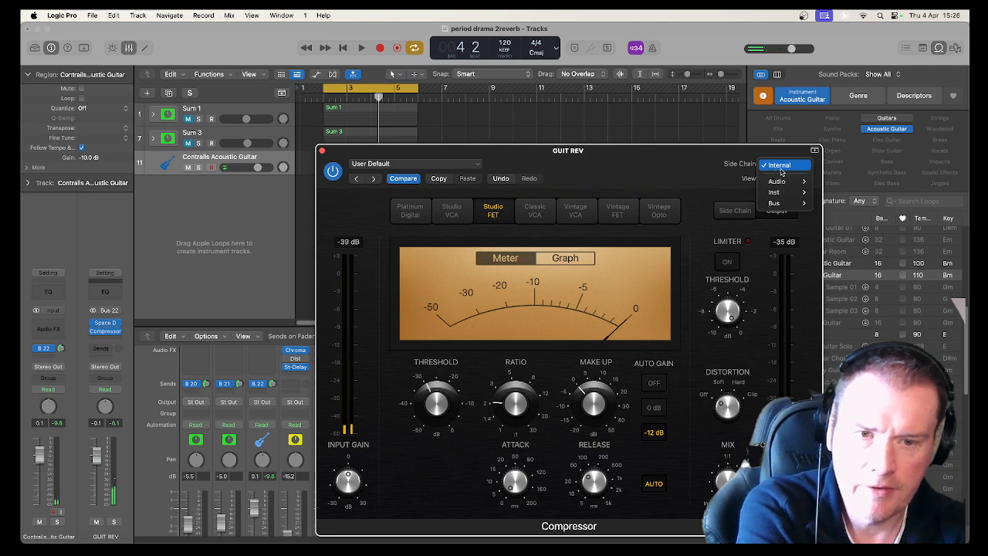
{"action": "mouse_move", "coordinate": [803, 182]}
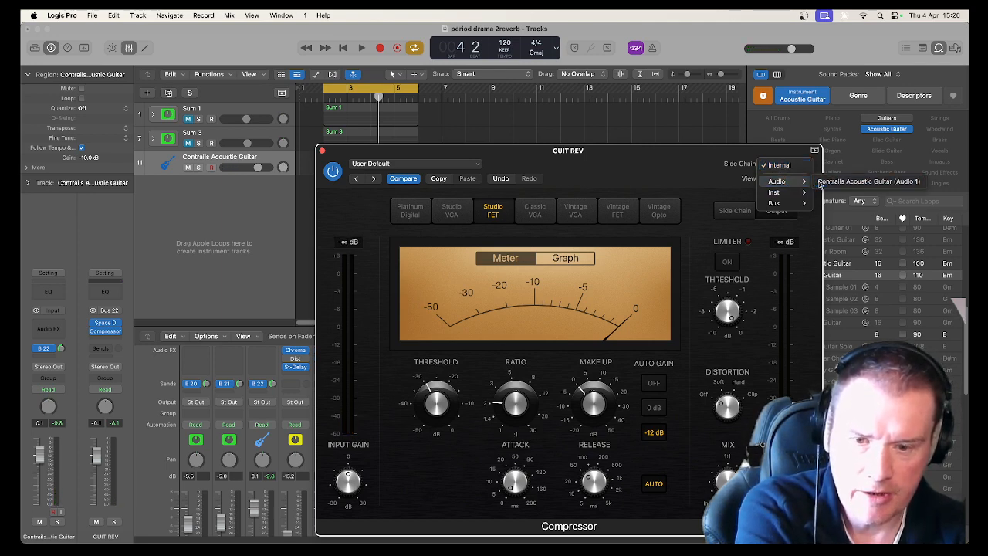
{"action": "left_click", "coordinate": [821, 182]}
Set the compressor release to about 180 ms and audition the loop.
{"action": "left_click_drag", "start_coordinate": [591, 485], "coordinate": [580, 444]}
{"action": "key", "text": "space"}
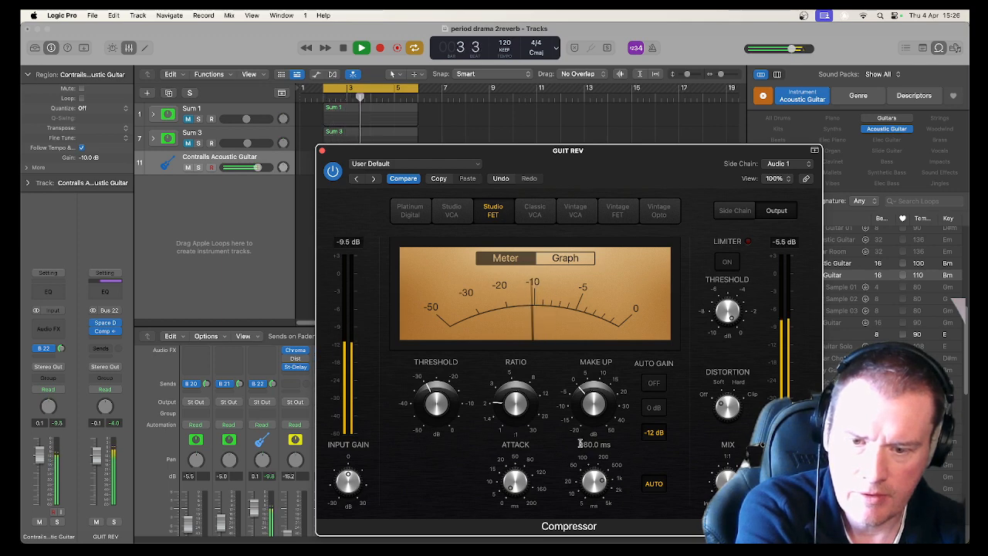
{"action": "key", "text": "space"}
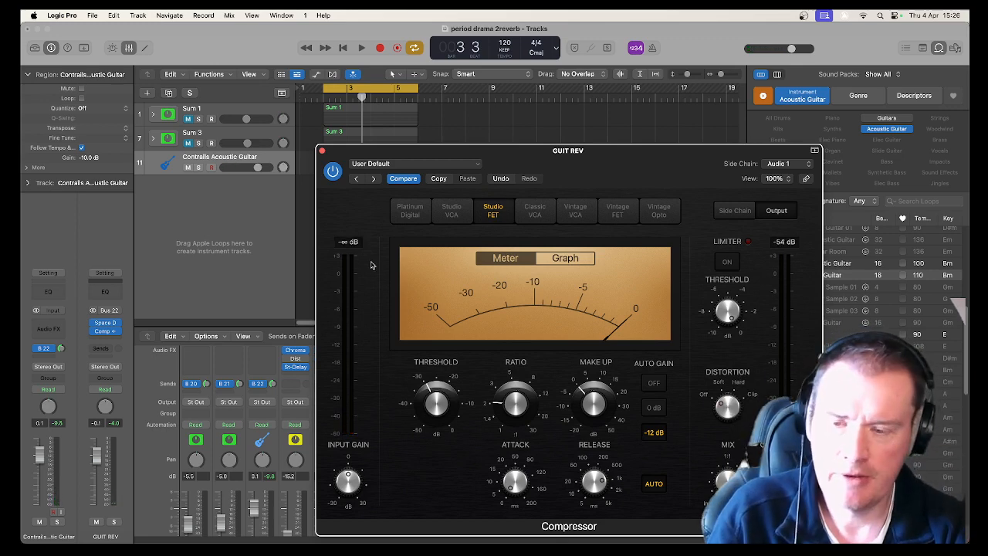
Set the compressor threshold to about -31.5 dB while playing the loop.
{"action": "mouse_move", "coordinate": [593, 415]}
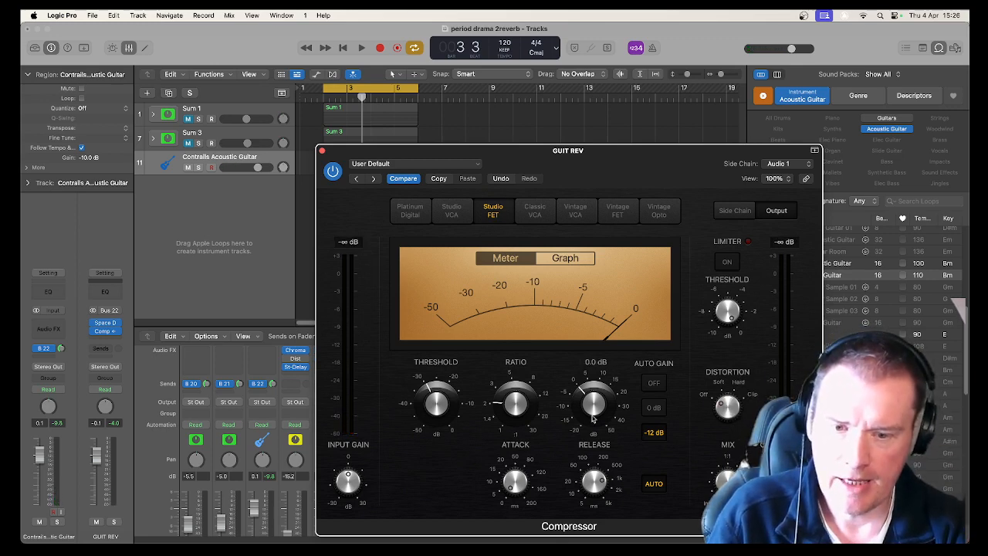
{"action": "mouse_move", "coordinate": [435, 419]}
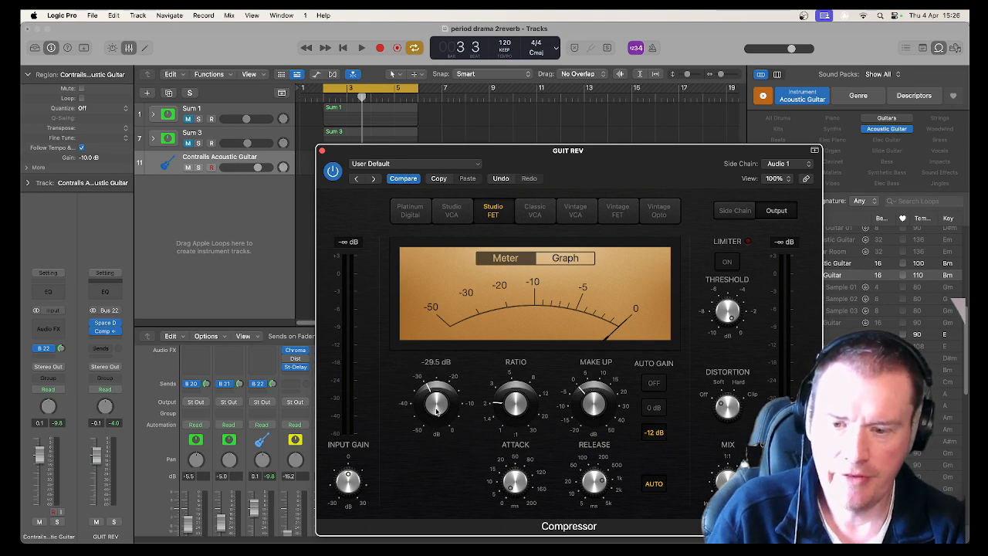
{"action": "left_click_drag", "start_coordinate": [436, 411], "coordinate": [437, 415]}
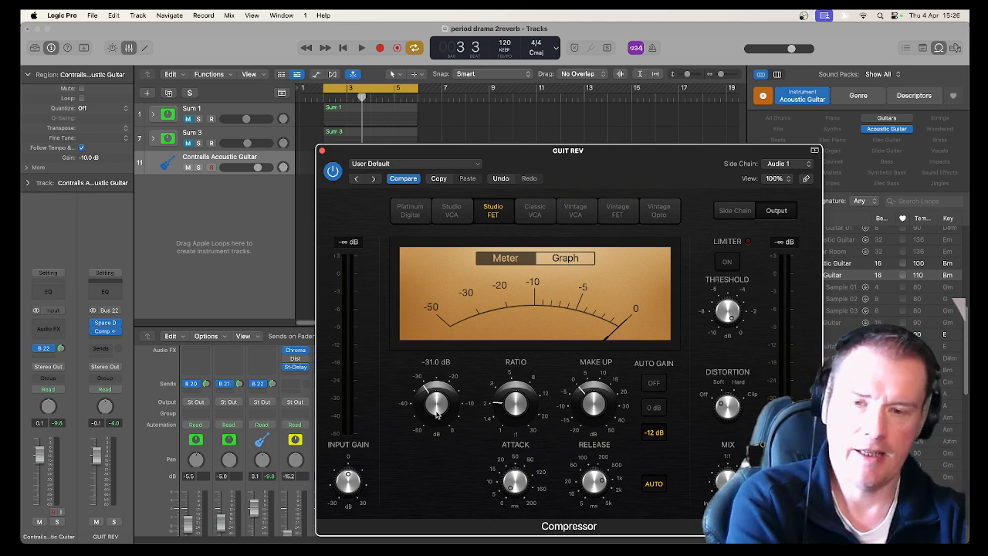
{"action": "left_click_drag", "start_coordinate": [322, 152], "coordinate": [471, 118]}
{"action": "scroll", "coordinate": [375, 465], "scroll_direction": "down", "scroll_amount": 3}
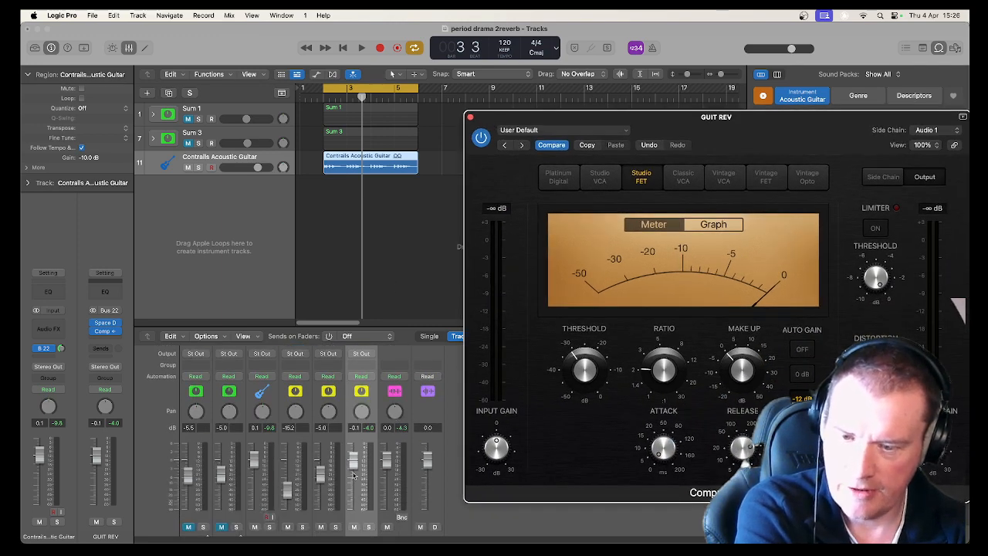
{"action": "key", "text": "space"}
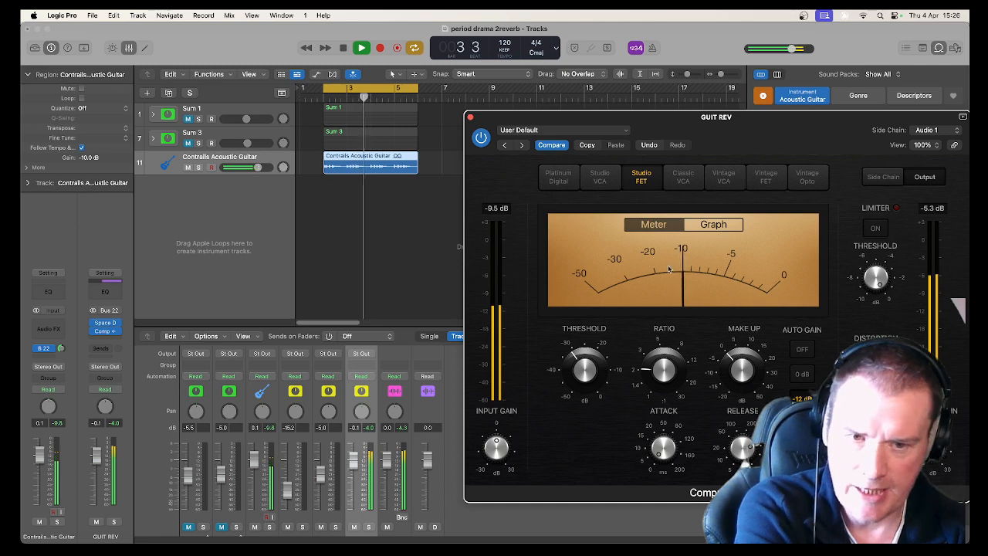
{"action": "mouse_move", "coordinate": [590, 396]}
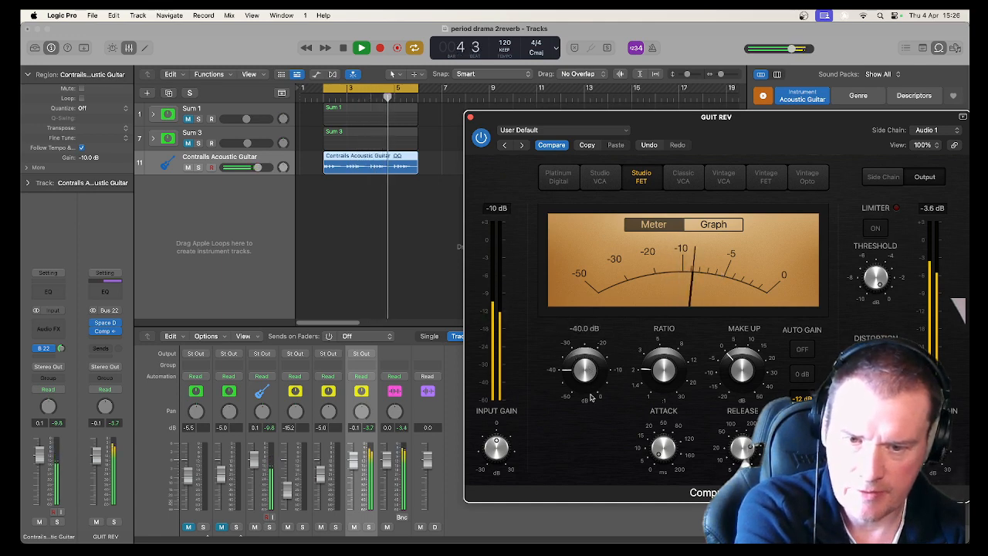
{"action": "left_click_drag", "start_coordinate": [591, 396], "coordinate": [583, 371]}
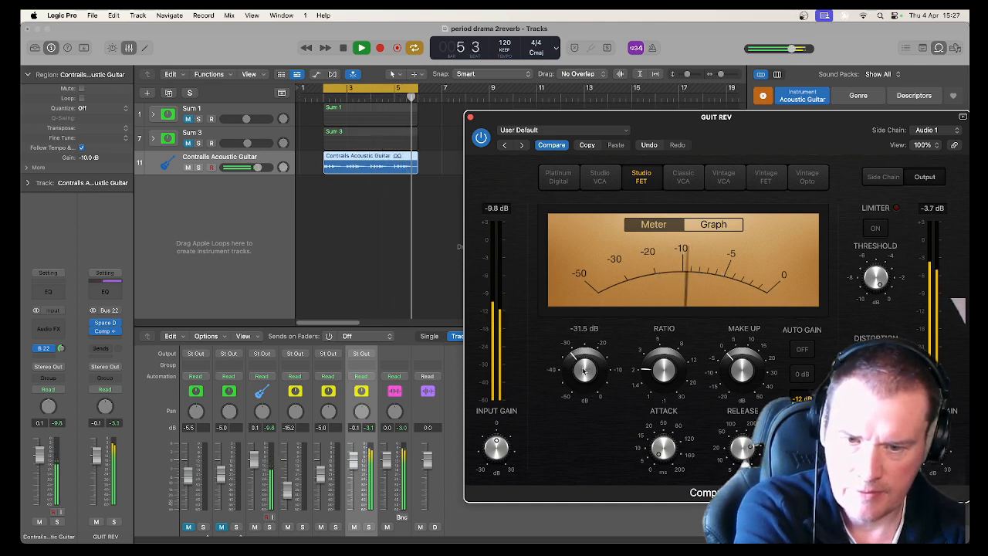
Set the compressor attack to about 2.5 ms and release to about 580 ms while auditioning.
{"action": "mouse_move", "coordinate": [667, 447]}
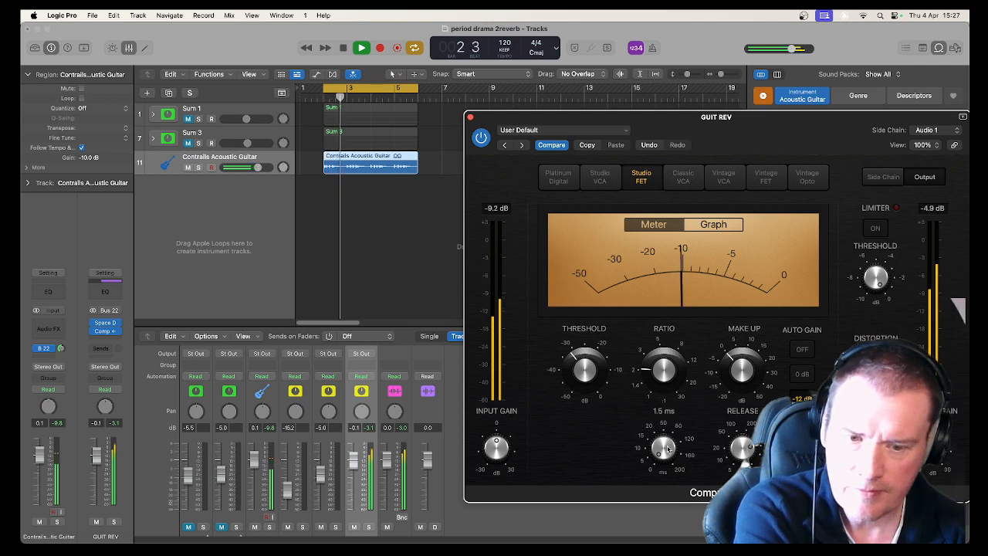
{"action": "mouse_move", "coordinate": [667, 448]}
{"action": "left_mouse_down"}
{"action": "mouse_move", "coordinate": [654, 420]}
{"action": "mouse_move", "coordinate": [659, 448]}
{"action": "left_mouse_up"}
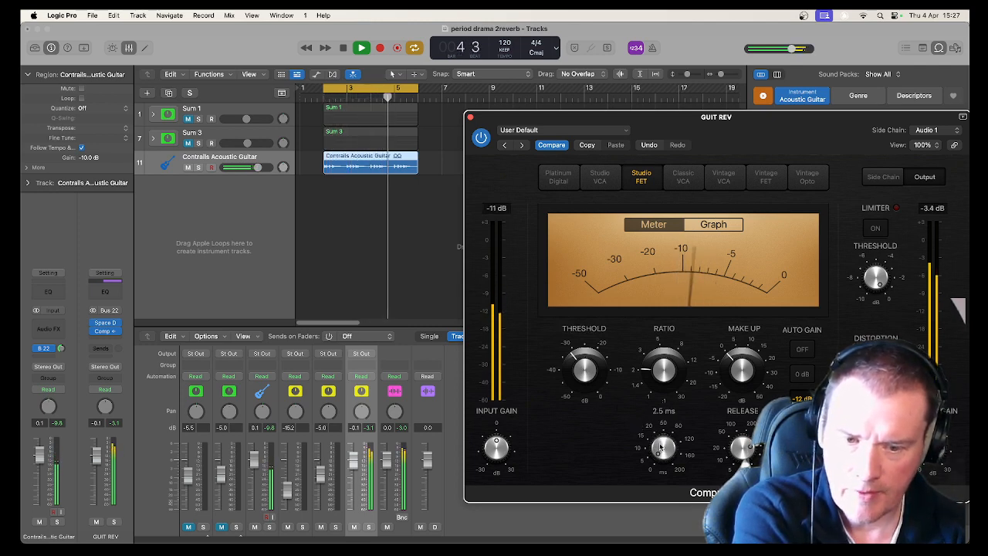
{"action": "key", "text": "space"}
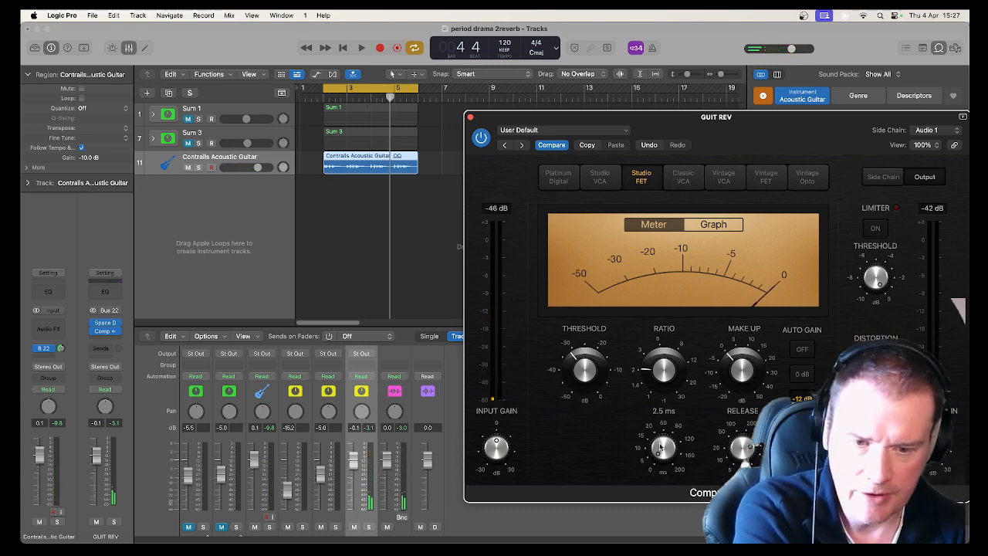
{"action": "key", "text": "space"}
{"action": "left_click_drag", "start_coordinate": [739, 440], "coordinate": [741, 456]}
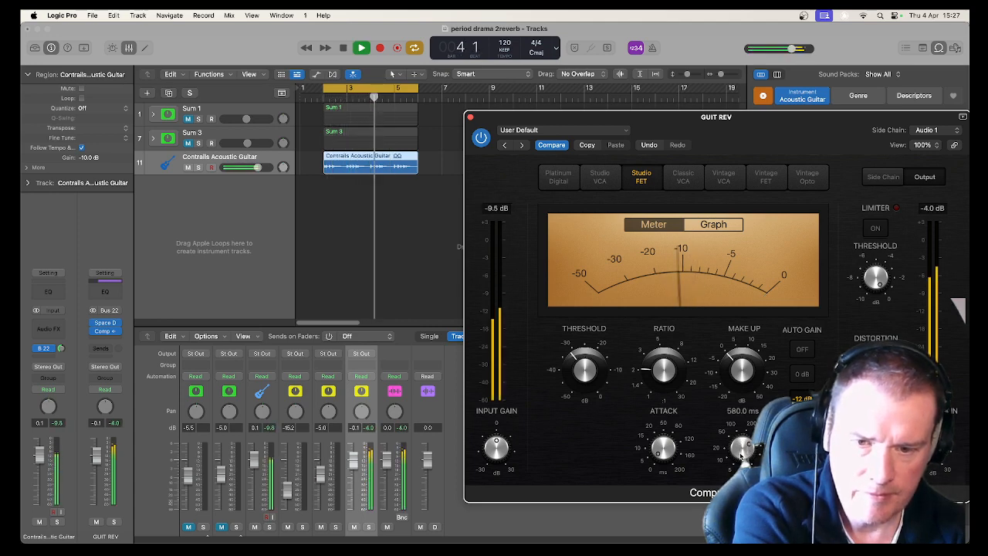
{"action": "key", "text": "space"}
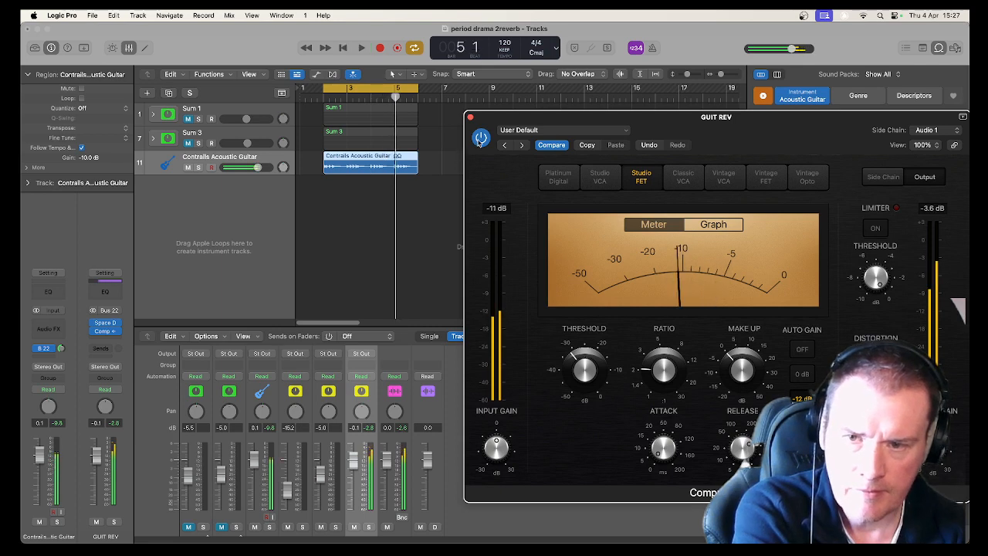
Bypass the compressor and switch it back on to compare while the loop plays.
{"action": "left_click", "coordinate": [480, 138]}
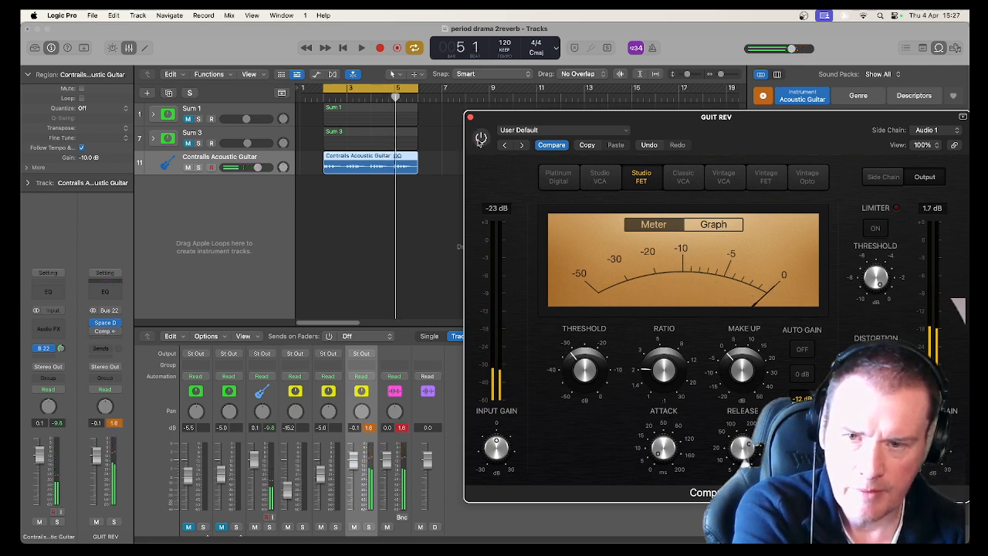
{"action": "key", "text": "space"}
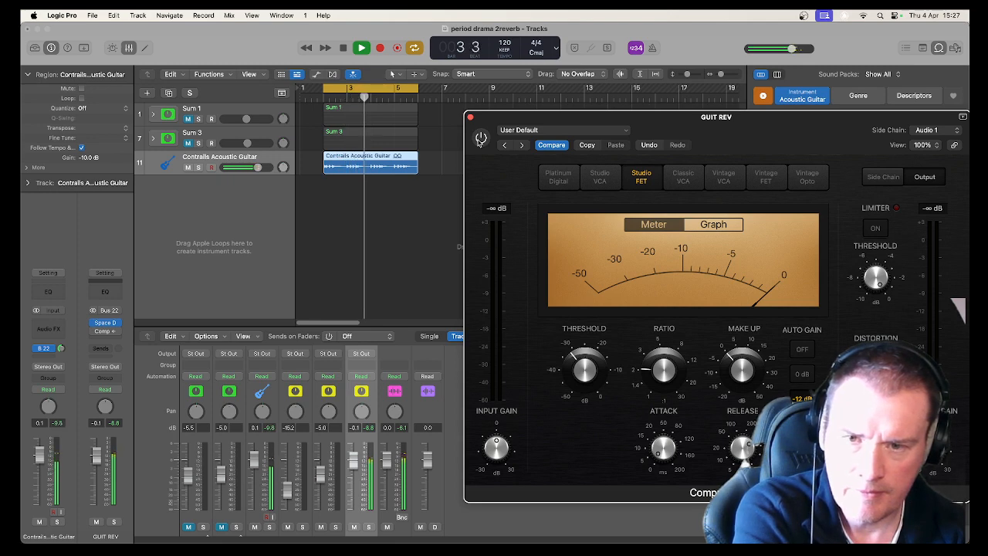
{"action": "left_click", "coordinate": [480, 138]}
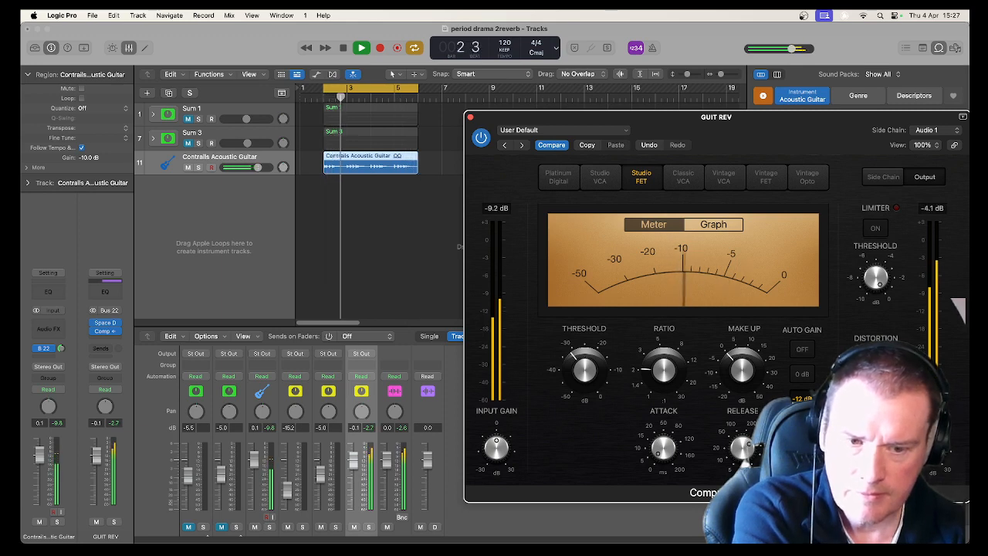
Nudge the compressor's make-up gain, compare it bypassed and active, and close the GUIT REV compressor window.
{"action": "mouse_move", "coordinate": [744, 373]}
{"action": "left_mouse_down"}
{"action": "mouse_move", "coordinate": [745, 388]}
{"action": "mouse_move", "coordinate": [743, 378]}
{"action": "left_mouse_up"}
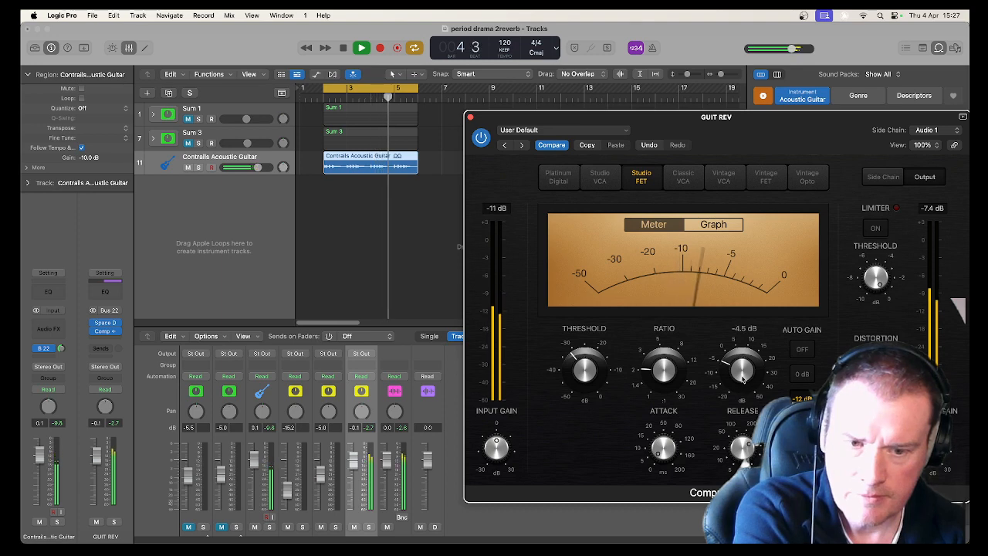
{"action": "left_click", "coordinate": [479, 138]}
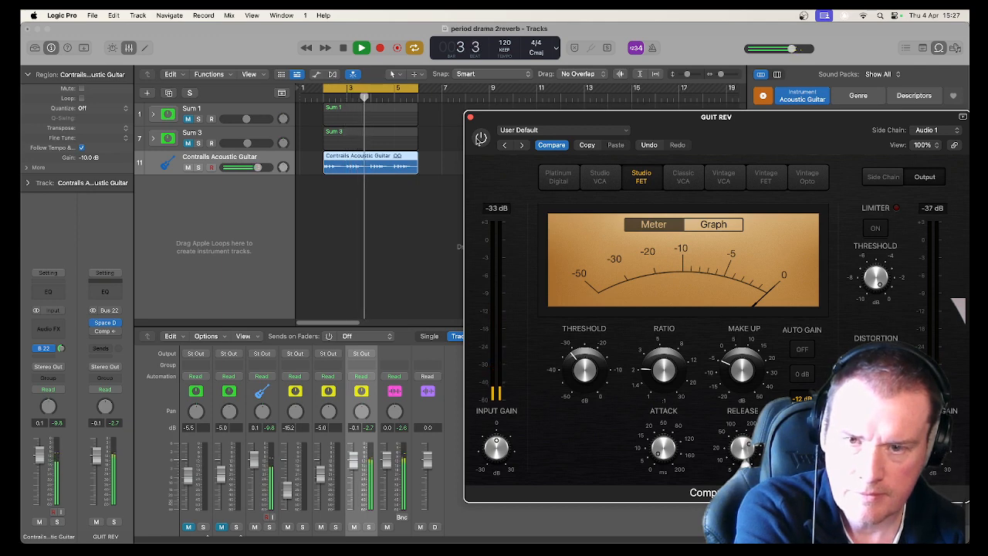
{"action": "left_click", "coordinate": [479, 138]}
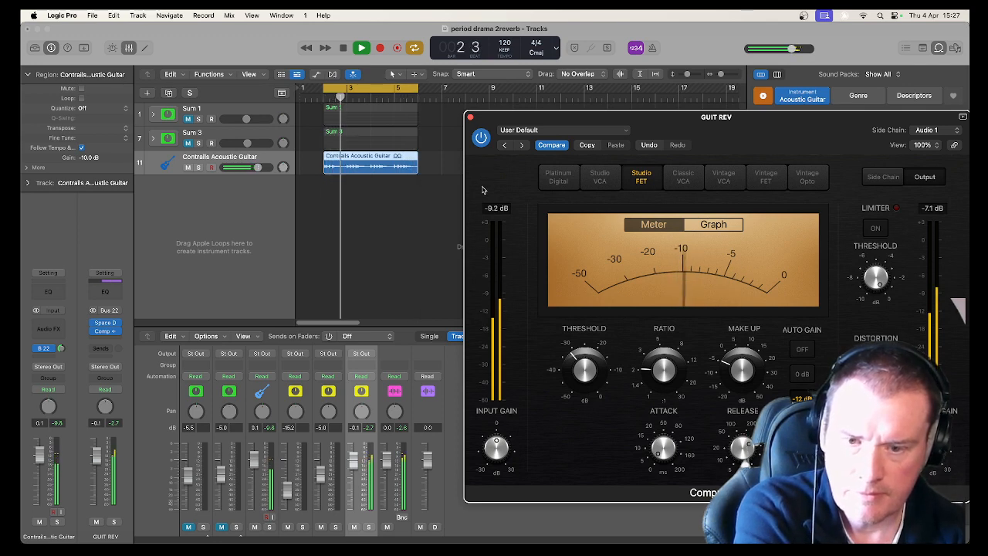
{"action": "key", "text": "space"}
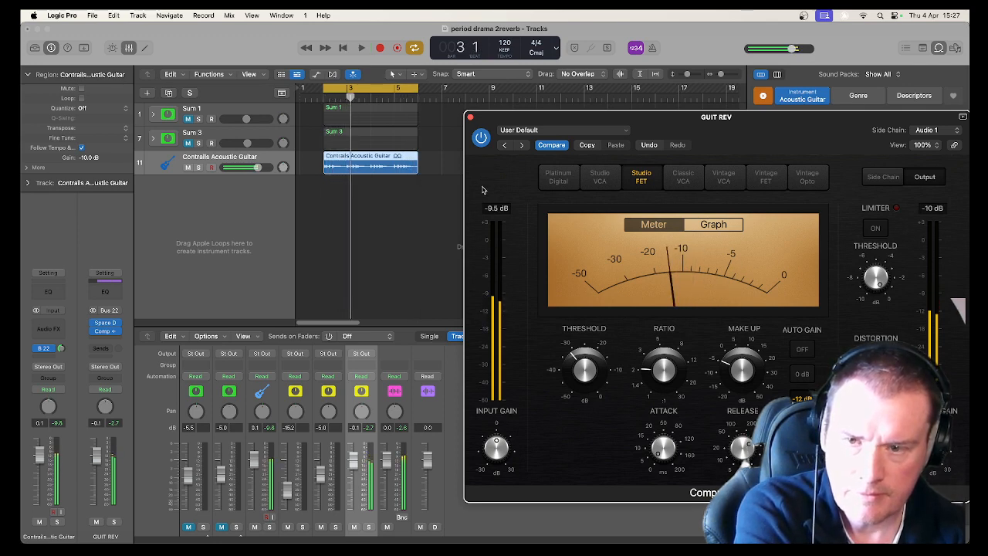
{"action": "left_click", "coordinate": [500, 228]}
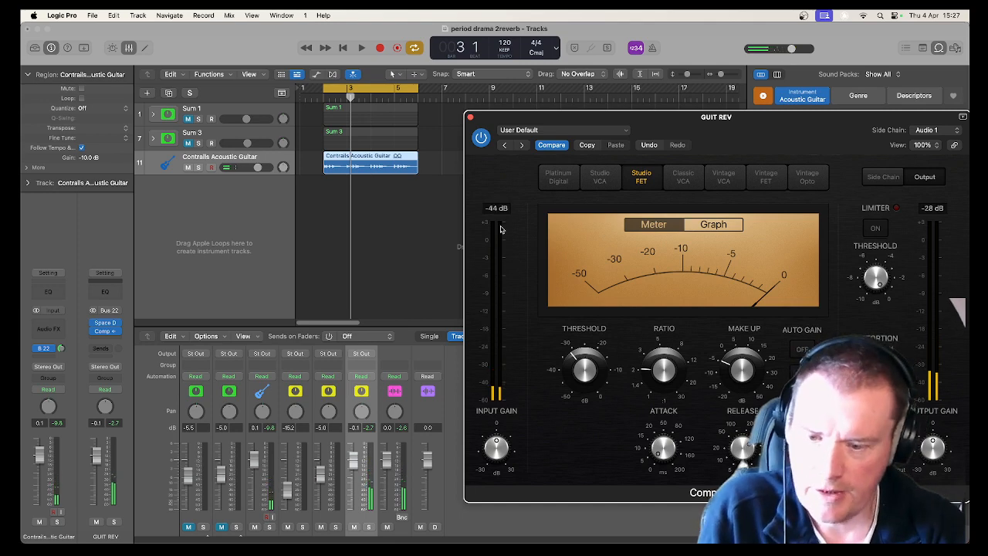
{"action": "left_click", "coordinate": [470, 117]}
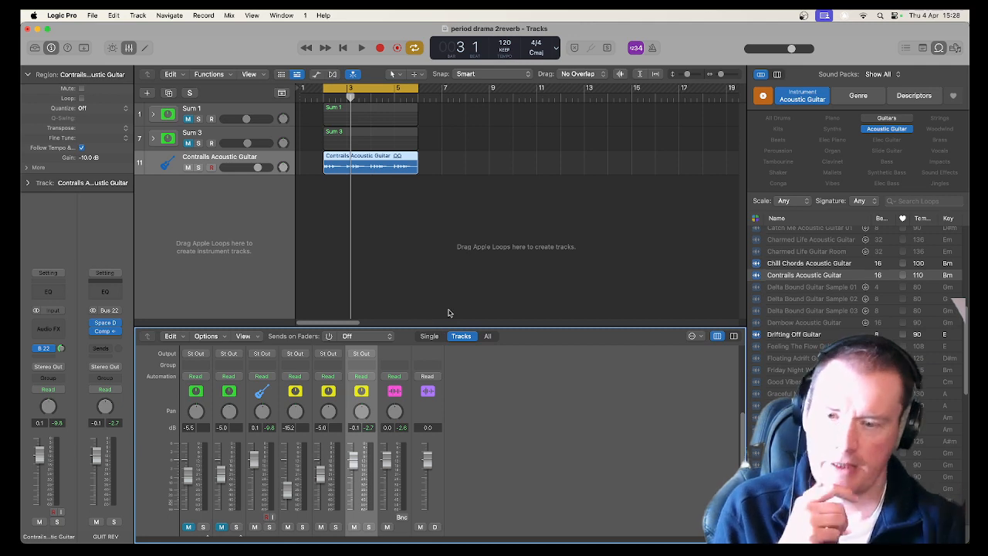
Enlarge the mixer and expand the Sum 1 track stack to inspect the string tracks inside it.
{"action": "left_click_drag", "start_coordinate": [427, 327], "coordinate": [432, 230]}
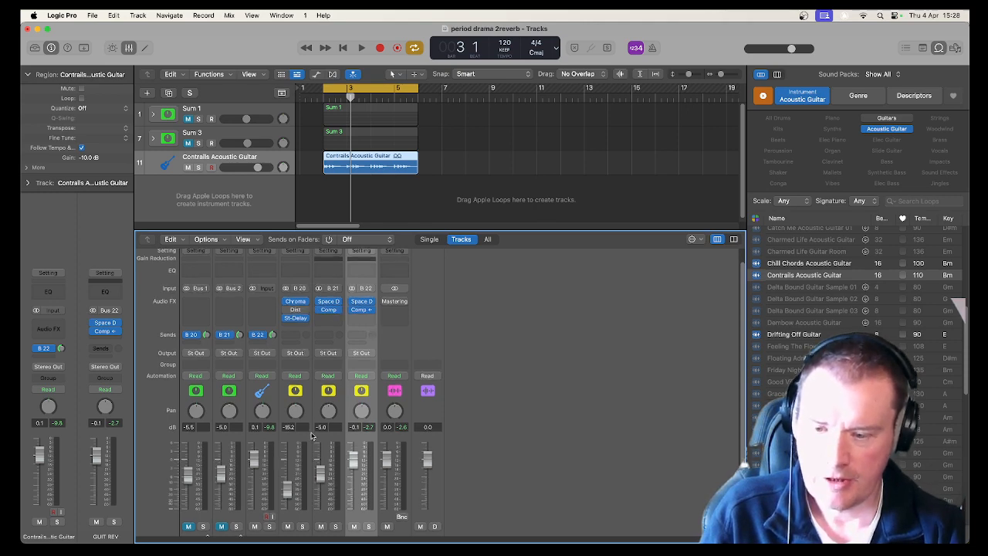
{"action": "scroll", "coordinate": [312, 437], "scroll_direction": "down", "scroll_amount": 2}
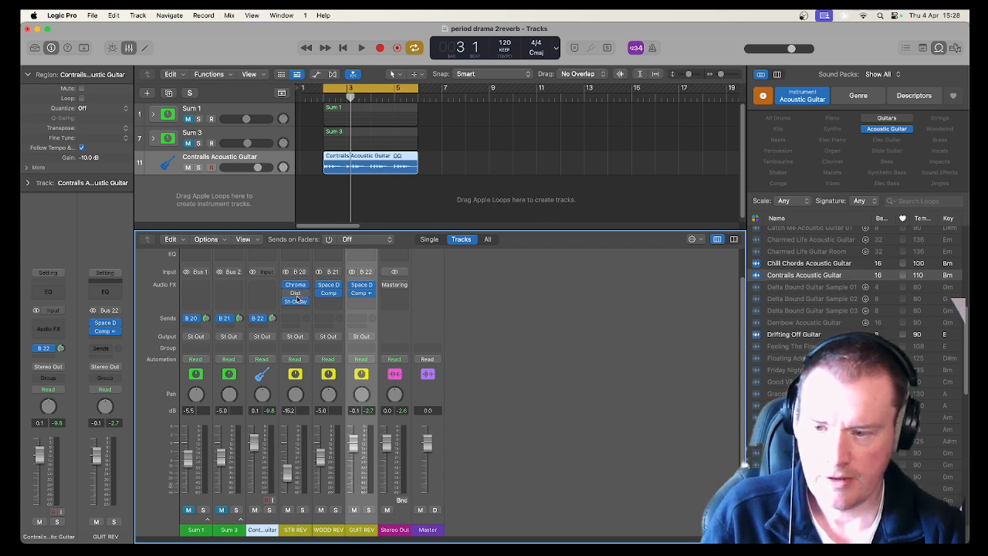
{"action": "scroll", "coordinate": [301, 340], "scroll_direction": "up", "scroll_amount": 1}
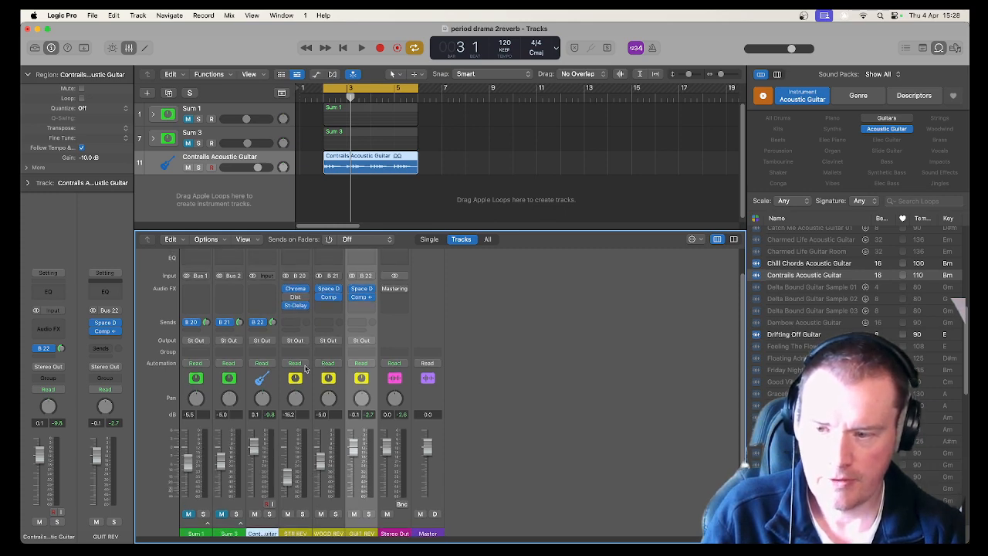
{"action": "scroll", "coordinate": [305, 369], "scroll_direction": "up", "scroll_amount": 2}
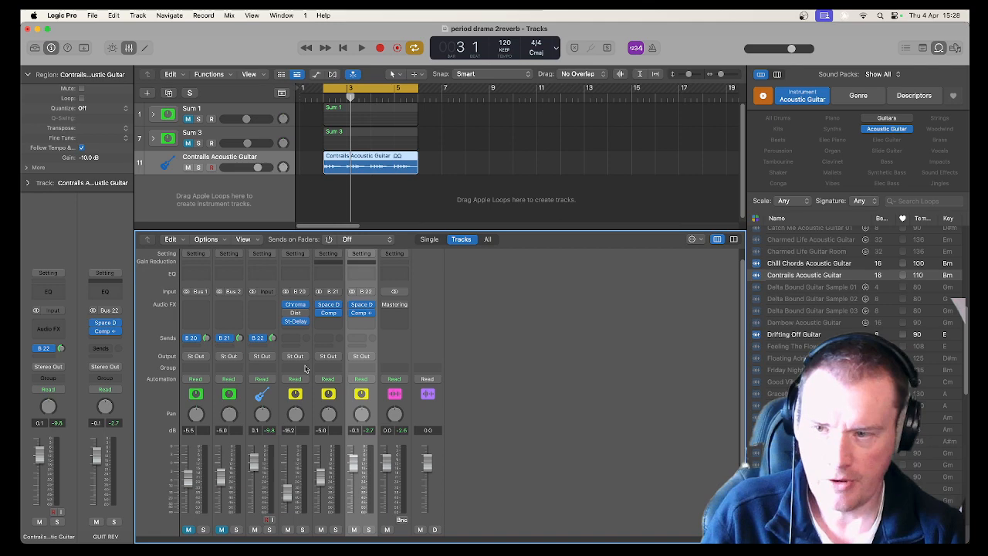
{"action": "left_click", "coordinate": [154, 116]}
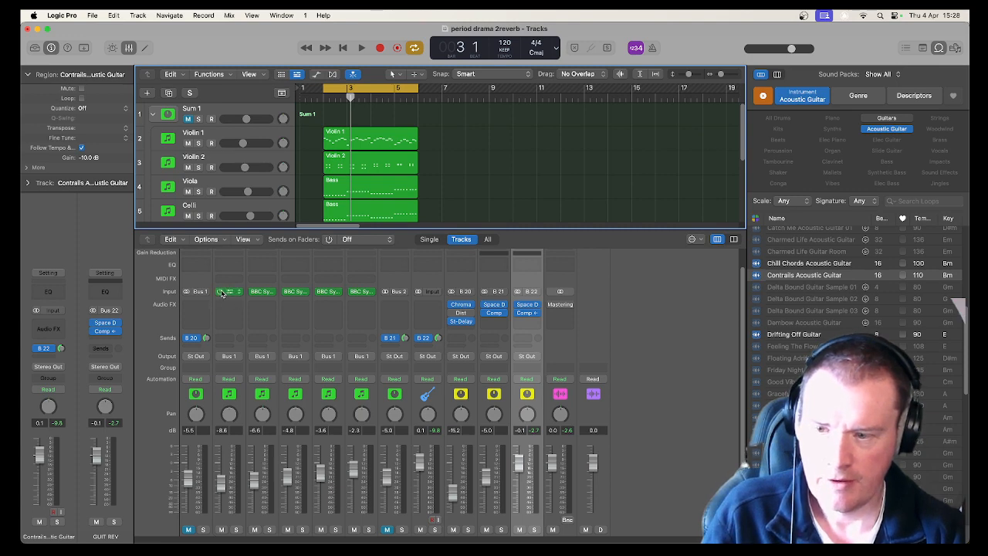
{"action": "right_click", "coordinate": [203, 113]}
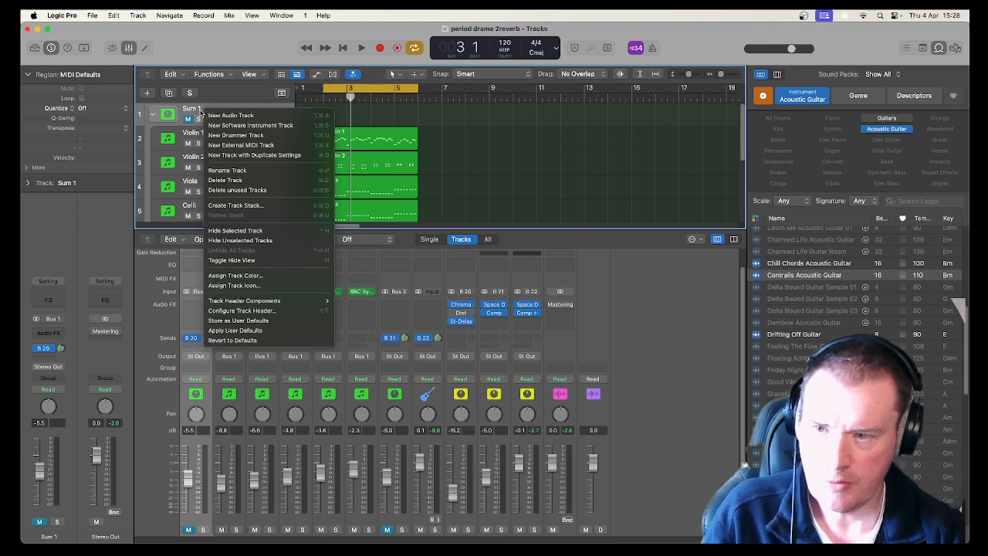
{"action": "left_click", "coordinate": [193, 113]}
{"action": "left_click", "coordinate": [189, 120]}
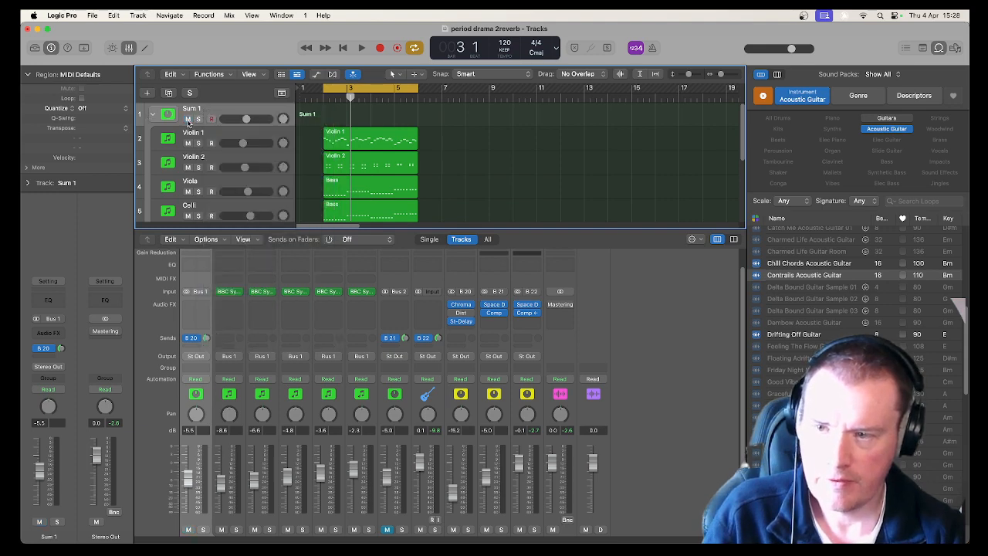
{"action": "left_click", "coordinate": [154, 116]}
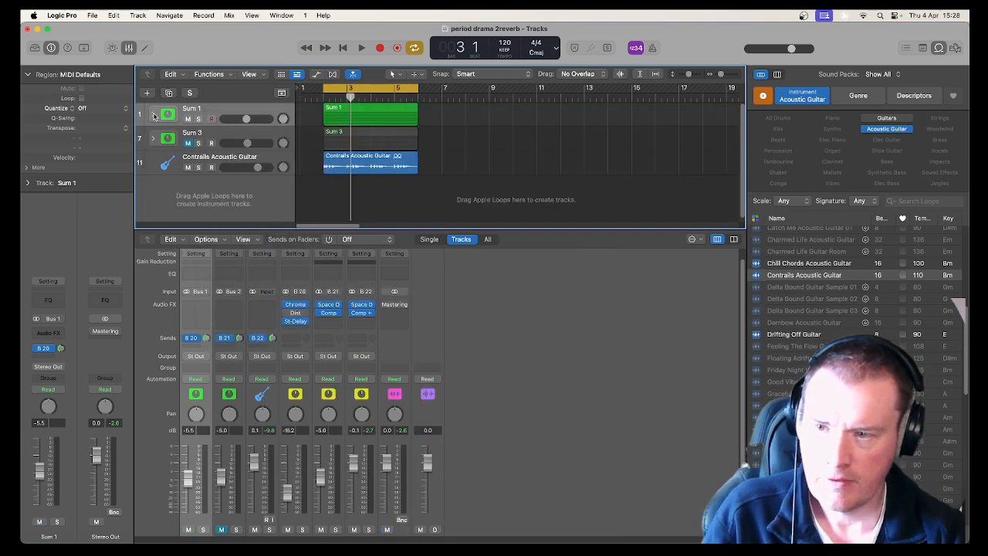
Flatten the Sum 1 track stack.
{"action": "right_click", "coordinate": [210, 113]}
{"action": "left_click", "coordinate": [241, 215]}
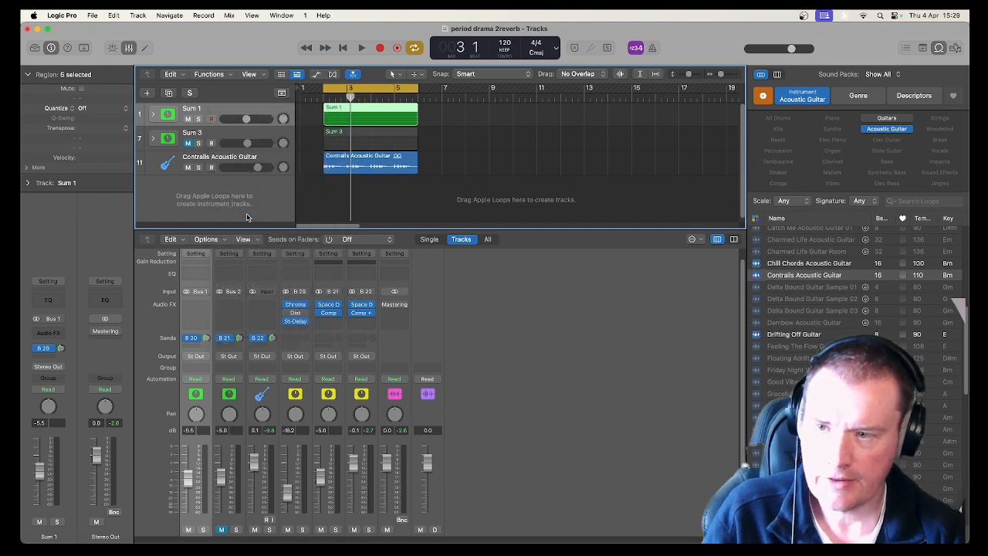
{"action": "left_click", "coordinate": [258, 110]}
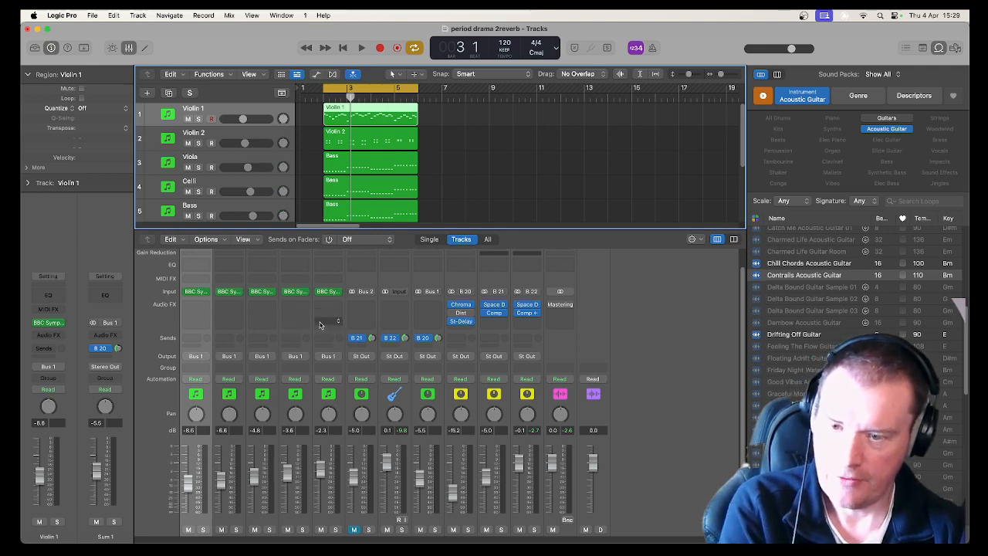
Select the five string channels from Violin 1 to Bass and add a send on each to Bus 20 → STR REV.
{"action": "left_click", "coordinate": [335, 369]}
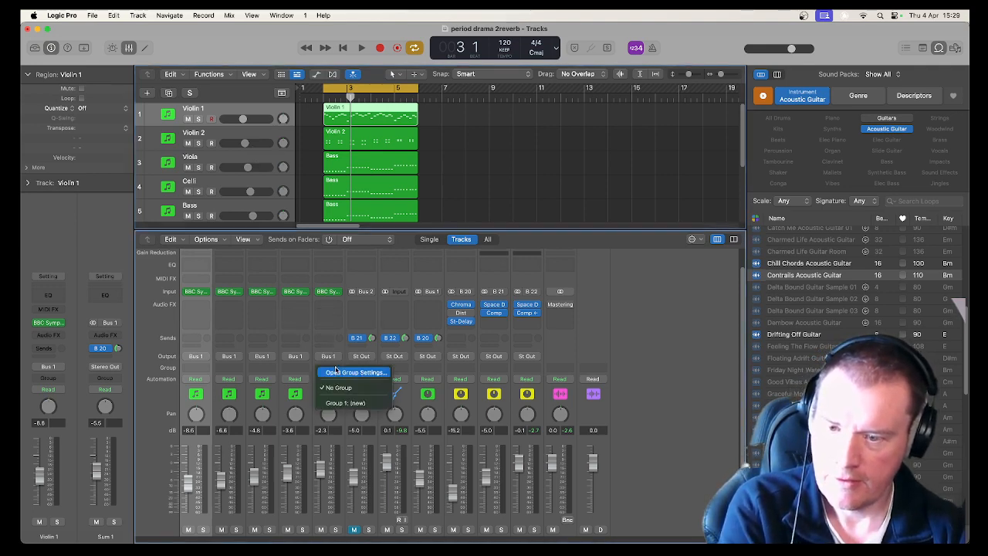
{"action": "left_click", "coordinate": [328, 327]}
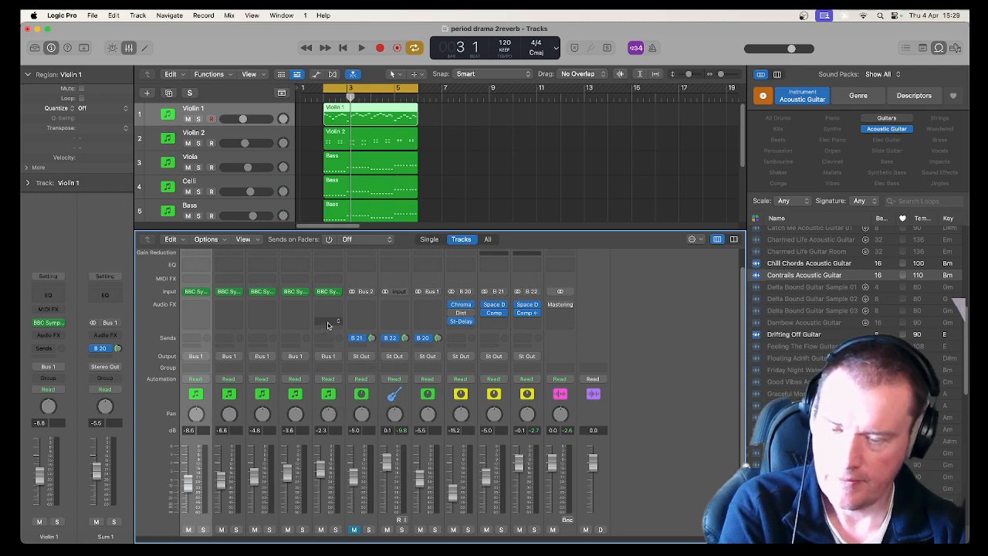
{"action": "left_click", "coordinate": [339, 403]}
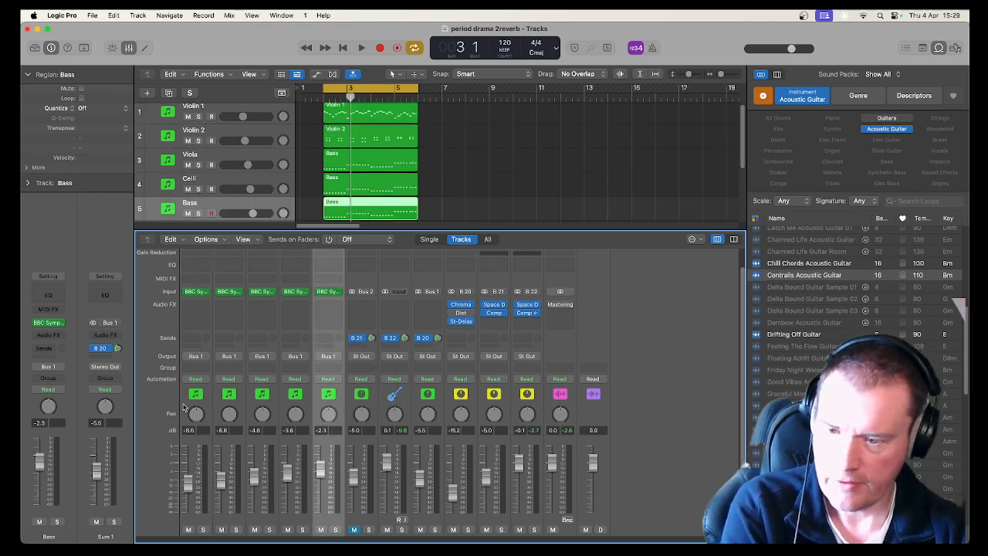
{"action": "left_click", "coordinate": [184, 407], "text": "shift"}
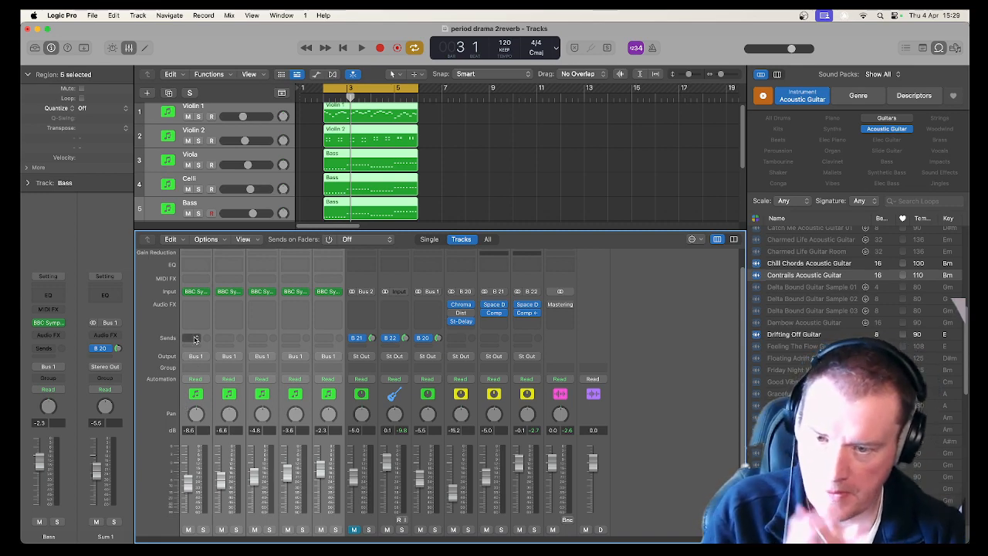
{"action": "scroll", "coordinate": [208, 522], "scroll_direction": "down", "scroll_amount": 2}
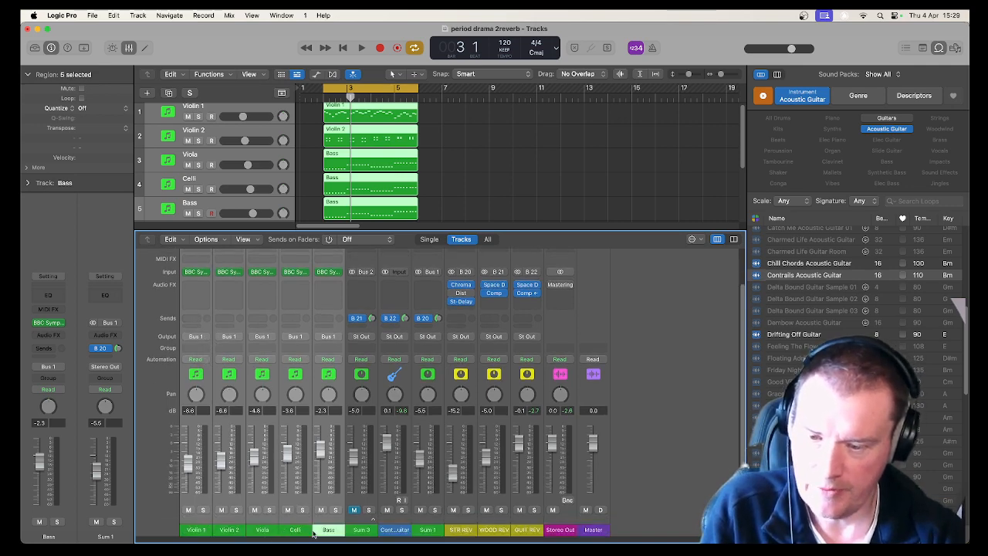
{"action": "left_click", "coordinate": [198, 319]}
{"action": "mouse_move", "coordinate": [204, 335]}
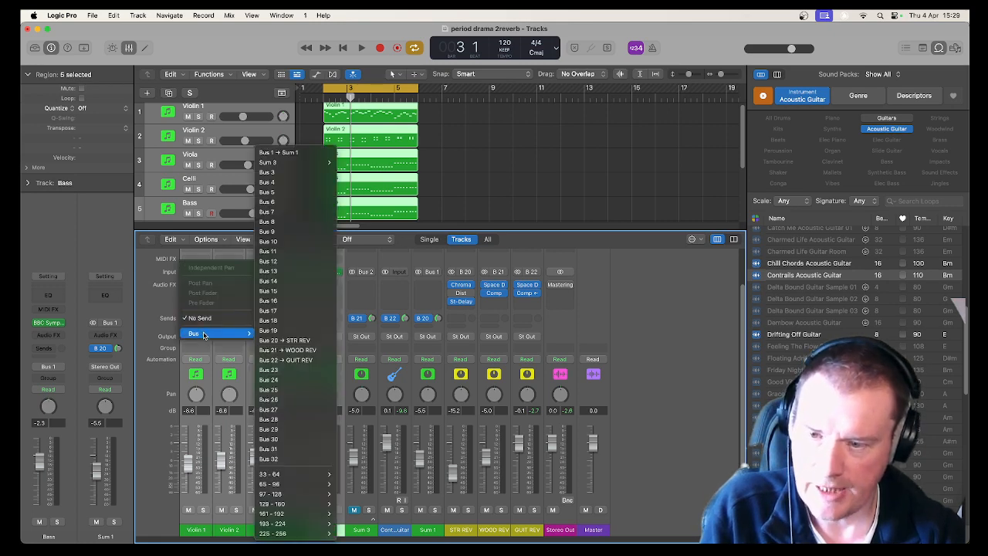
{"action": "left_click", "coordinate": [295, 341]}
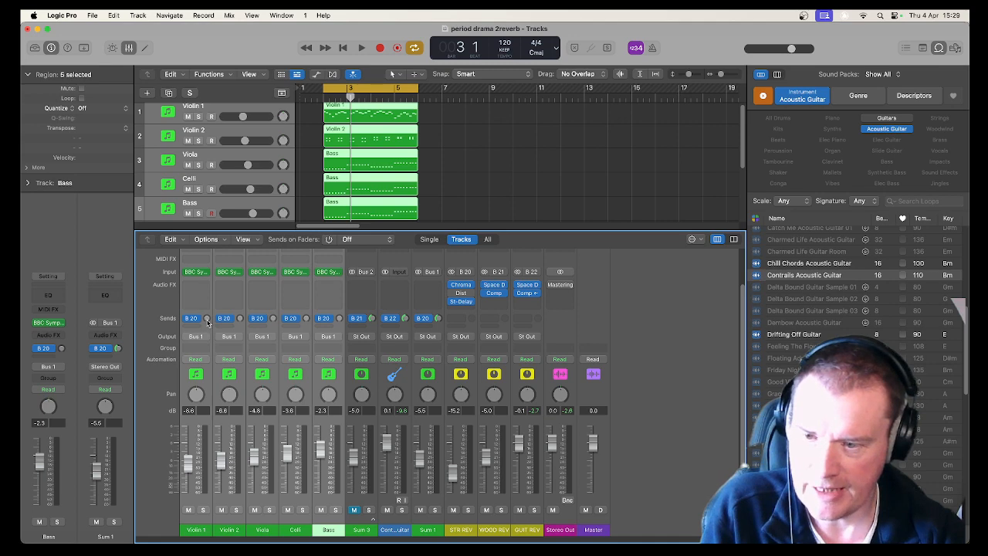
Set the string channels' send level to about -9.8 dB while auditioning the loop.
{"action": "left_click_drag", "start_coordinate": [207, 319], "coordinate": [206, 310]}
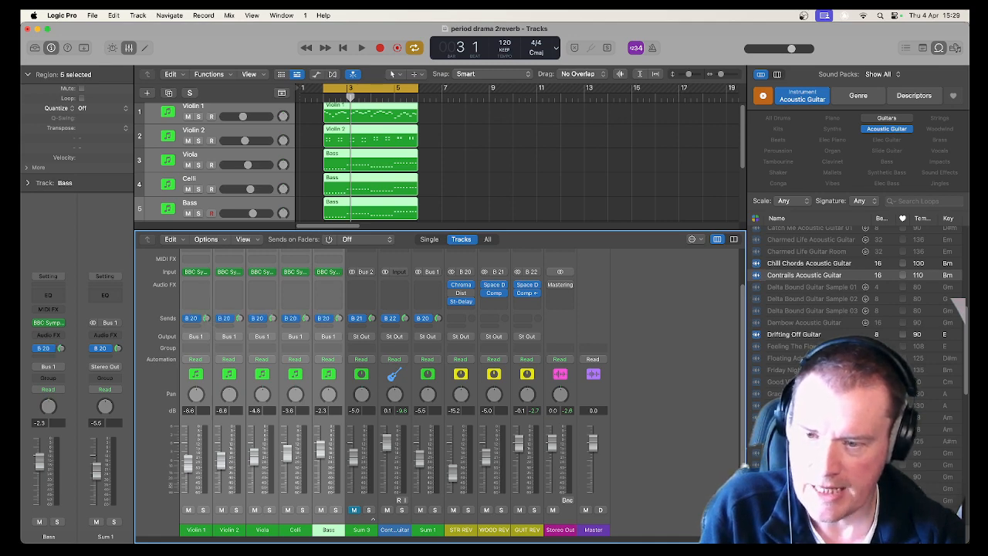
{"action": "key", "text": "space"}
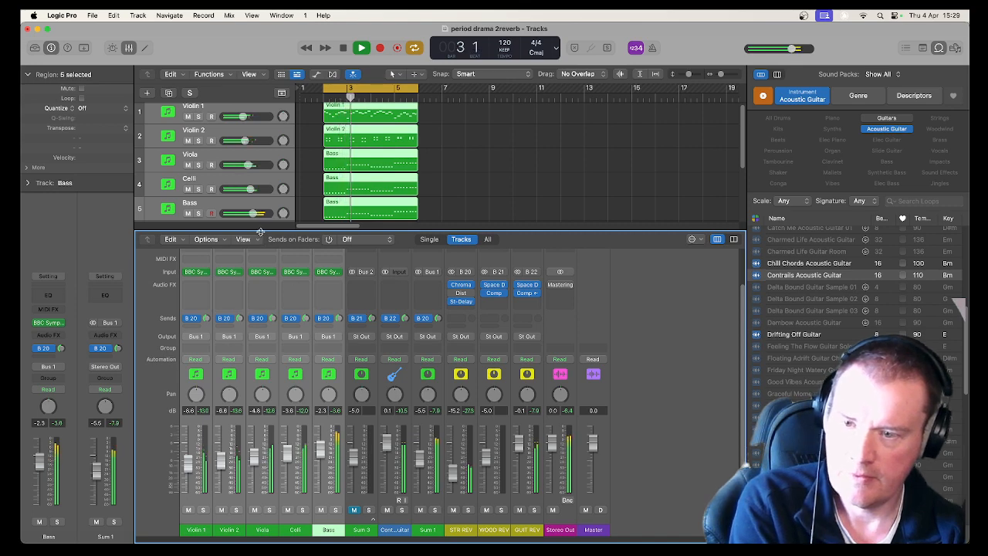
{"action": "key", "text": "space"}
{"action": "left_click_drag", "start_coordinate": [256, 239], "coordinate": [251, 293]}
{"action": "left_click", "coordinate": [187, 262]}
{"action": "key", "text": "space"}
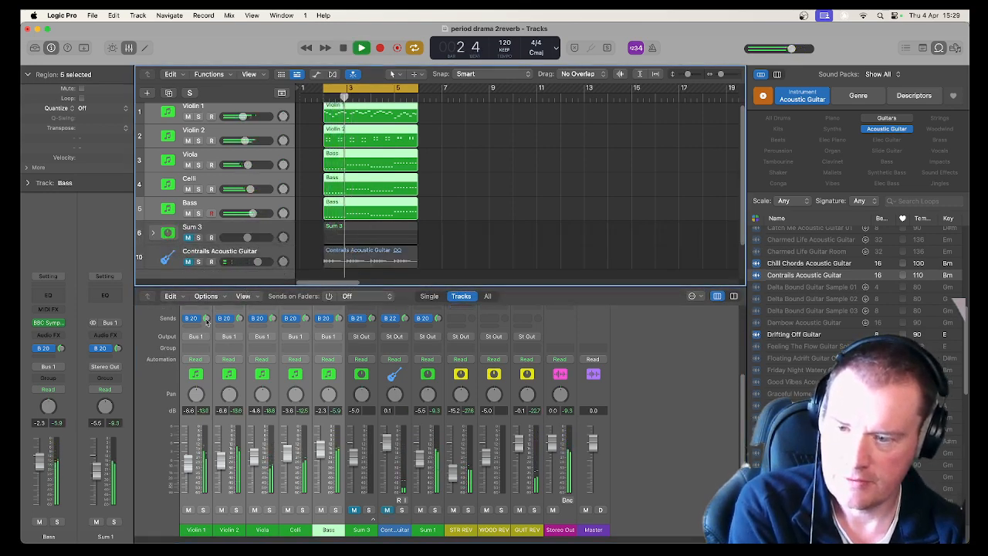
{"action": "left_click_drag", "start_coordinate": [205, 319], "coordinate": [209, 342]}
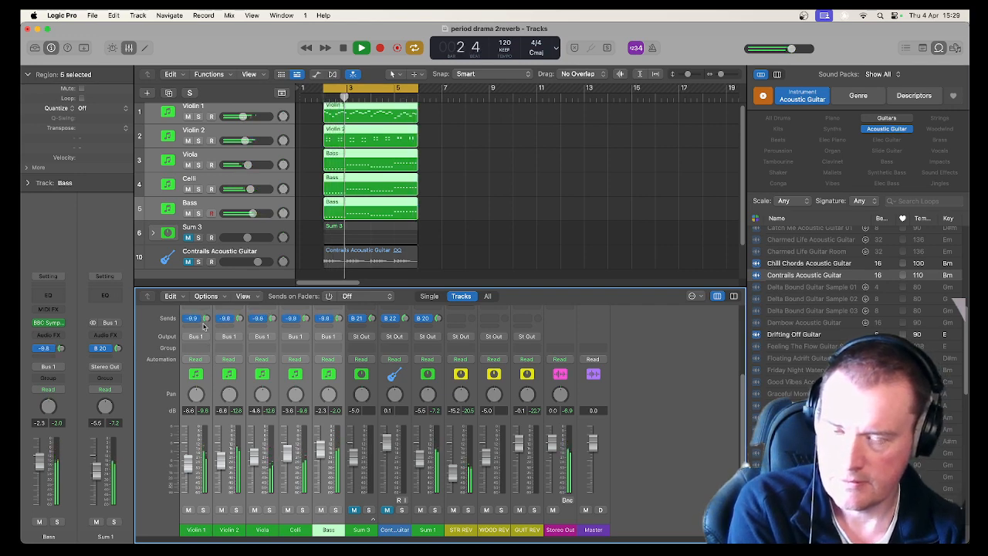
{"action": "key", "text": "space"}
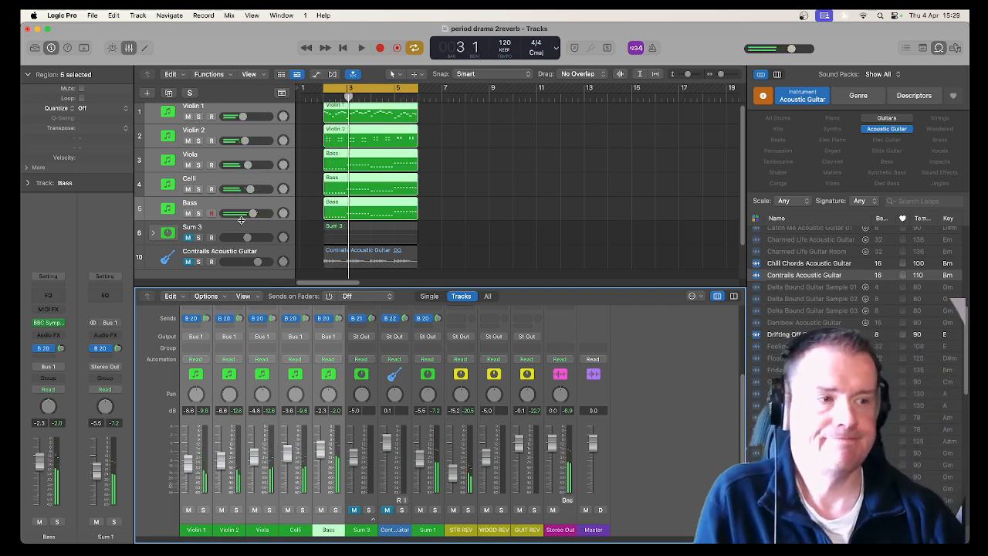